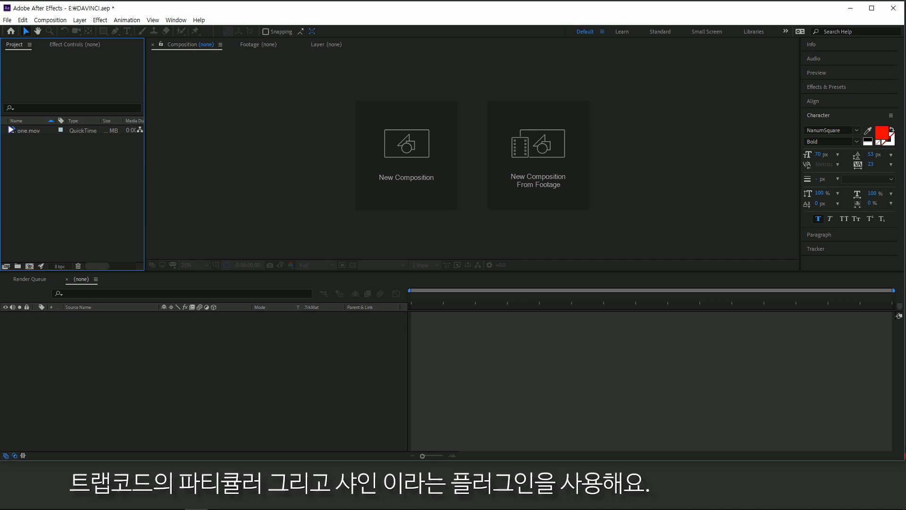
left_click(100, 20)
left_click(98, 319)
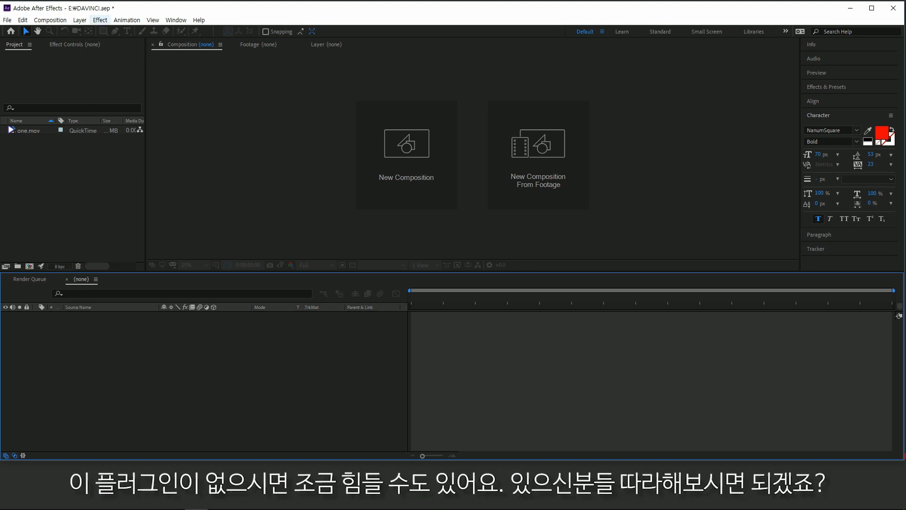
left_click(100, 20)
left_click(390, 97)
left_click(58, 184)
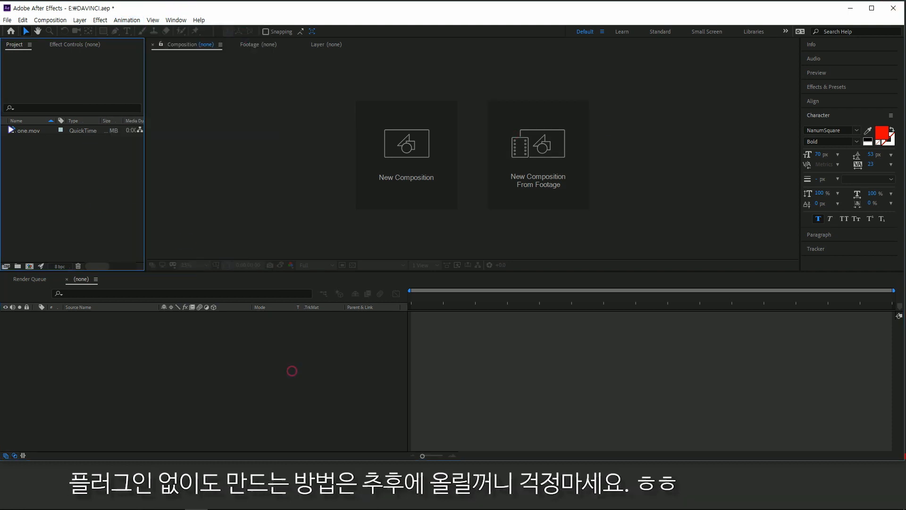
left_click(390, 387)
left_click(346, 366)
left_click(37, 221)
left_click(229, 379)
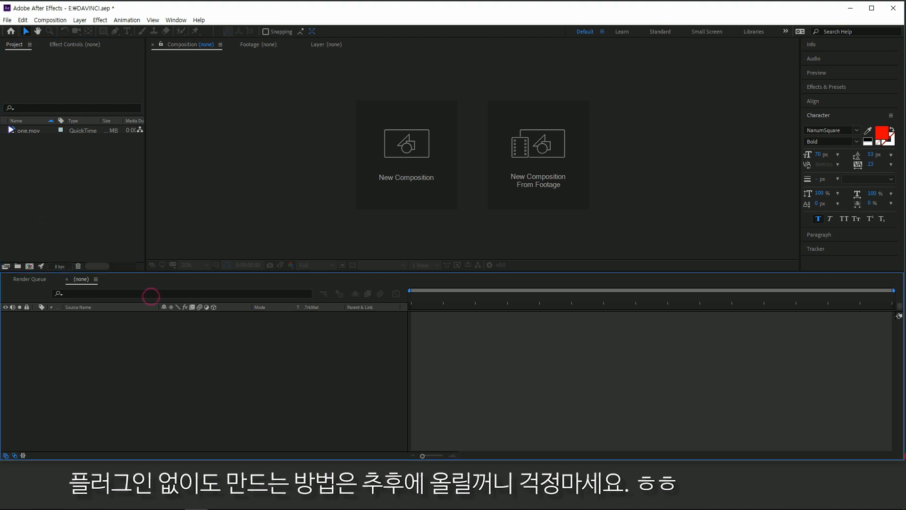
left_click(67, 196)
left_click(193, 366)
left_click(48, 185)
right_click(38, 138)
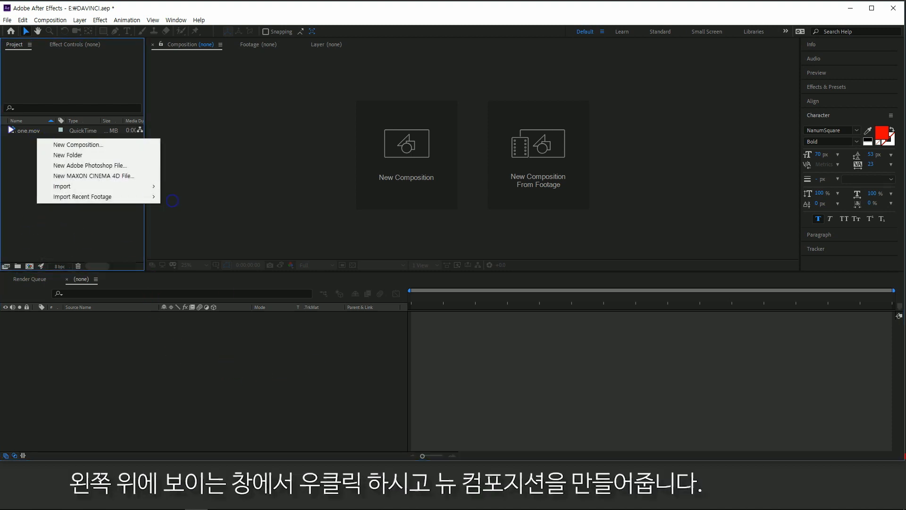
left_click(27, 172)
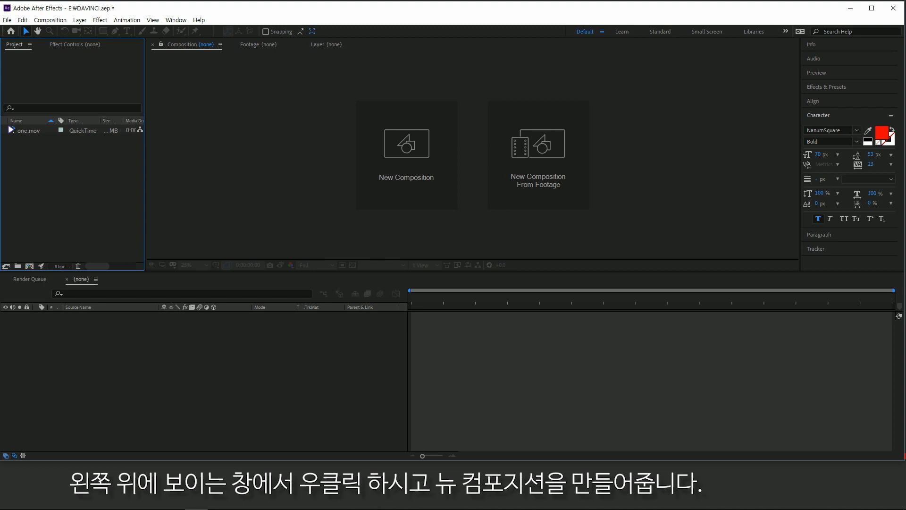
- Create a new 1920 x 1080 composition at 30 fps with a duration of 0:00:10:00
right_click(48, 155)
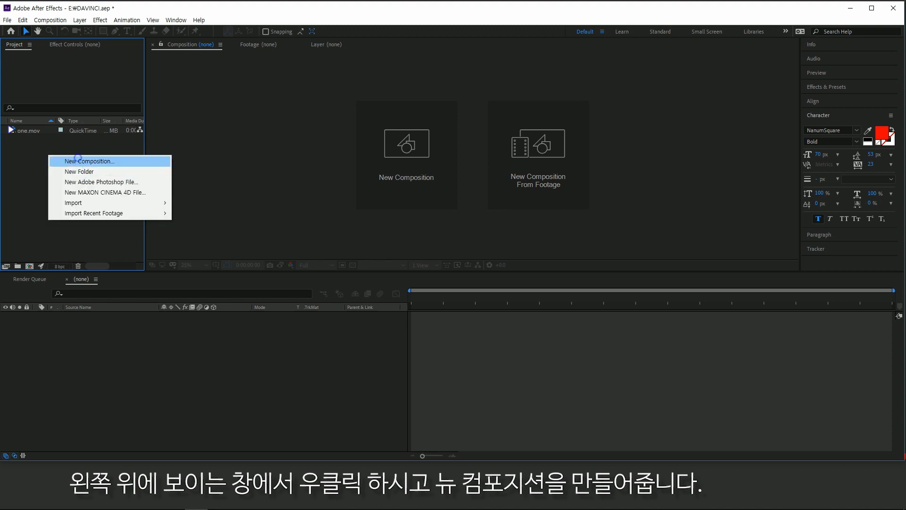
left_click(83, 161)
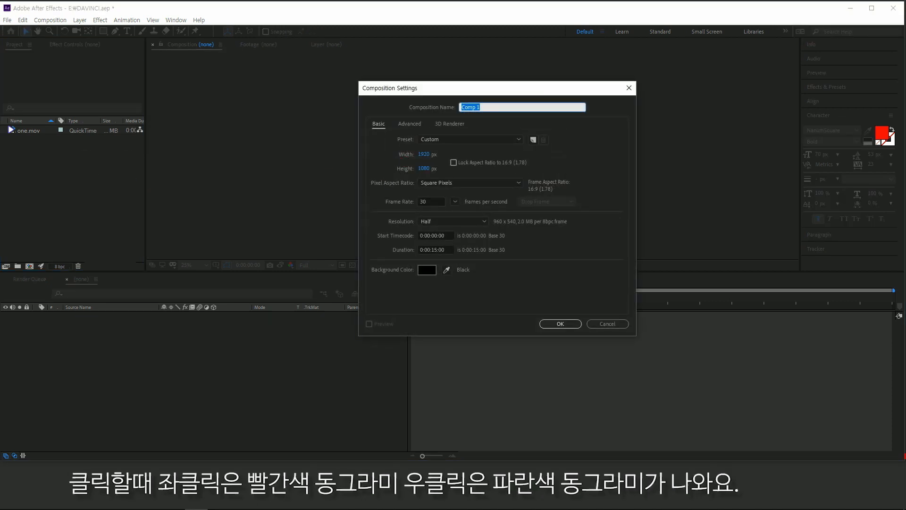
left_click(617, 297)
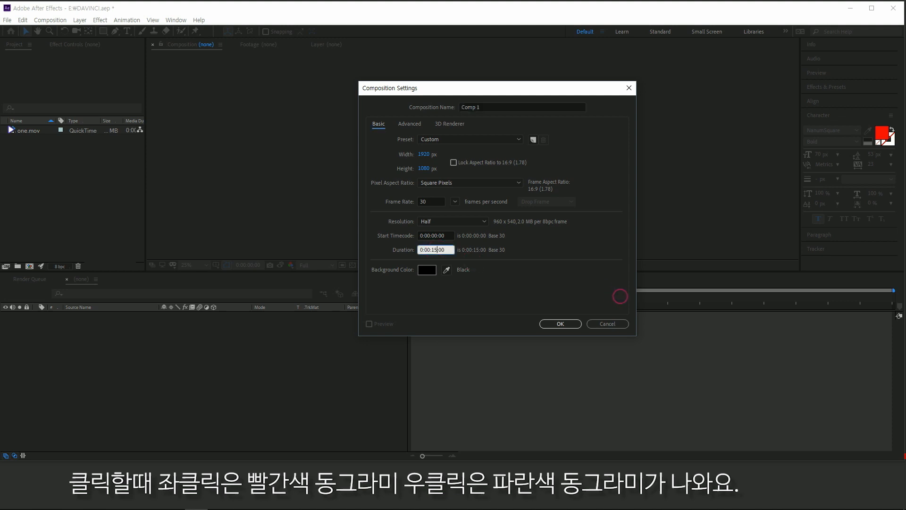
key("BackSpace")
type("0")
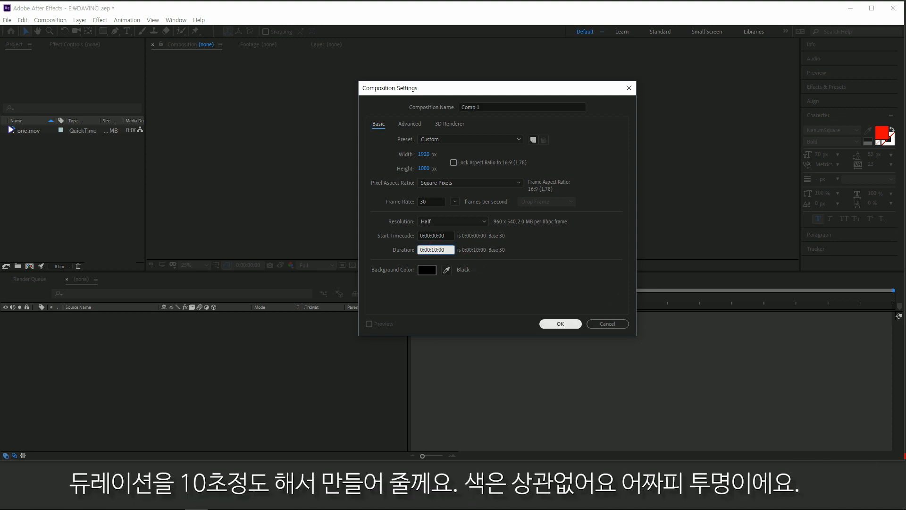
left_click(552, 323)
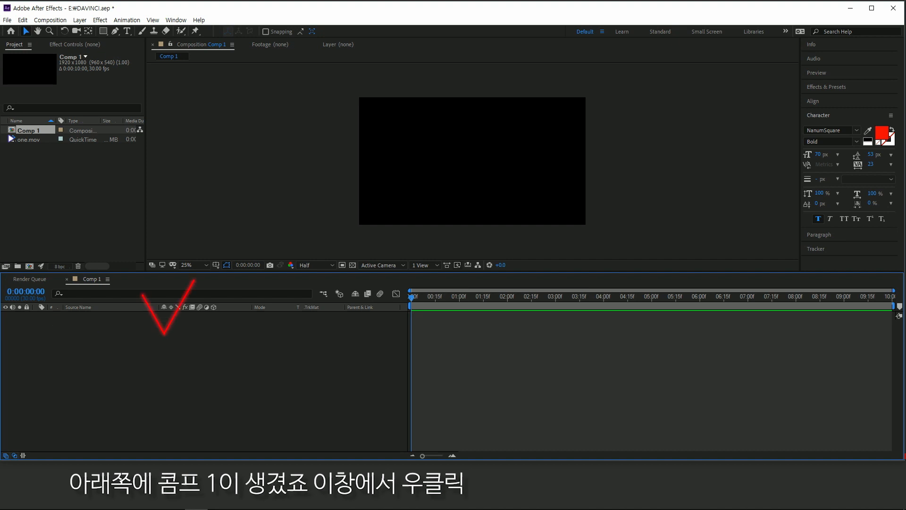
- Add a white solid layer at the full 1920 x 1080 composition size to Comp 1
right_click(88, 316)
mouse_move(110, 321)
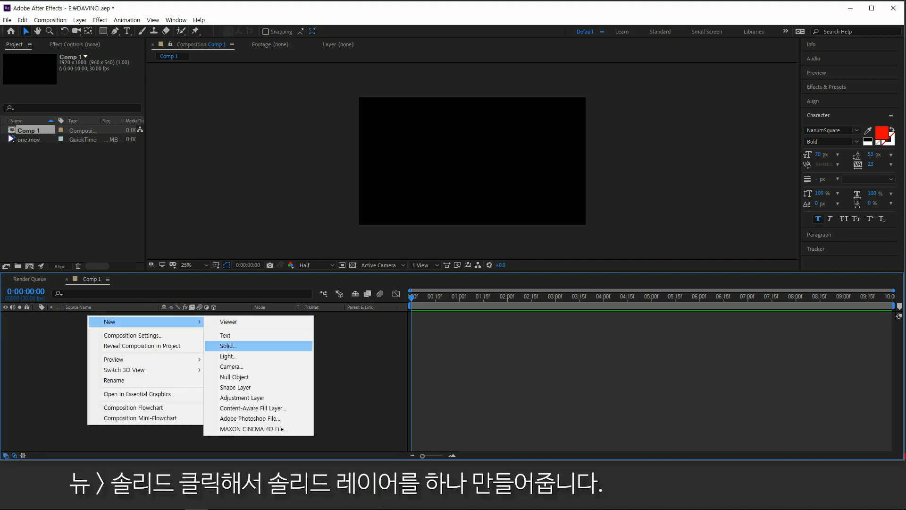
left_click(229, 345)
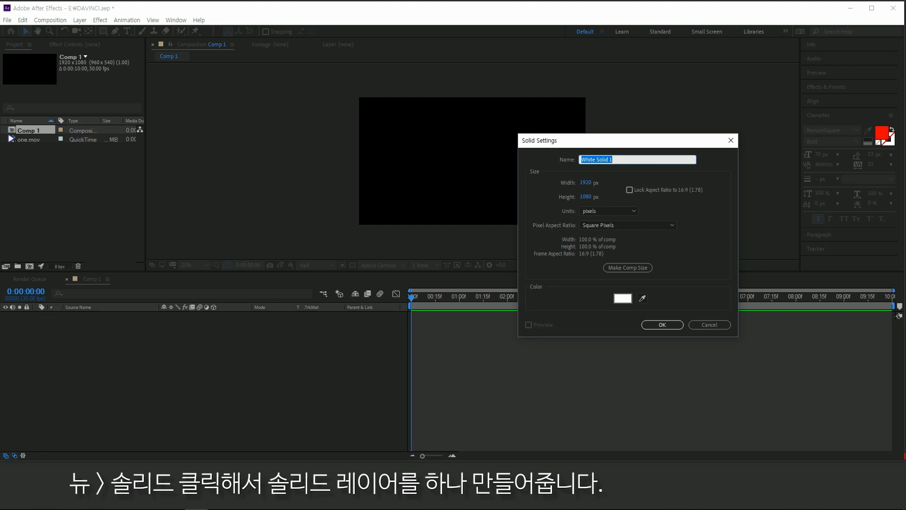
left_click_drag(571, 141, 361, 103)
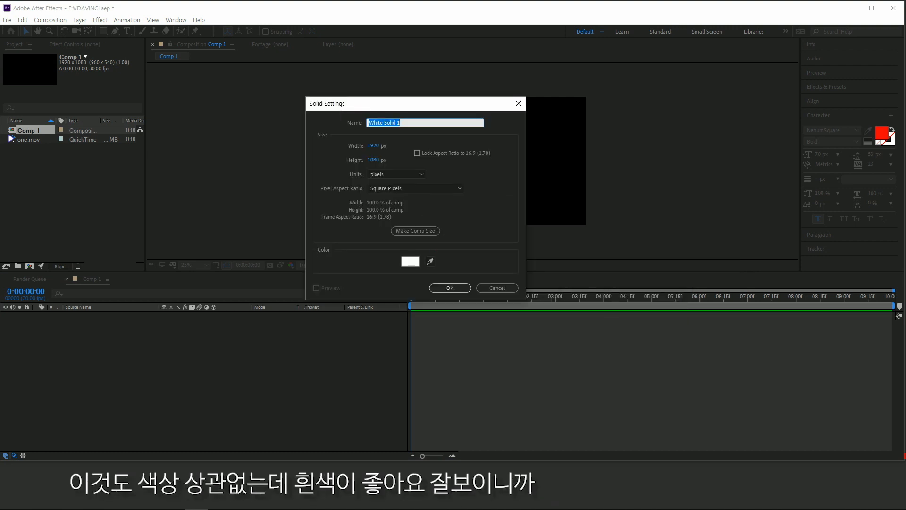
key("Return")
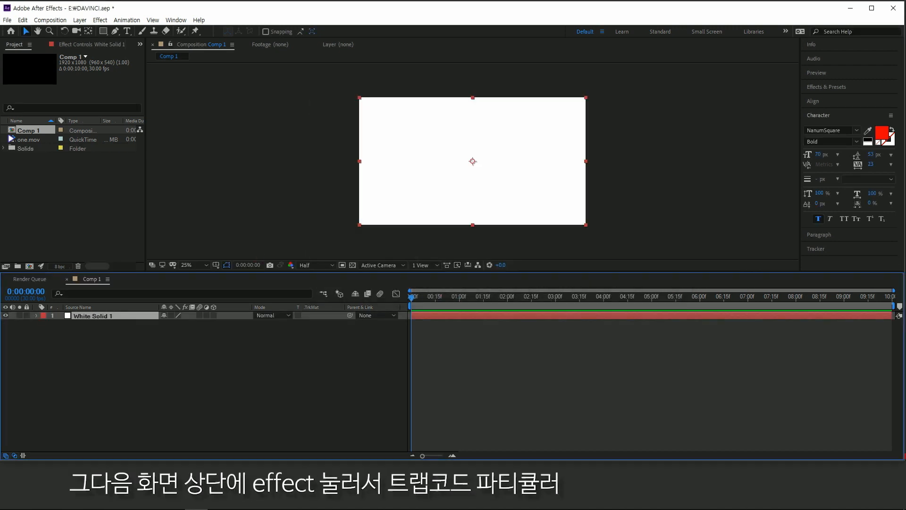
- Apply the RG Trapcode Particular effect to the white solid and move the current time to 0:00:01:19
left_click(195, 362)
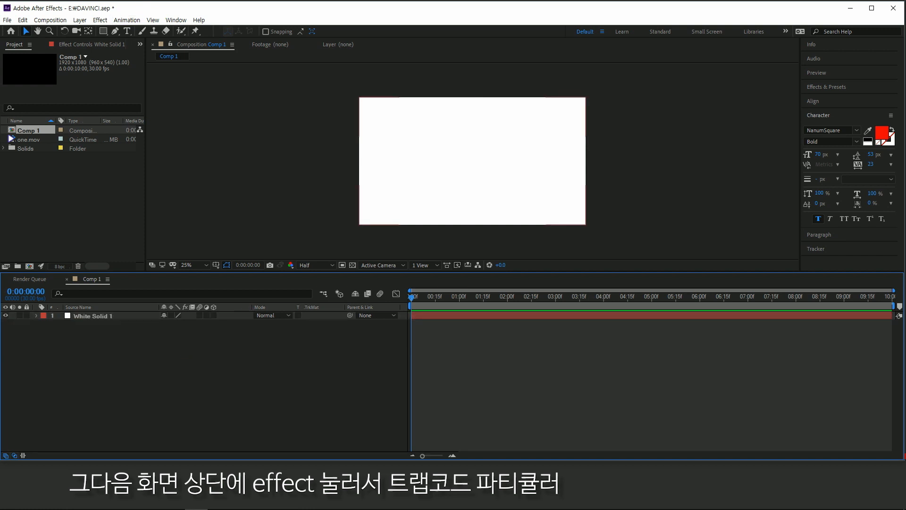
left_click(94, 316)
left_click(176, 20)
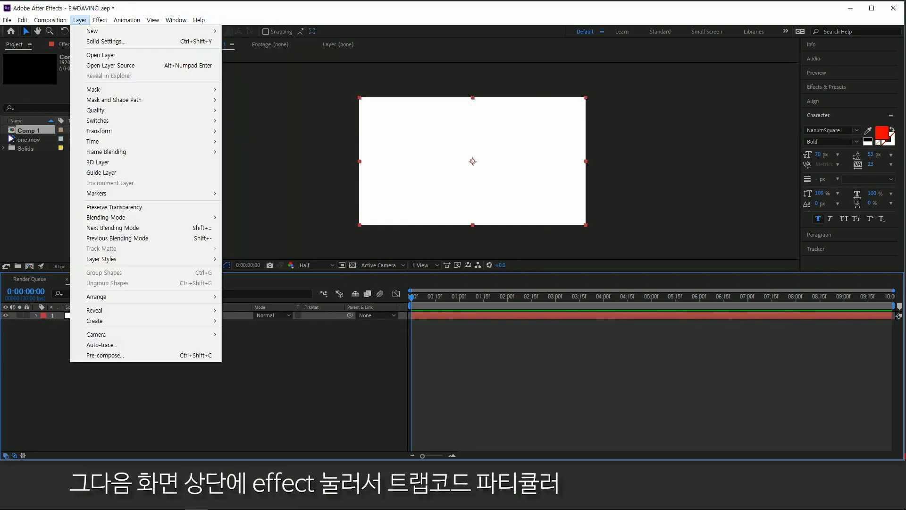
mouse_move(100, 20)
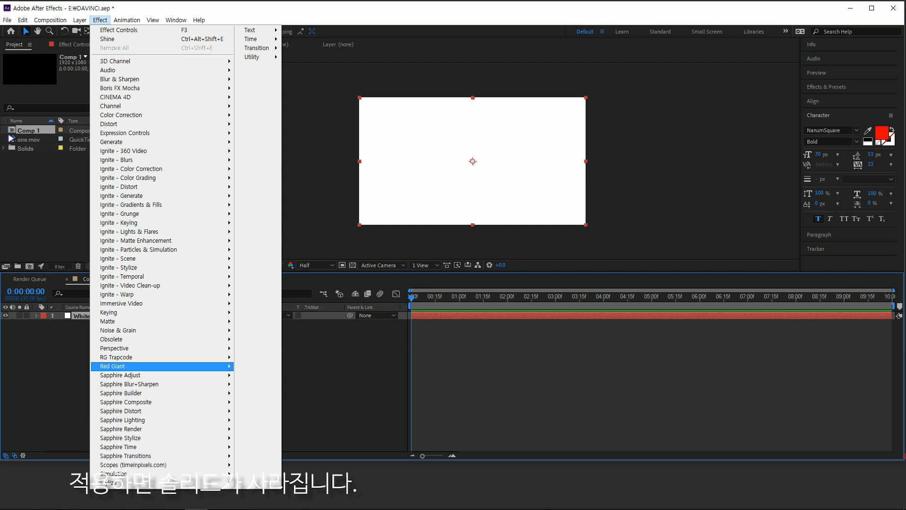
mouse_move(222, 357)
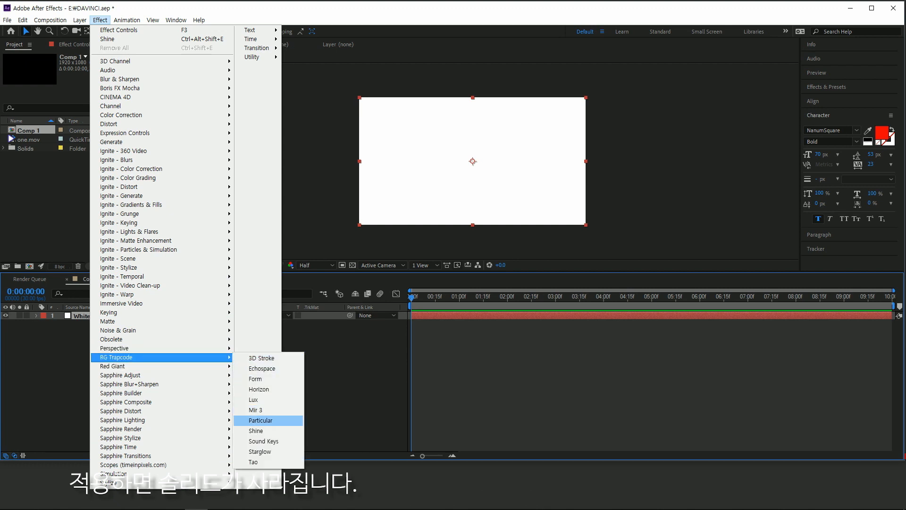
left_click(260, 420)
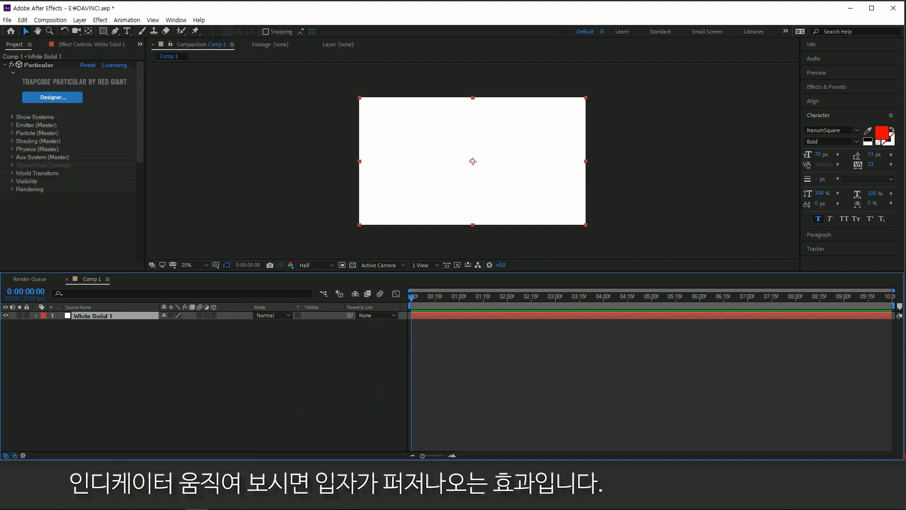
left_click_drag(410, 296, 489, 297)
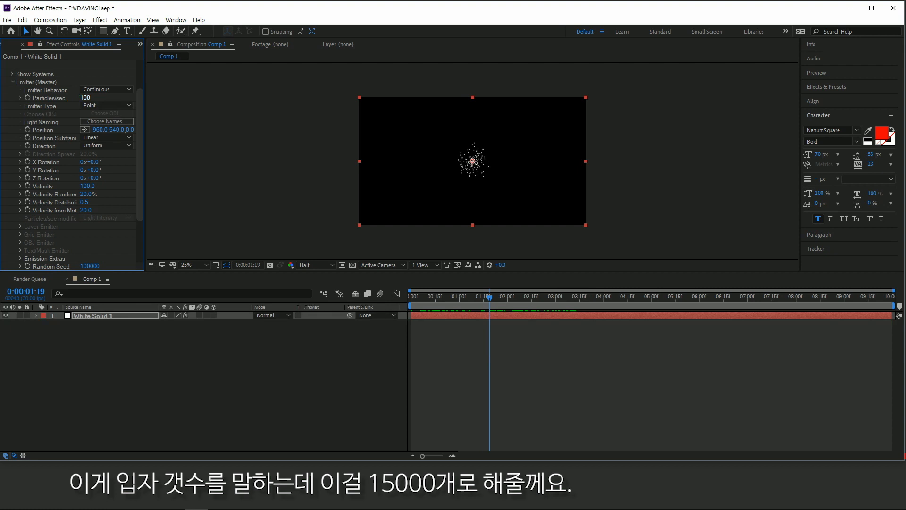
- Set the Particular emitter's Particles/sec to 15000
left_click(86, 97)
type("150")
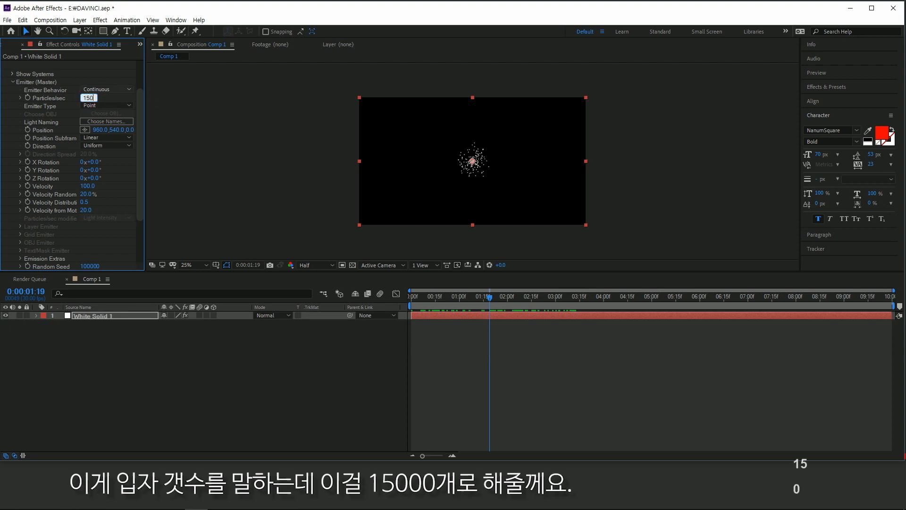
type("00")
left_click(452, 131)
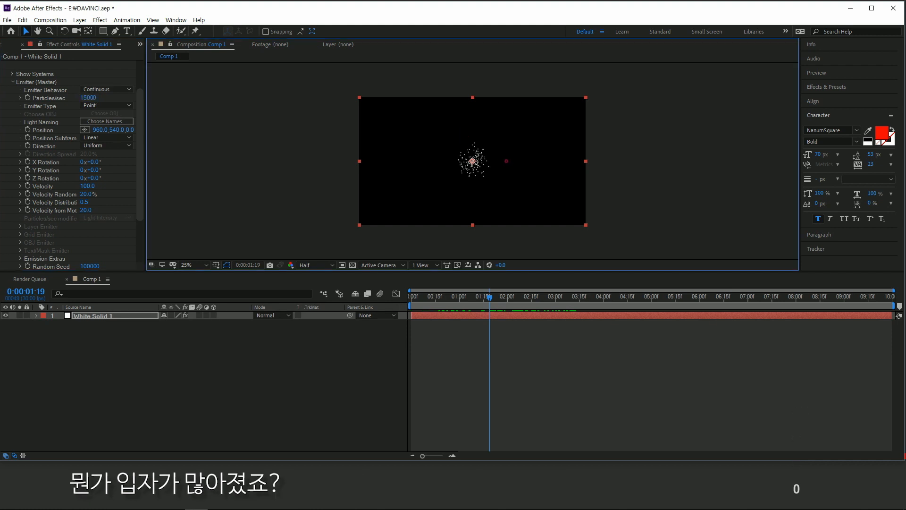
key("period")
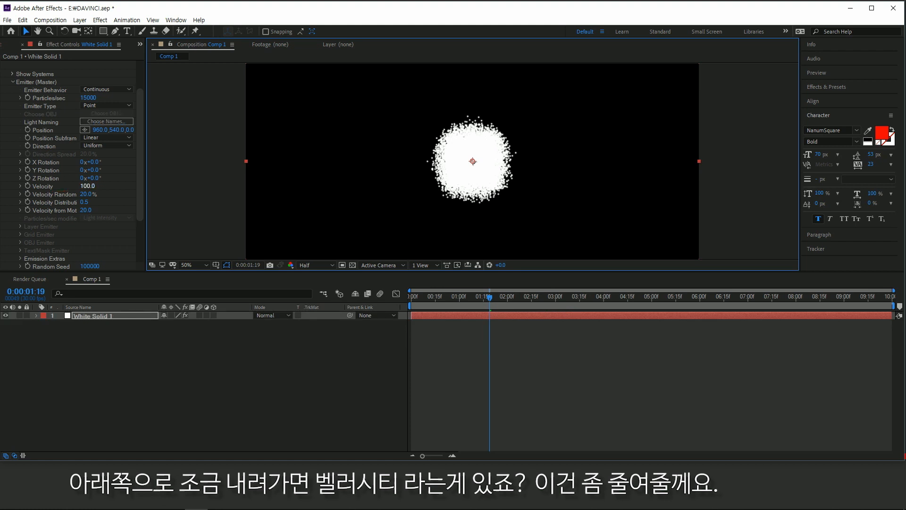
- Set the Particular emitter's Velocity to 70
type("0")
key("Return")
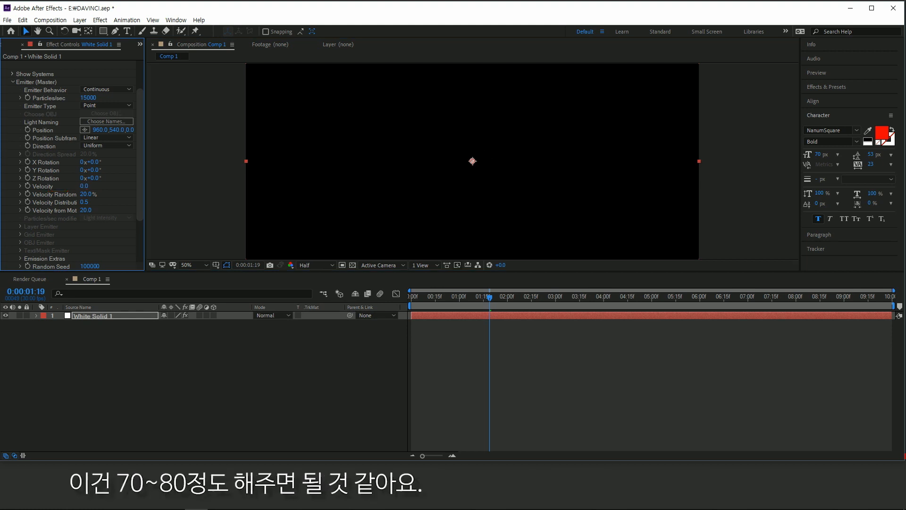
left_click(84, 186)
type("70")
key("Return")
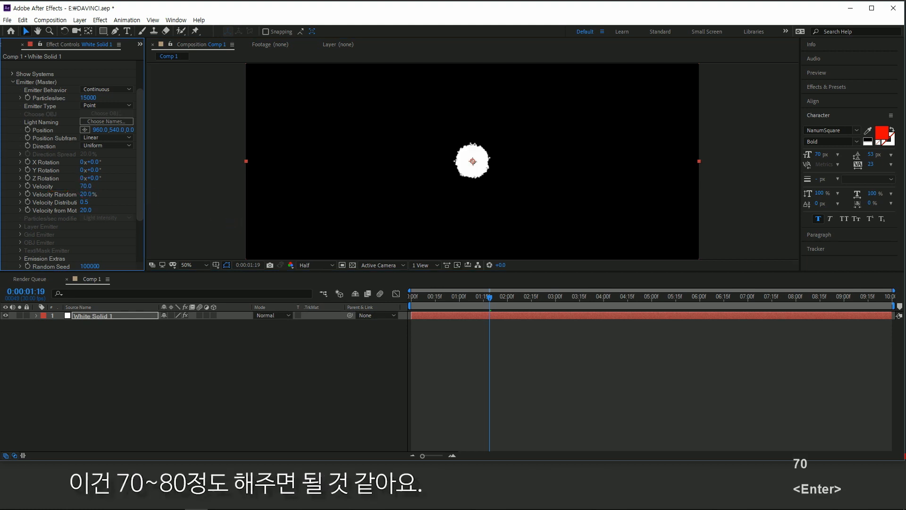
- Play back the particle animation from 0:00:00:06 to check how it spreads
left_click_drag(490, 297, 421, 297)
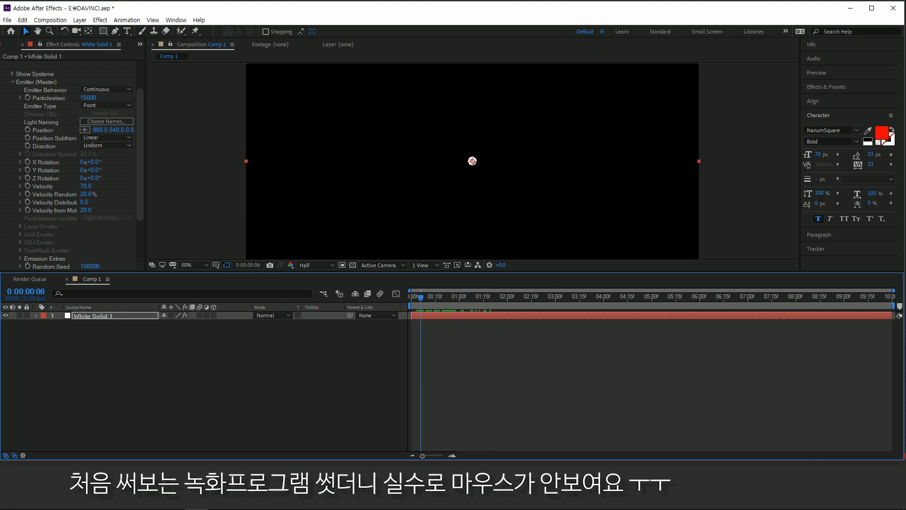
key("space")
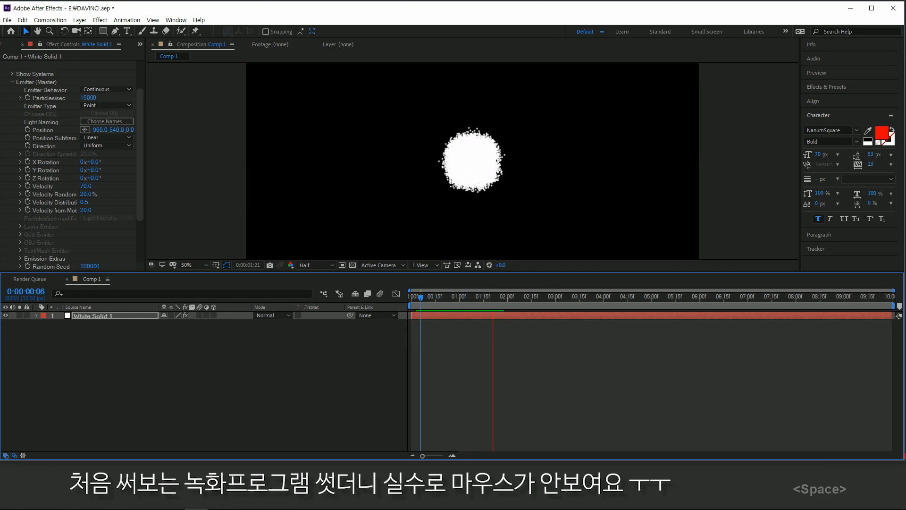
key("space")
- Expand Particular's Particle (Master) settings and preview the animation from the start to check the particle lifetime
scroll(75, 165, "down", 2)
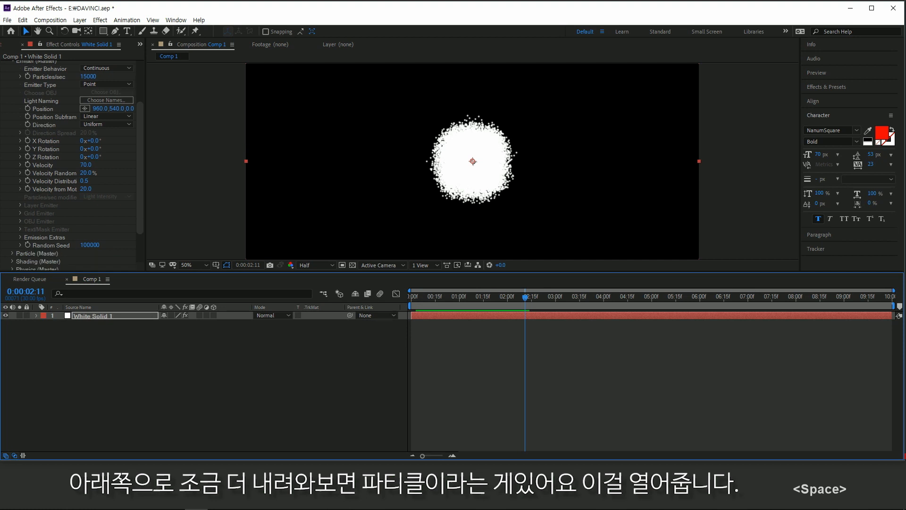
scroll(76, 165, "down", 2)
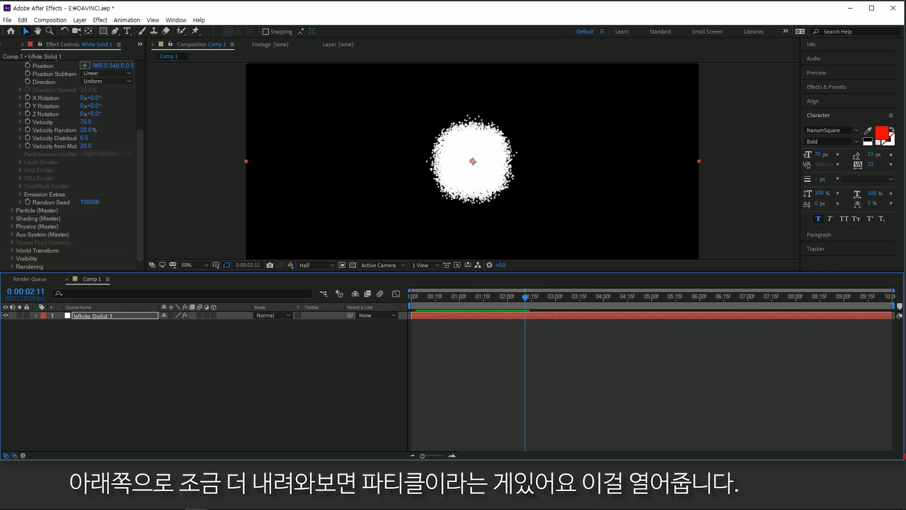
left_click(12, 211)
scroll(70, 165, "down", 6)
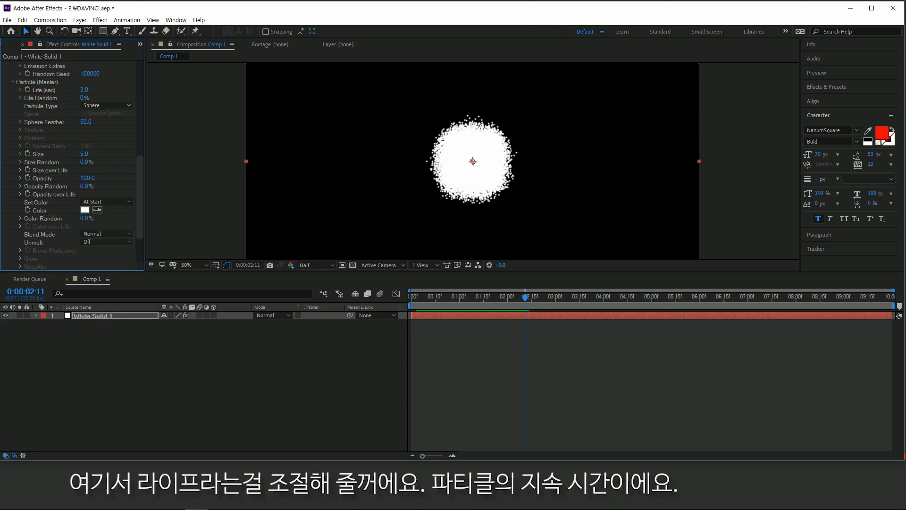
key("space")
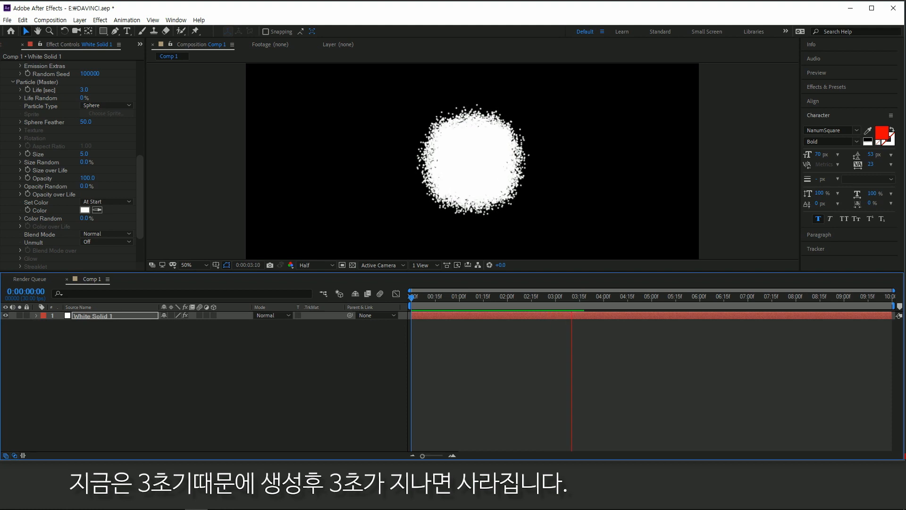
key("space")
- Set the particle Life to 1 second and play back the composition
left_click_drag(590, 297, 470, 297)
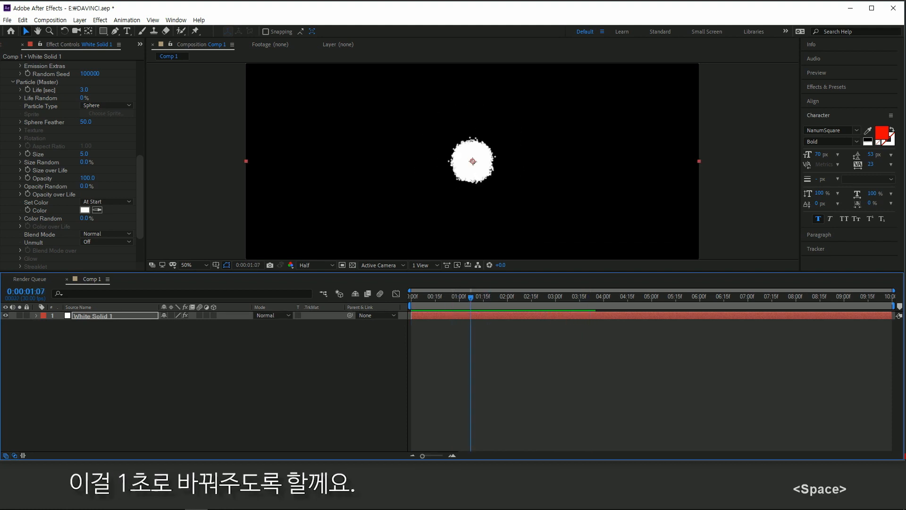
left_click(84, 90)
type("1")
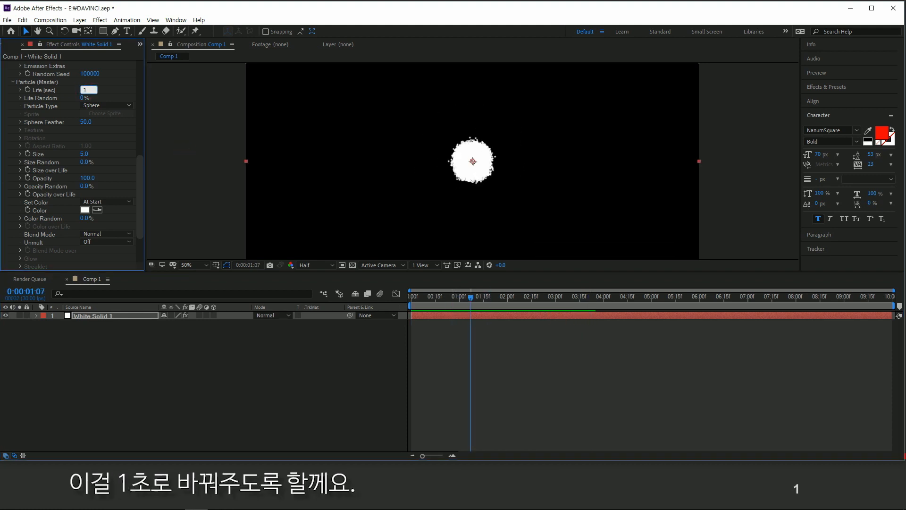
key("Return")
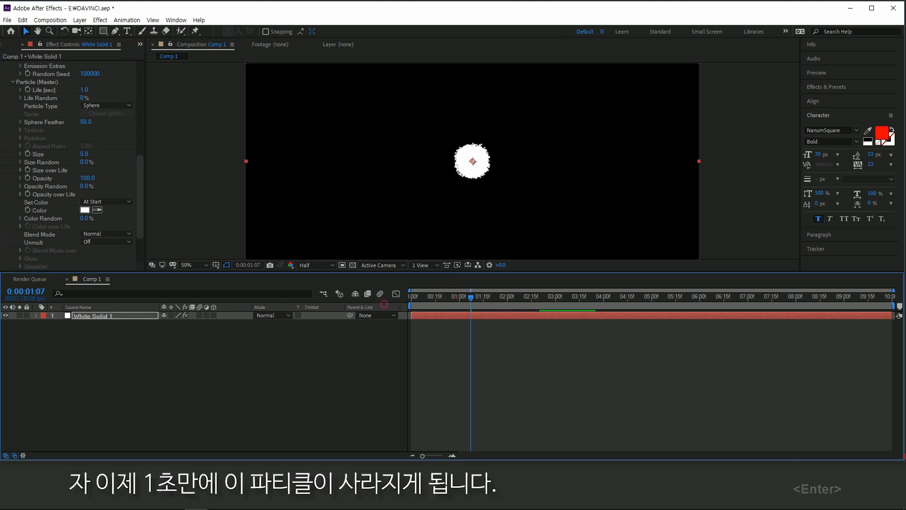
key("space")
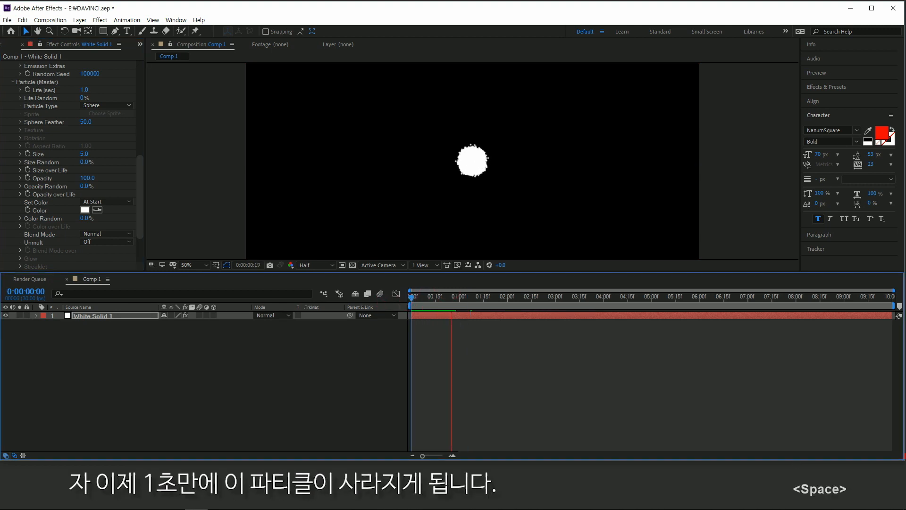
- Set the particle Life Random to 80% and preview the animation from the start
key("space")
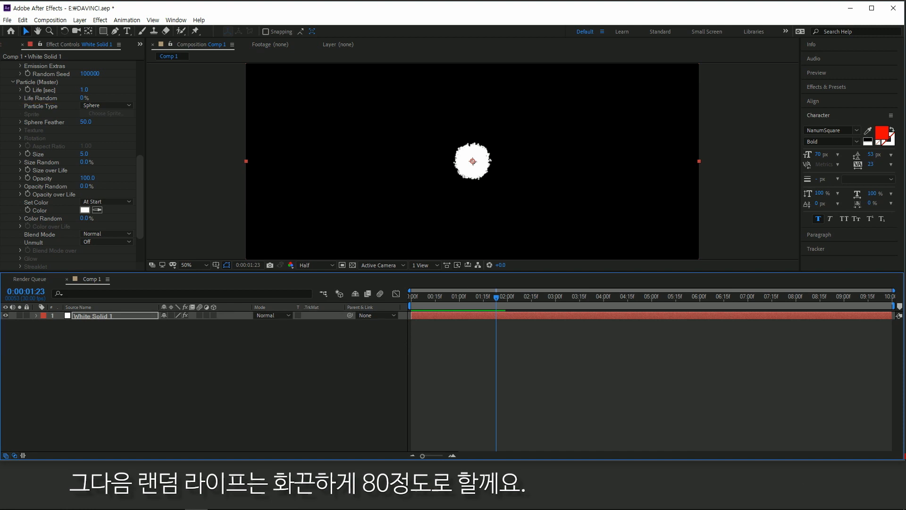
left_click(84, 97)
type("80")
key("Return")
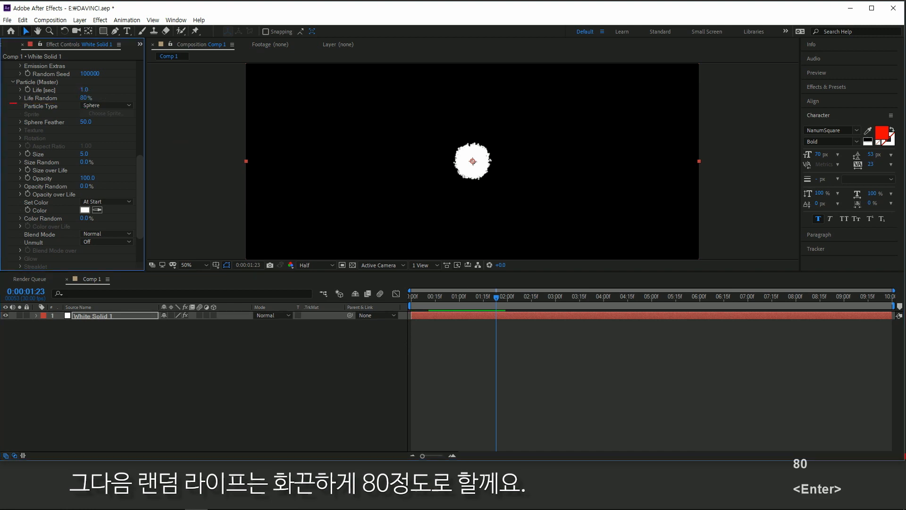
key("space")
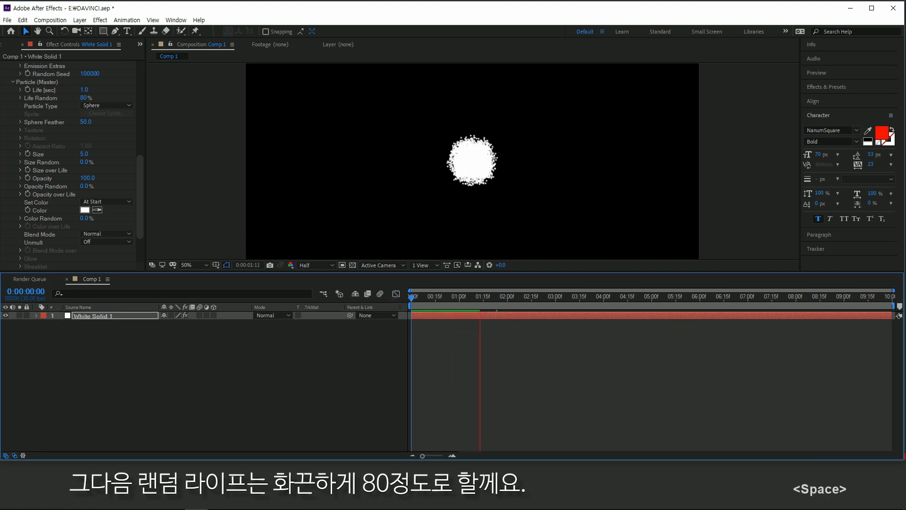
key("space")
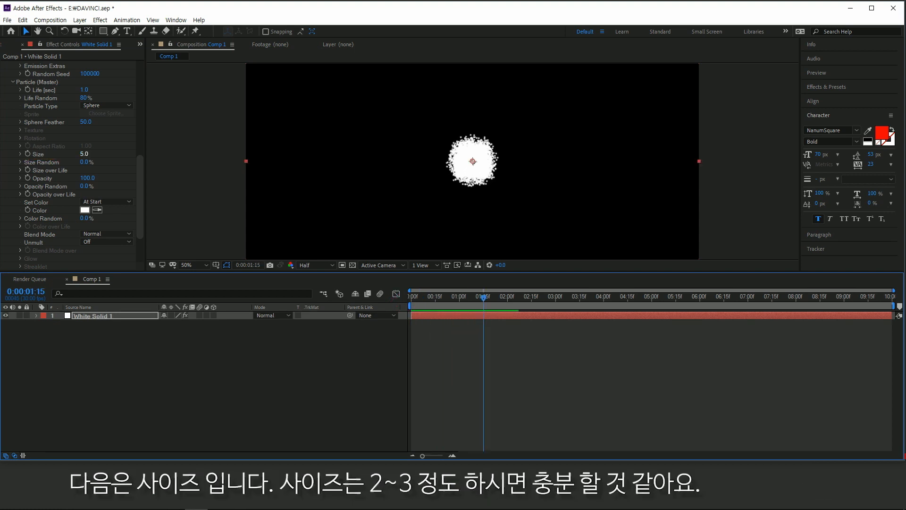
- Set the particle Size to 2 and preview the composition
left_click(84, 154)
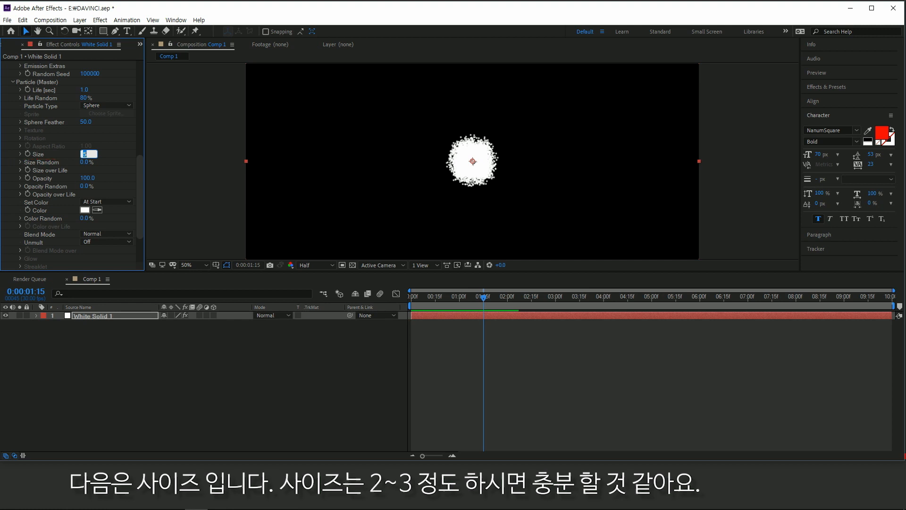
type("2")
key("Return")
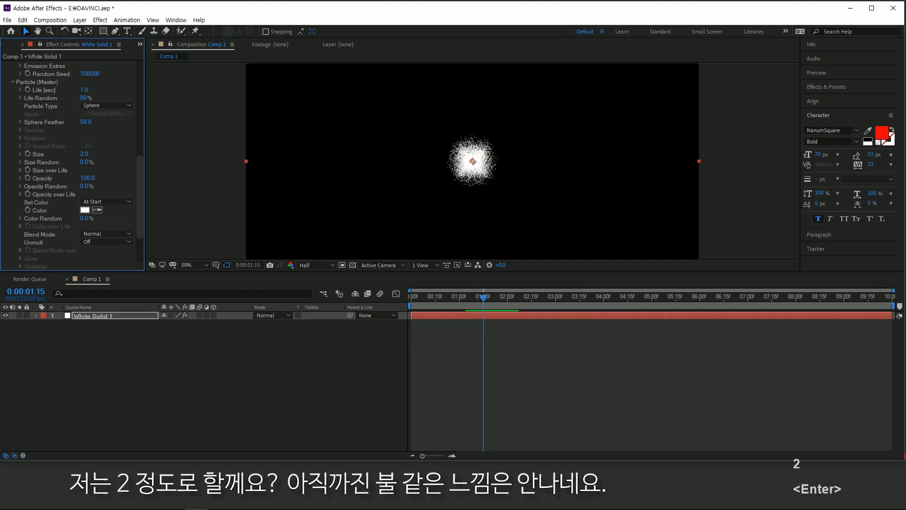
key("space")
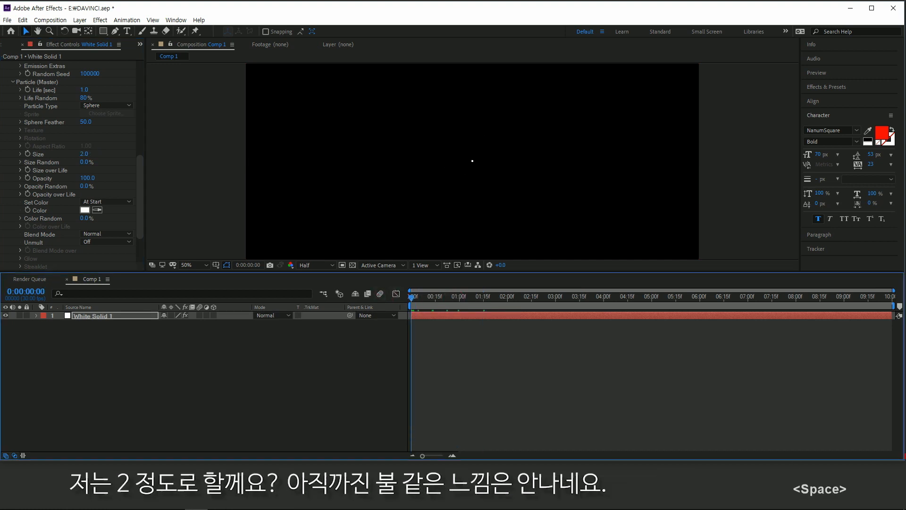
key("space")
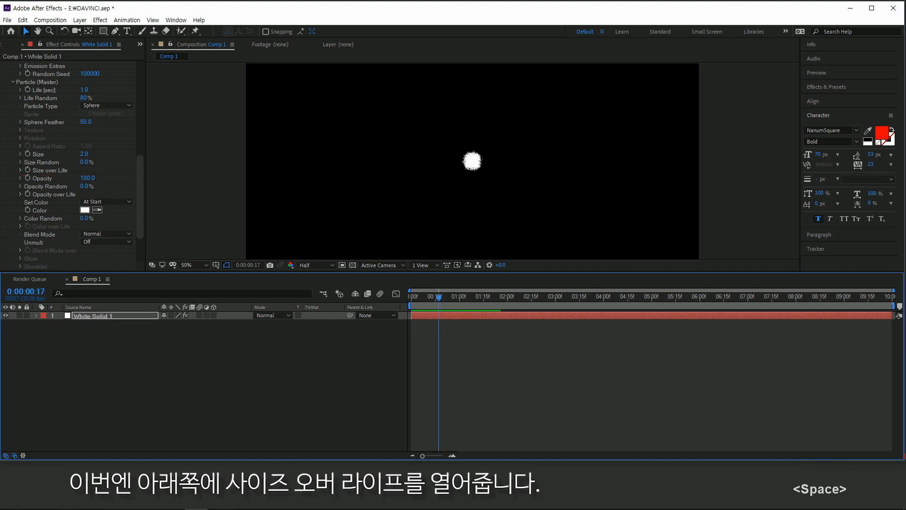
- Shape the Size over Life curve into two humps that drop to zero at the start, middle and end, and preview it
left_click(20, 170)
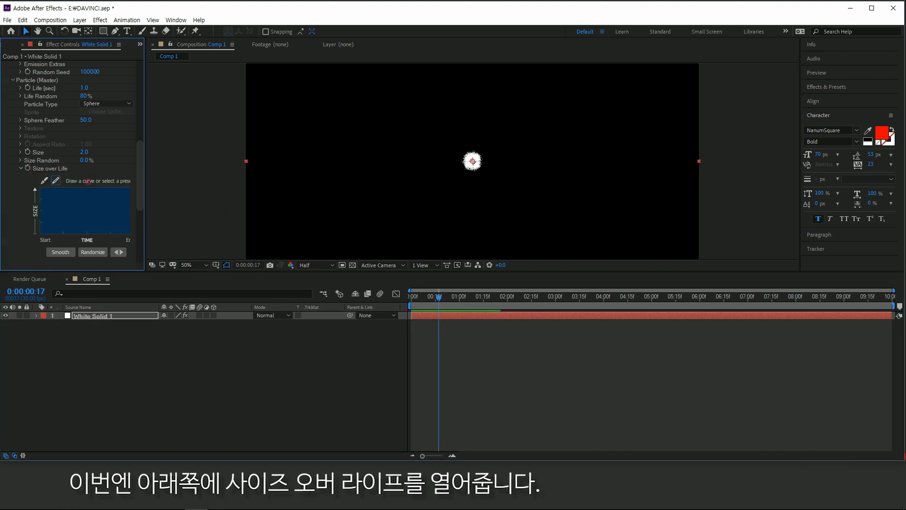
left_click(42, 179)
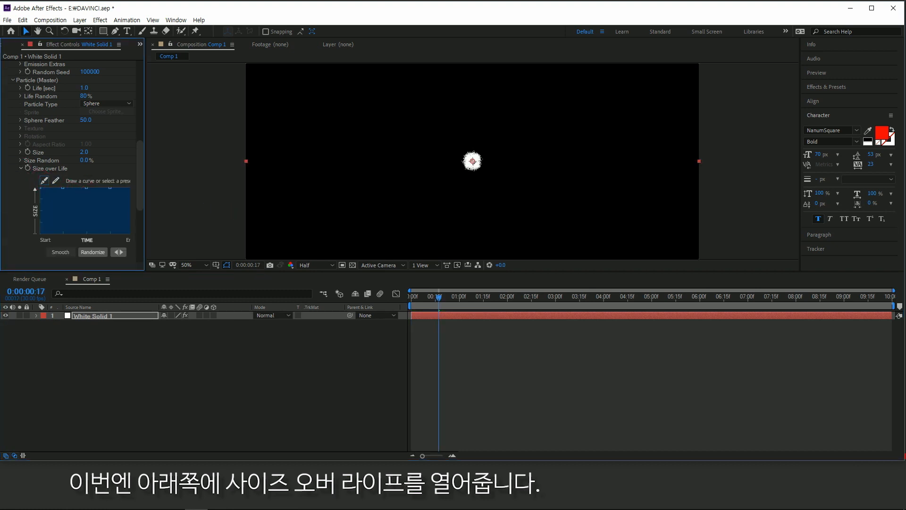
left_click_drag(144, 227, 211, 226)
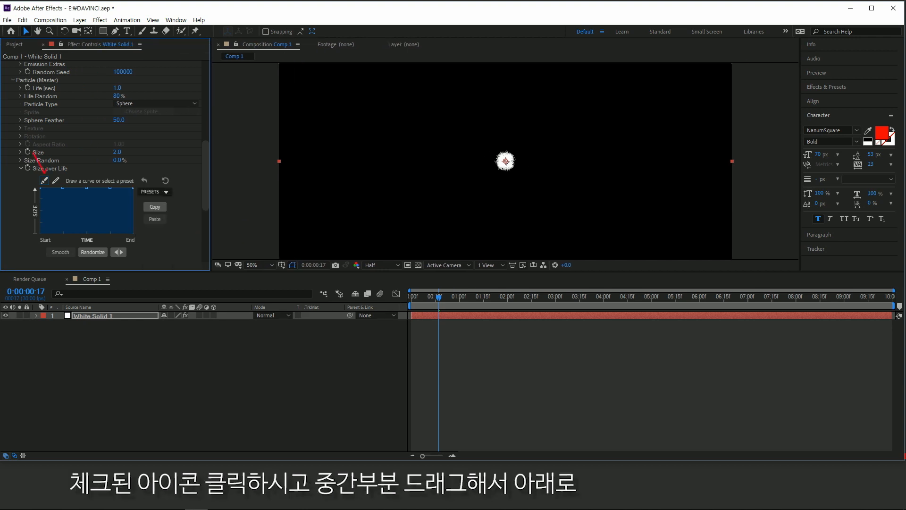
left_click_drag(86, 188, 82, 233)
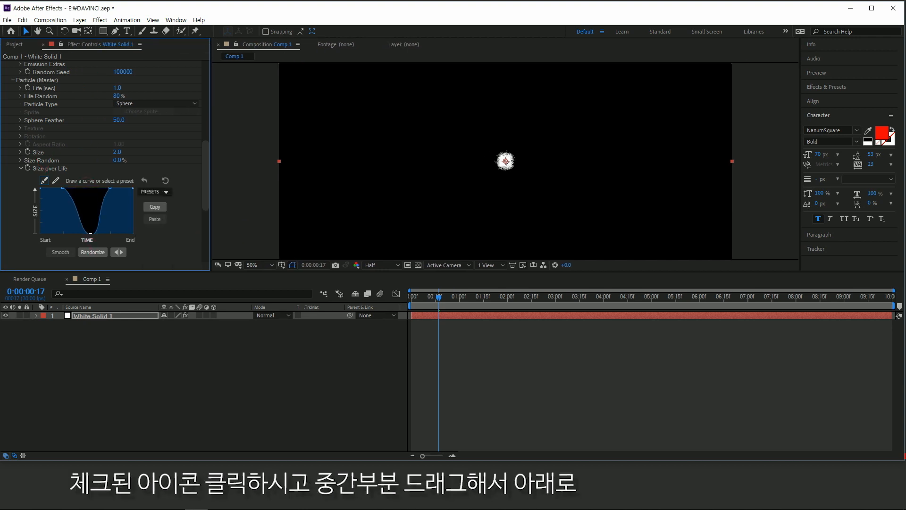
left_click_drag(133, 188, 133, 233)
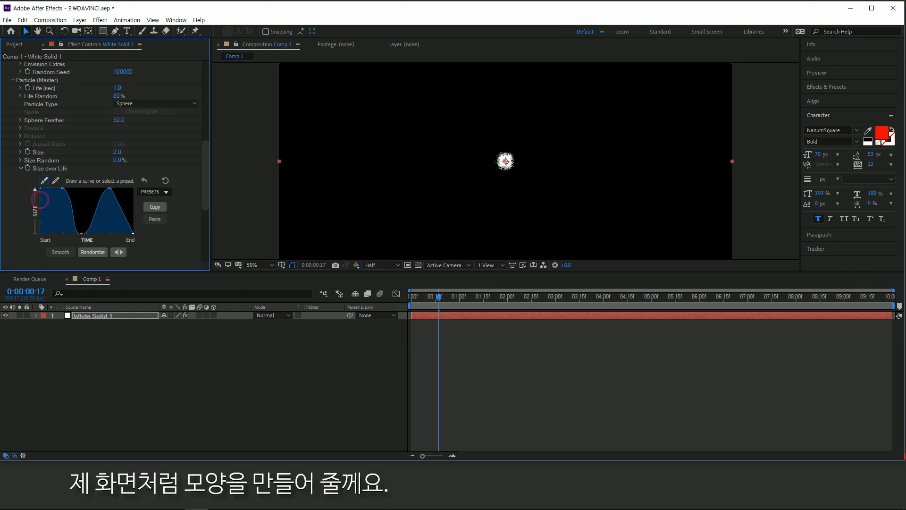
left_click_drag(41, 189, 40, 233)
key("space")
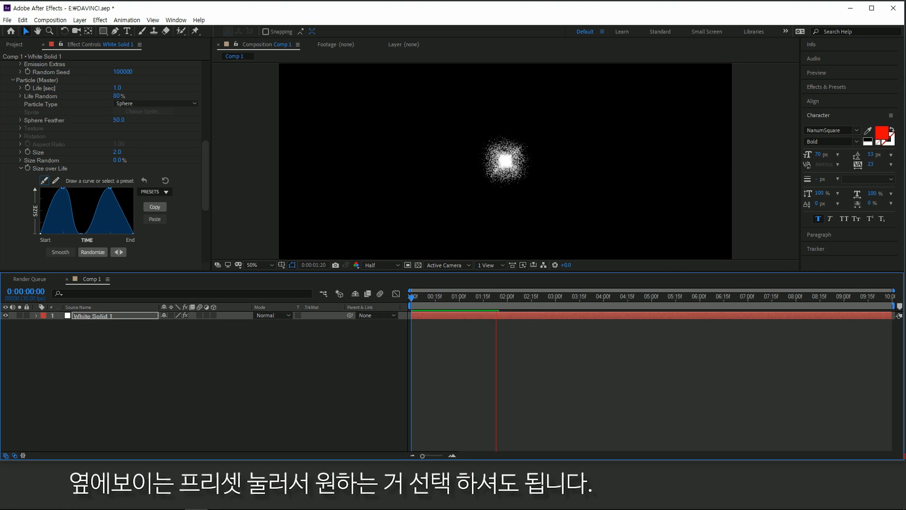
key("space")
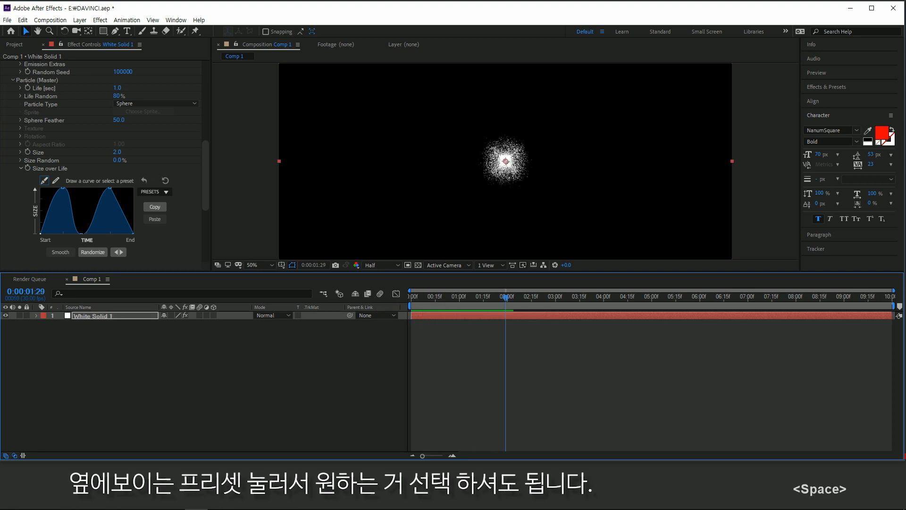
- Shift the Size over Life curve's middle dip and second peak closer to the end of life, and play the animation
left_click_drag(81, 233, 101, 232)
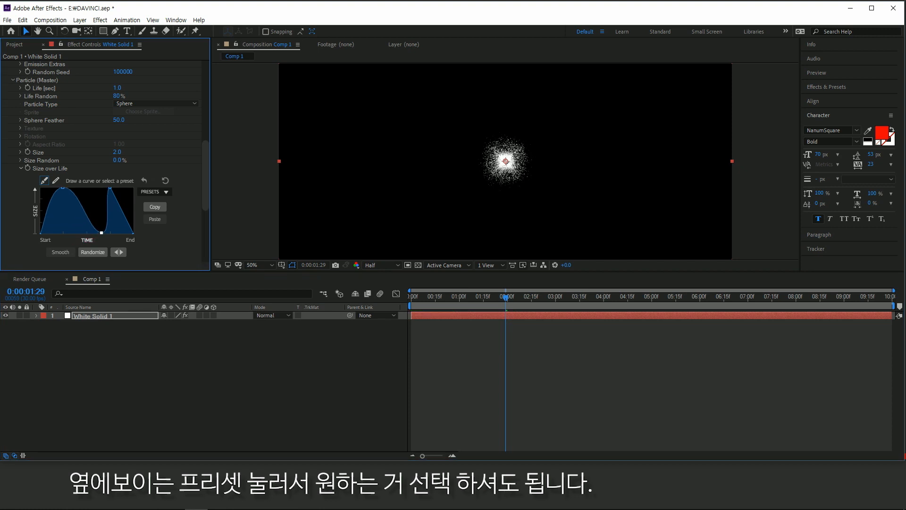
left_click_drag(110, 188, 119, 188)
key("space")
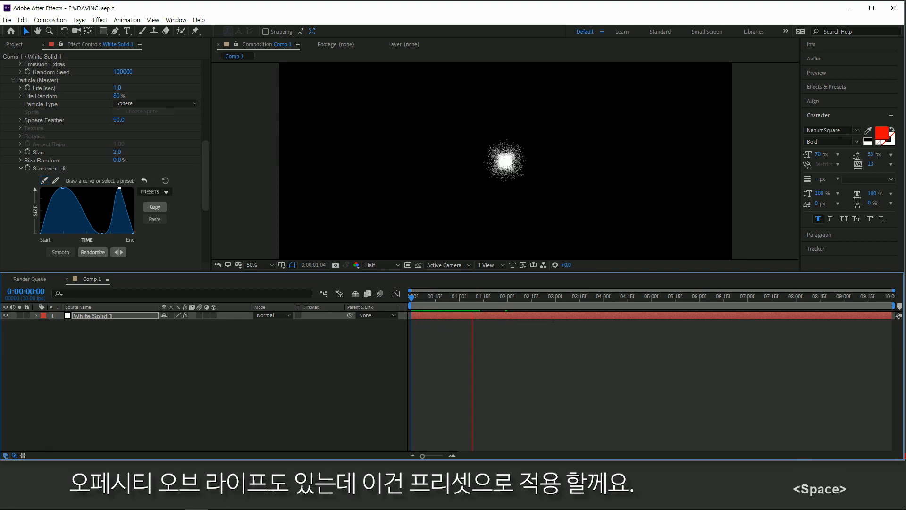
- Apply the preset that falls linearly from full to zero to Opacity over Life, and preview the particles
scroll(102, 161, "down", 2)
scroll(8, 202, "down", 1)
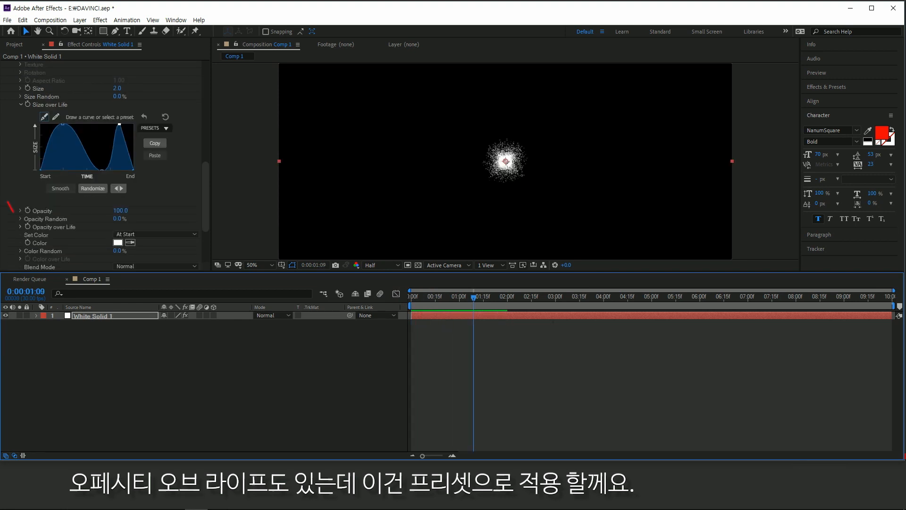
left_click(20, 226)
scroll(104, 165, "down", 4)
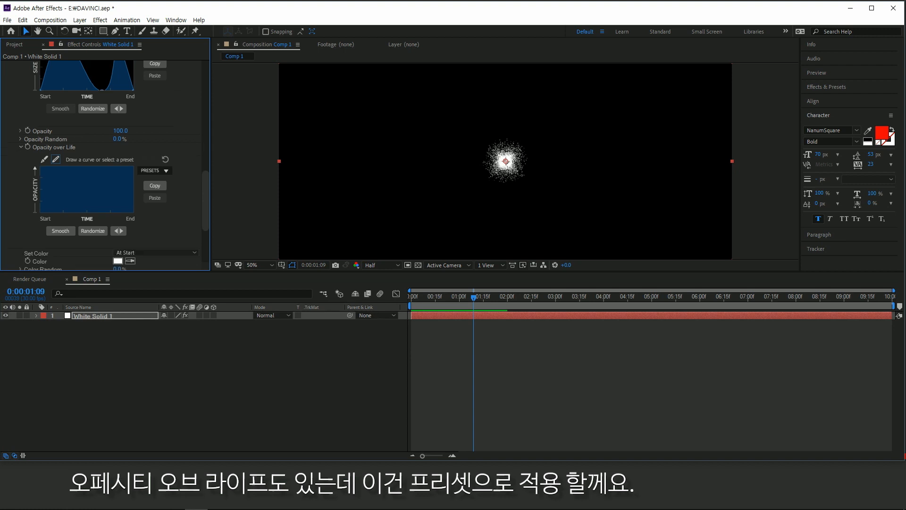
left_click(153, 170)
left_click(154, 191)
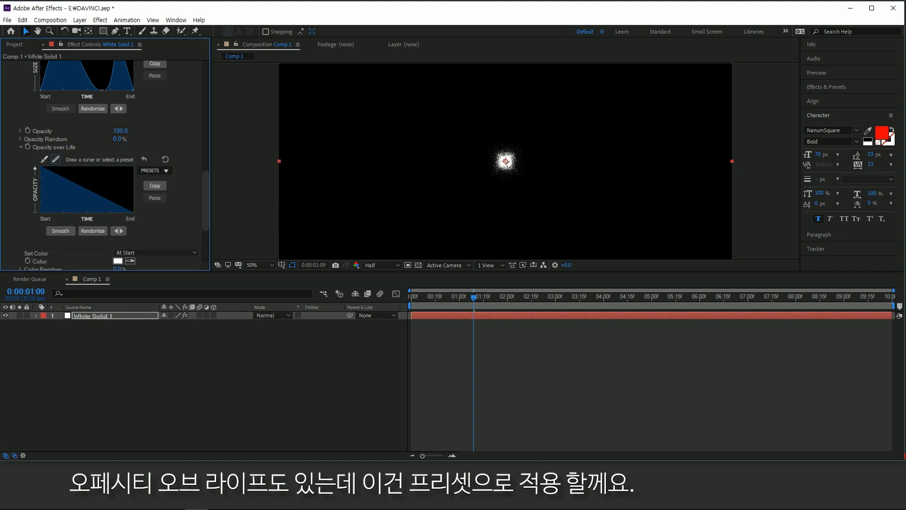
key("space")
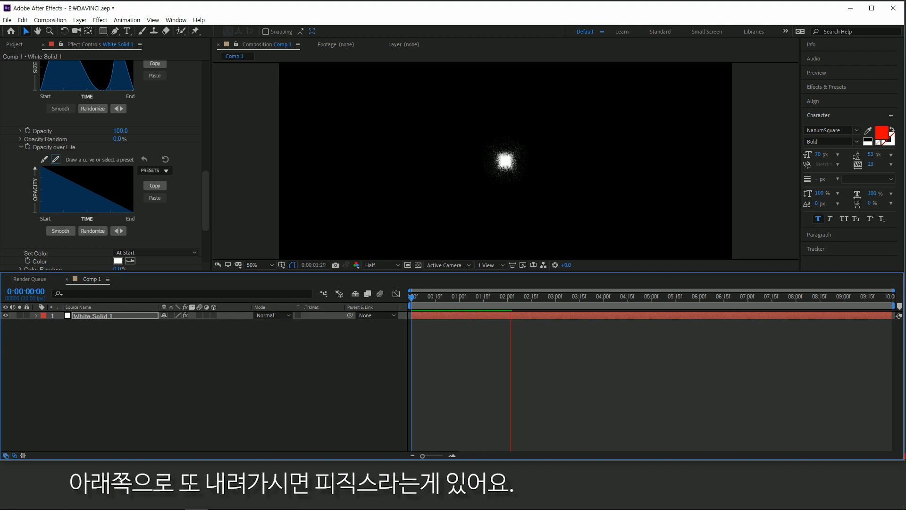
key("space")
- Set Gravity to -500 in Particular's Physics (Master) settings, keeping the Air model, and preview the motion
scroll(104, 165, "down", 1)
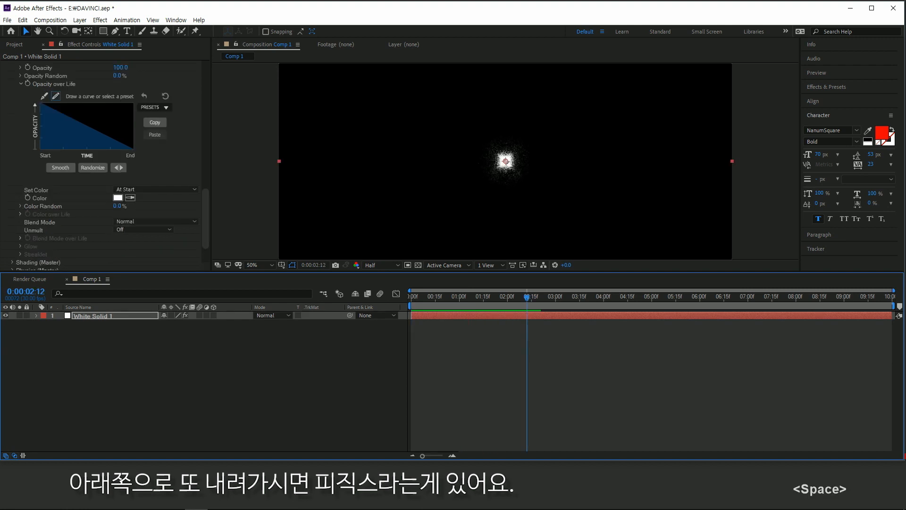
scroll(104, 160, "down", 2)
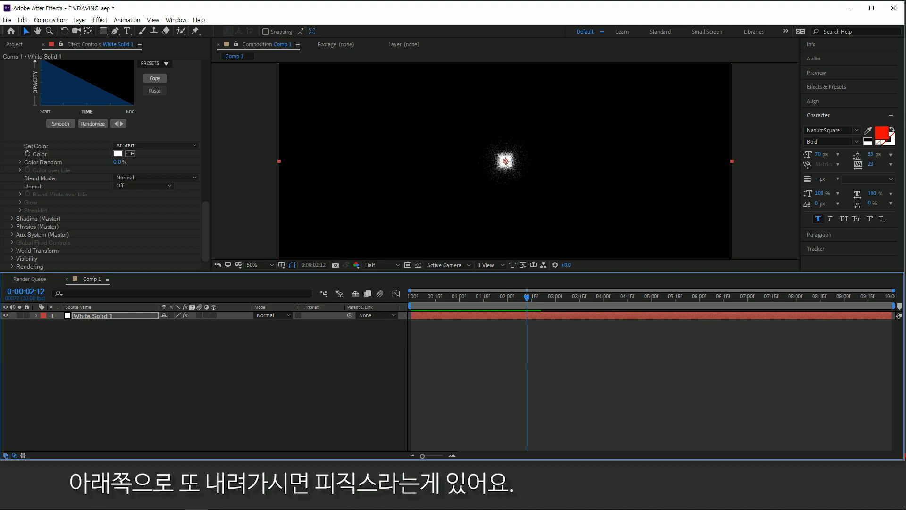
left_click(13, 226)
scroll(104, 161, "down", 2)
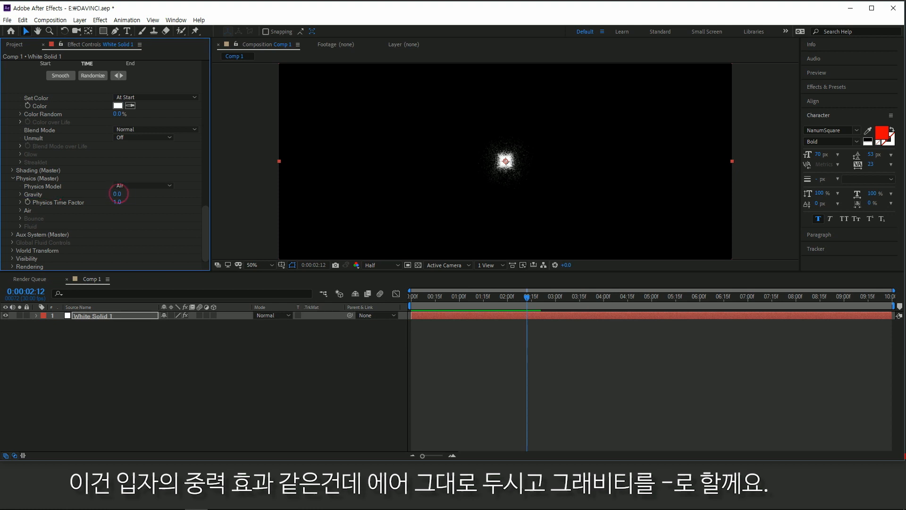
left_click(117, 194)
type("-500")
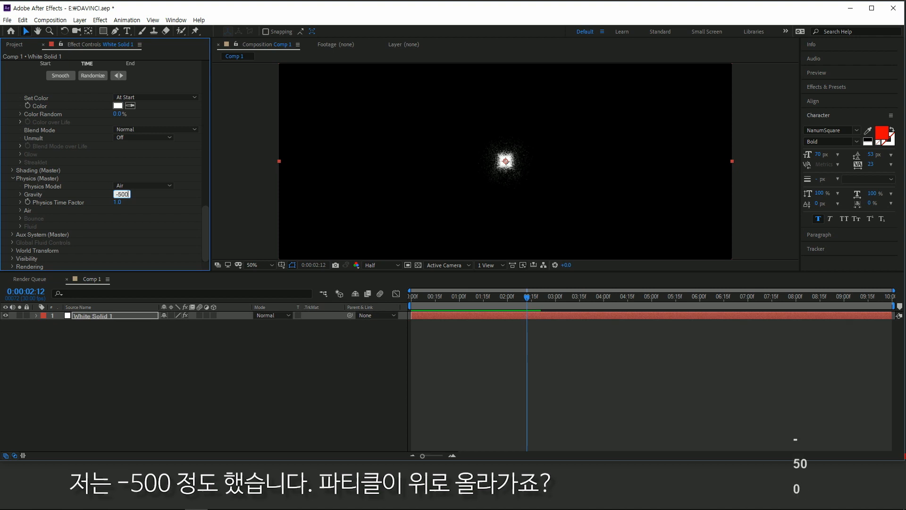
key("Return")
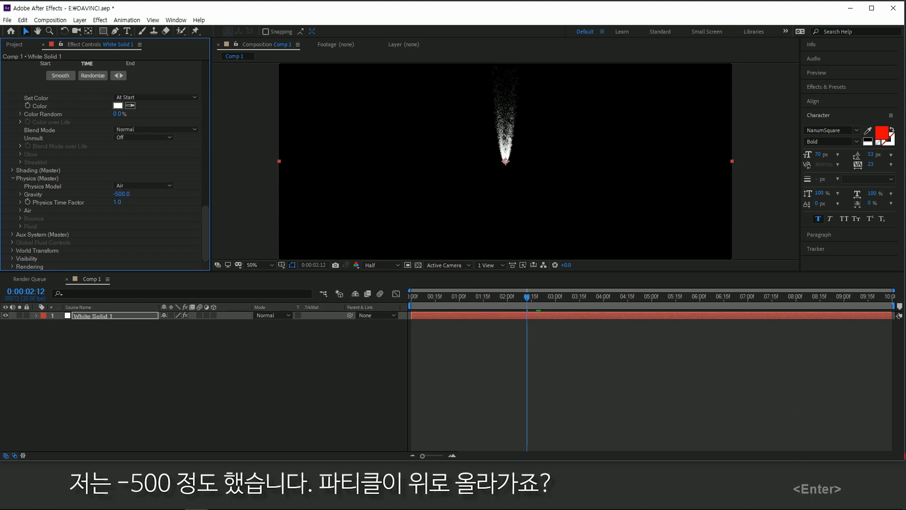
key("space")
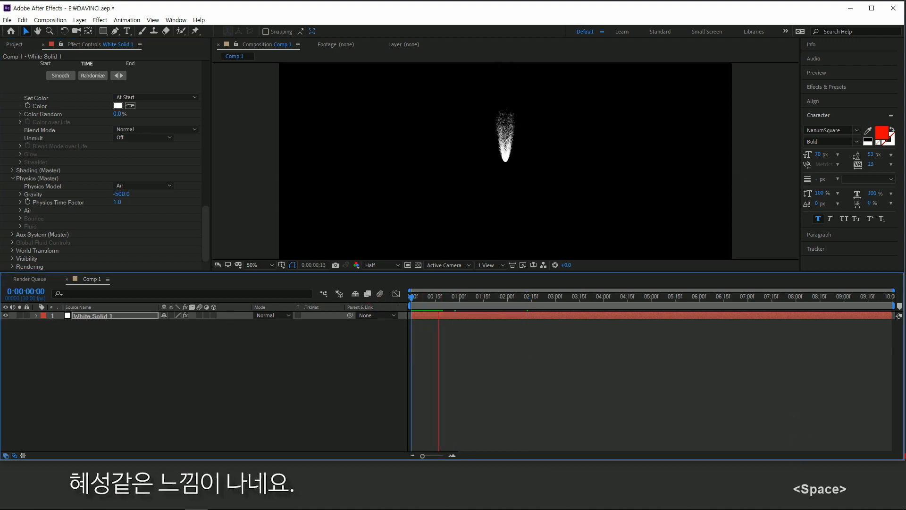
key("space")
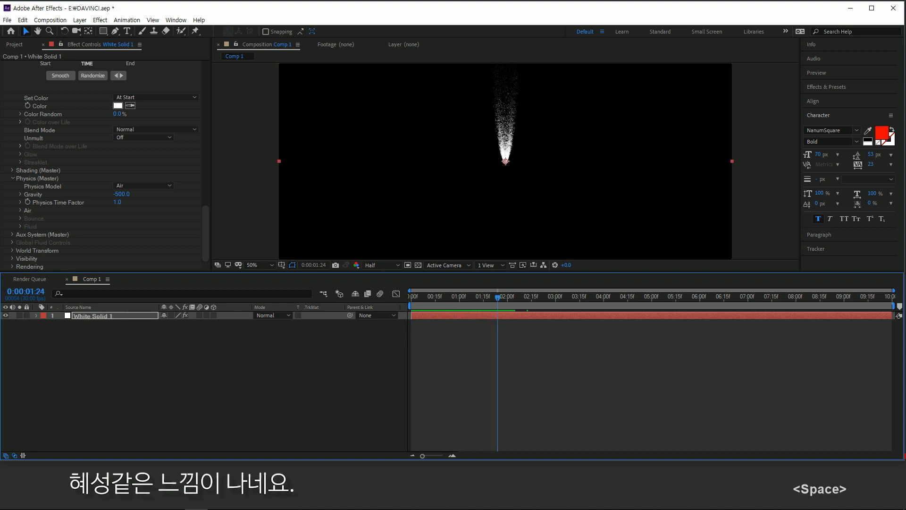
- Move the particle emitter straight down to the lower part of the frame and play back the animation
left_click_drag(505, 161, 505, 225)
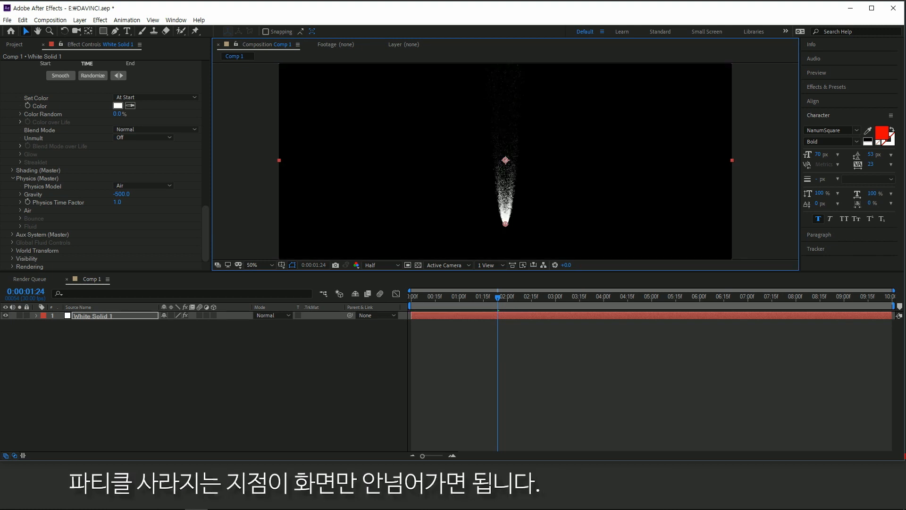
key("space")
key("space")
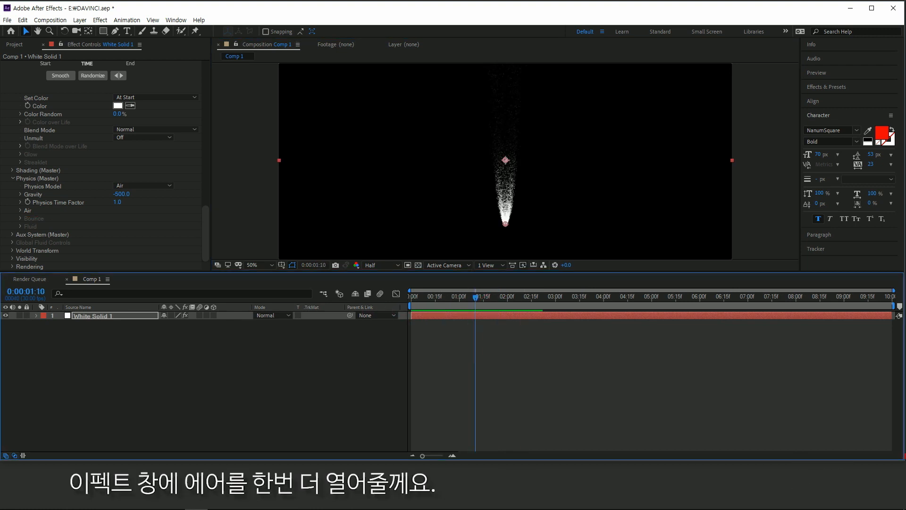
- Set Affect Size to 1 in the Turbulence Field settings of the Air physics
left_click(20, 210)
scroll(103, 189, "down", 2)
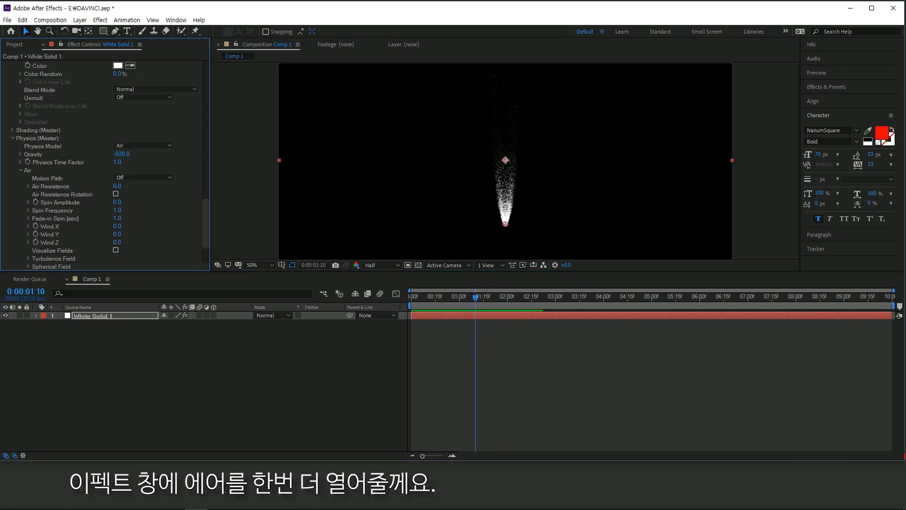
scroll(104, 189, "down", 1)
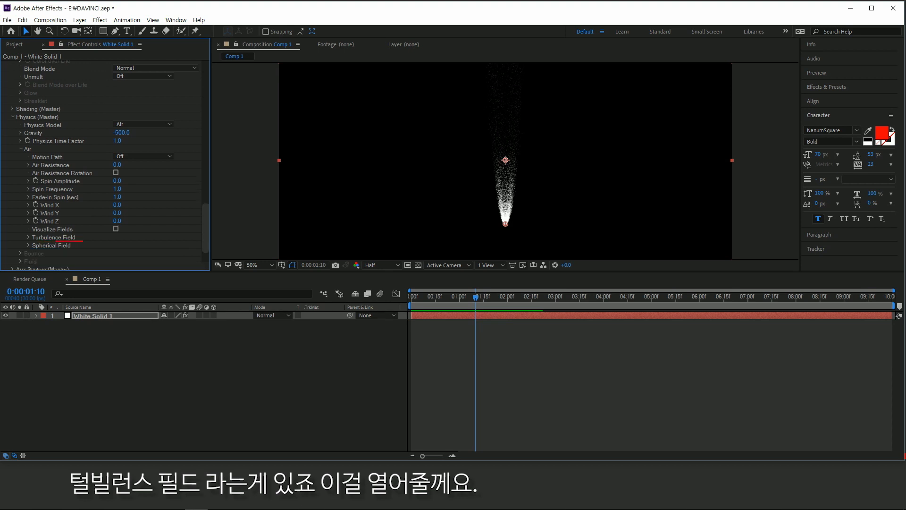
left_click(29, 237)
scroll(104, 189, "down", 3)
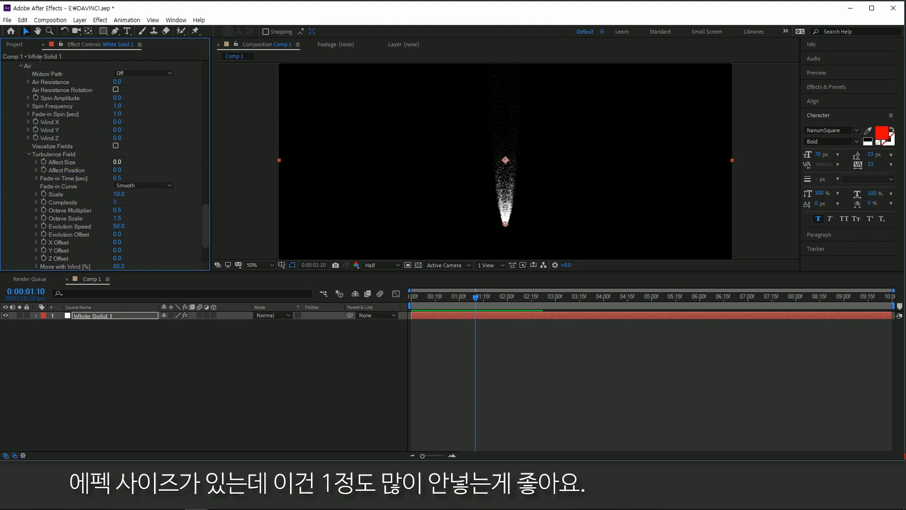
type("1")
key("Return")
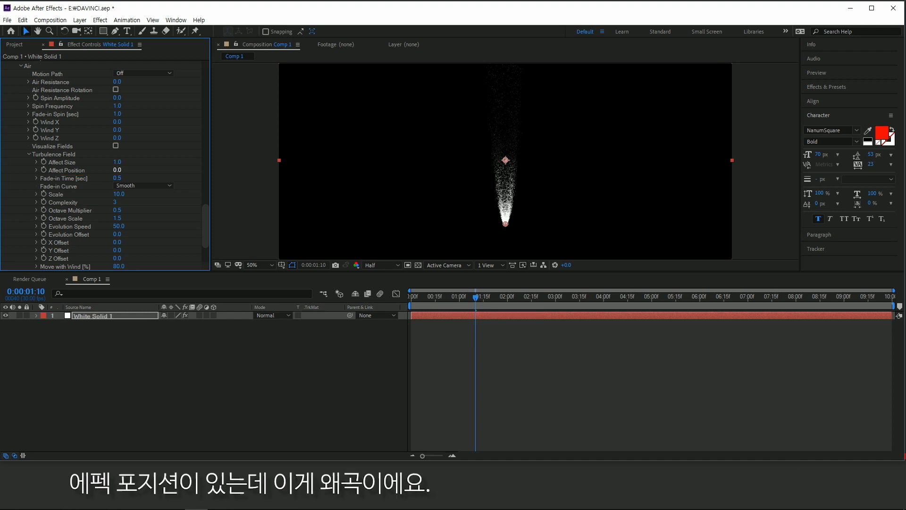
- Set the Turbulence Field's Affect Position to 164 to distort the particle stream
type("93")
key("Return")
left_click_drag(119, 170, 152, 170)
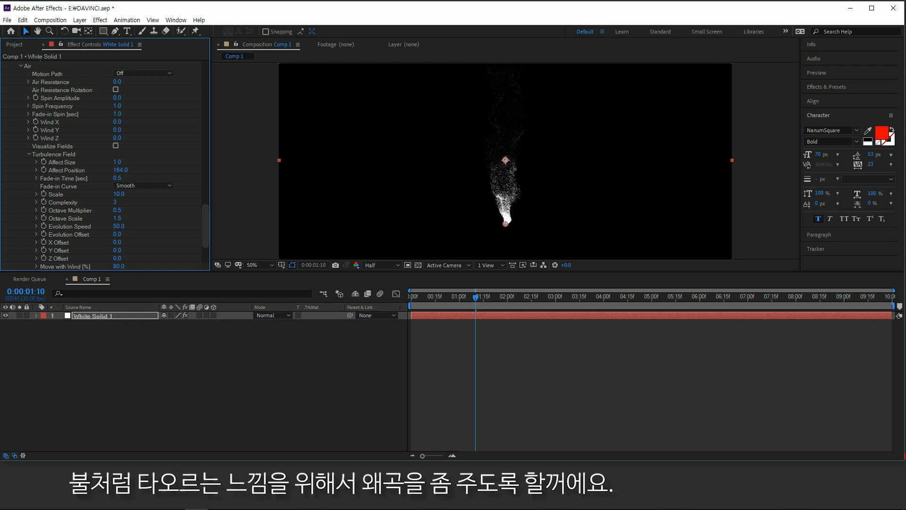
- Set the Air physics' Spherical Field Strength to 41 and its Sphere Position to 960, 800, 0, near the particle emitter
key("space")
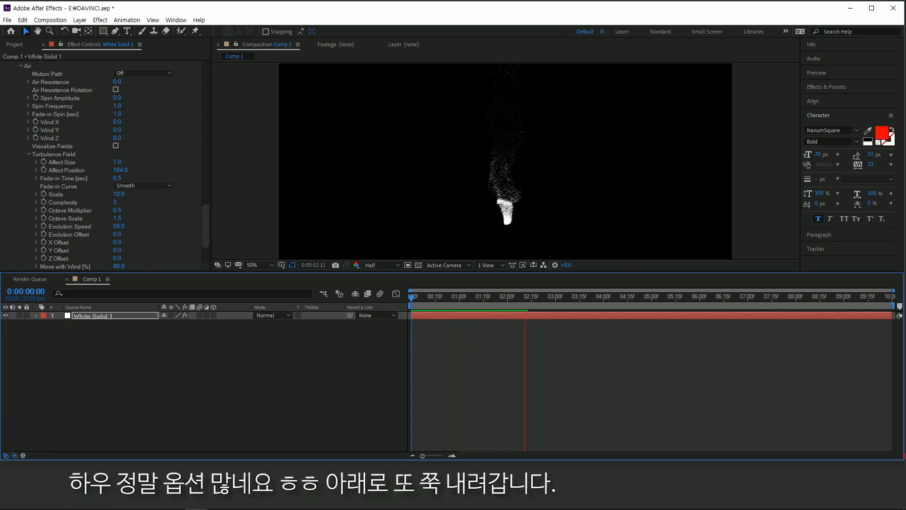
key("space")
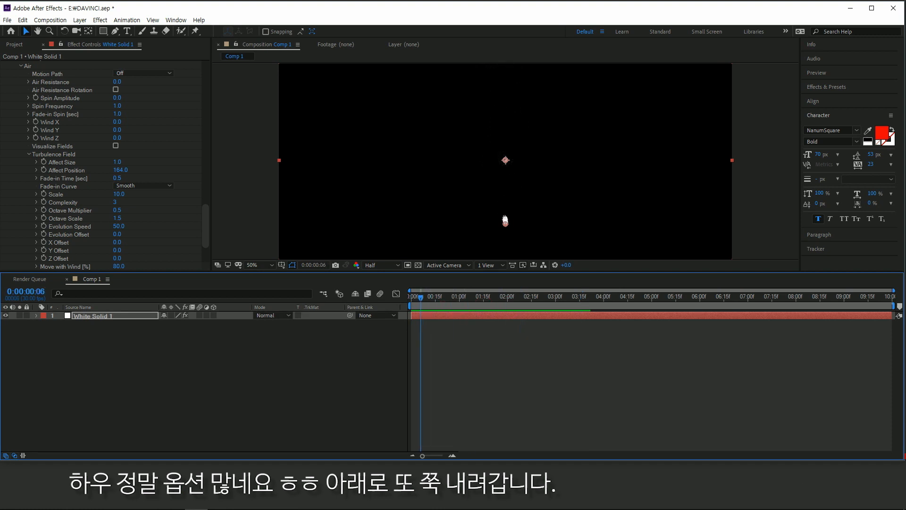
scroll(104, 165, "down", 3)
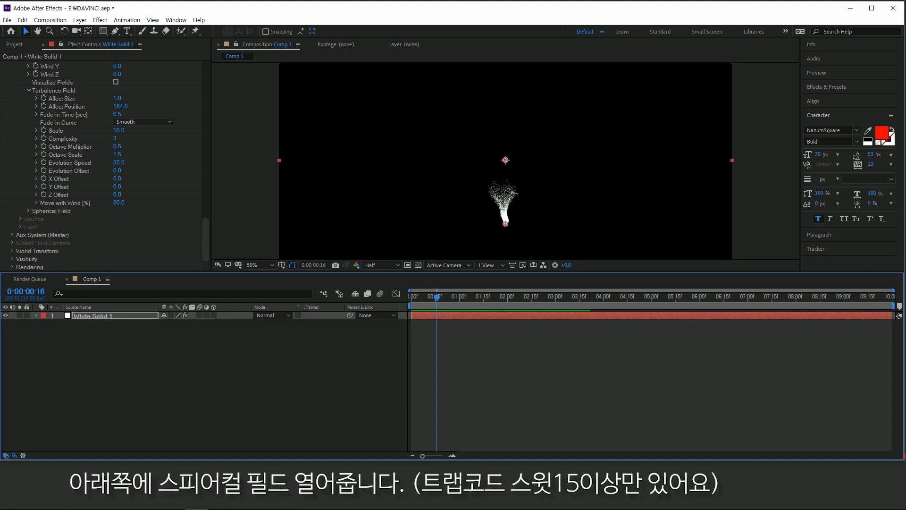
left_click(29, 211)
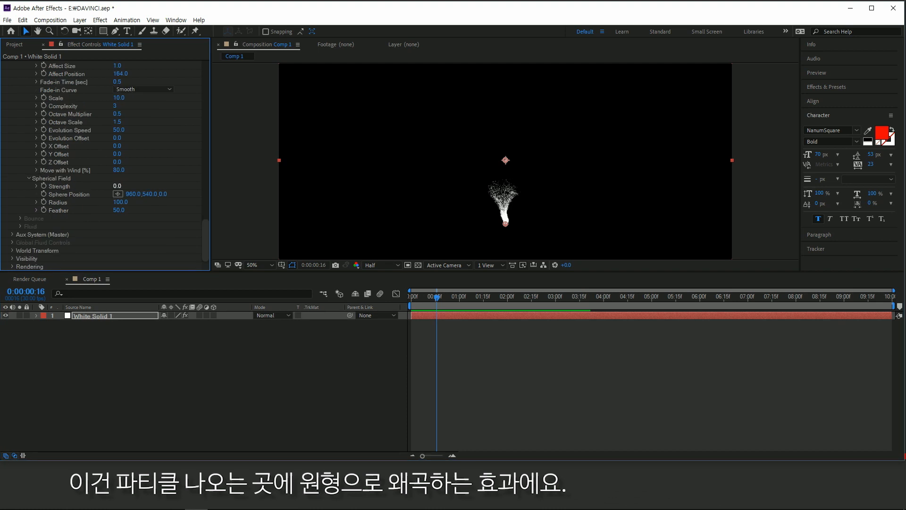
key("space")
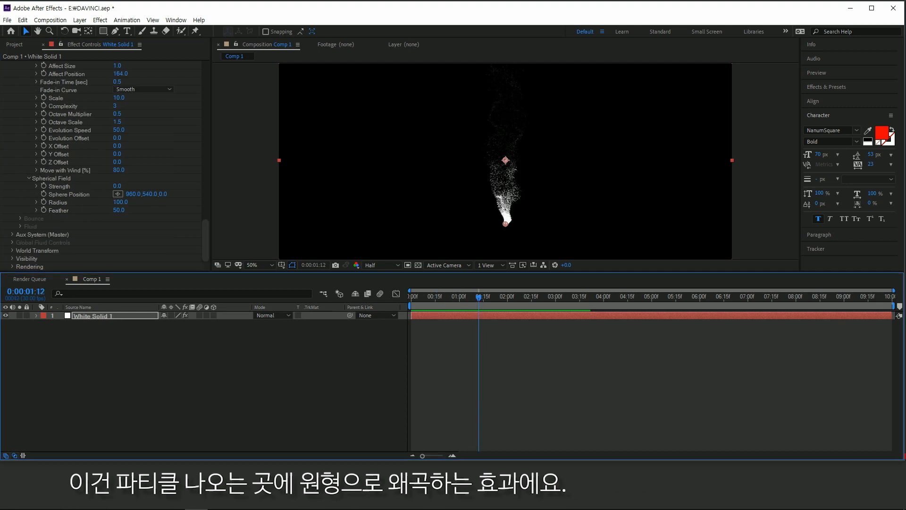
left_click_drag(117, 186, 134, 187)
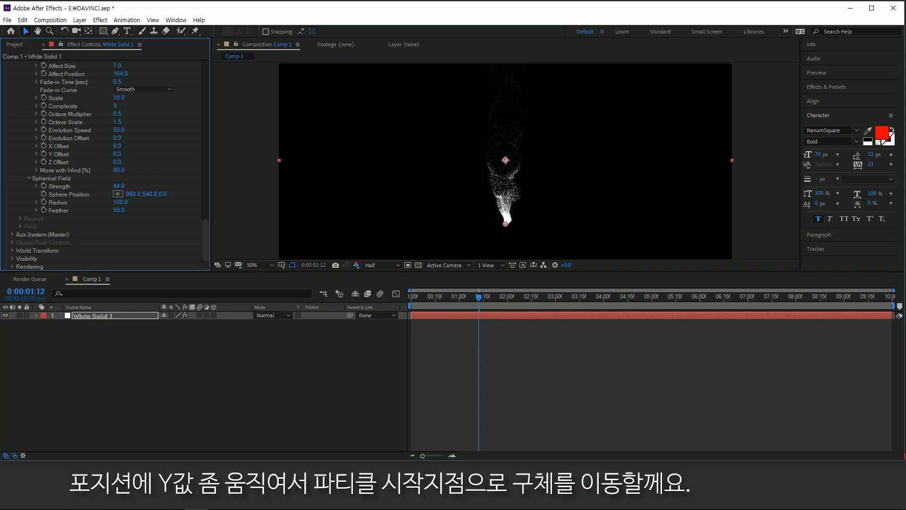
left_click_drag(150, 194, 189, 194)
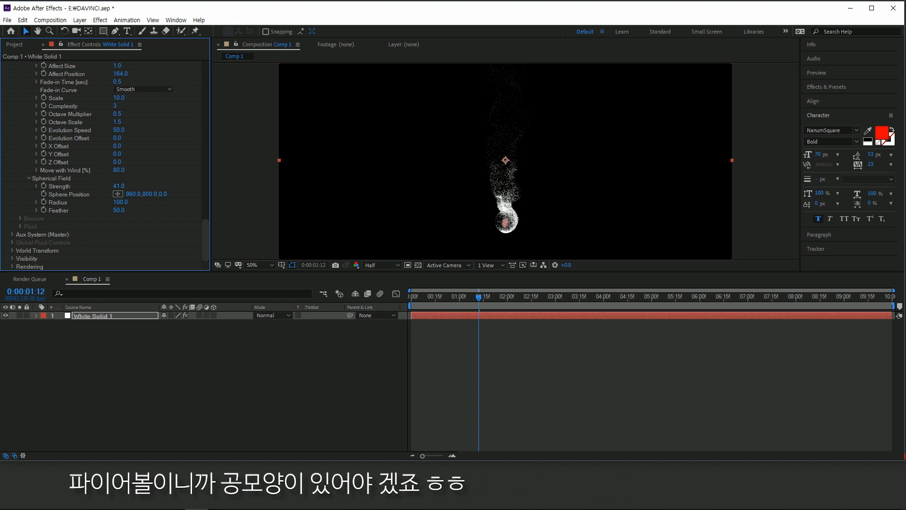
- Reduce the Spherical Field's Radius to 80 and preview the animation from the start
key("Home")
key("space")
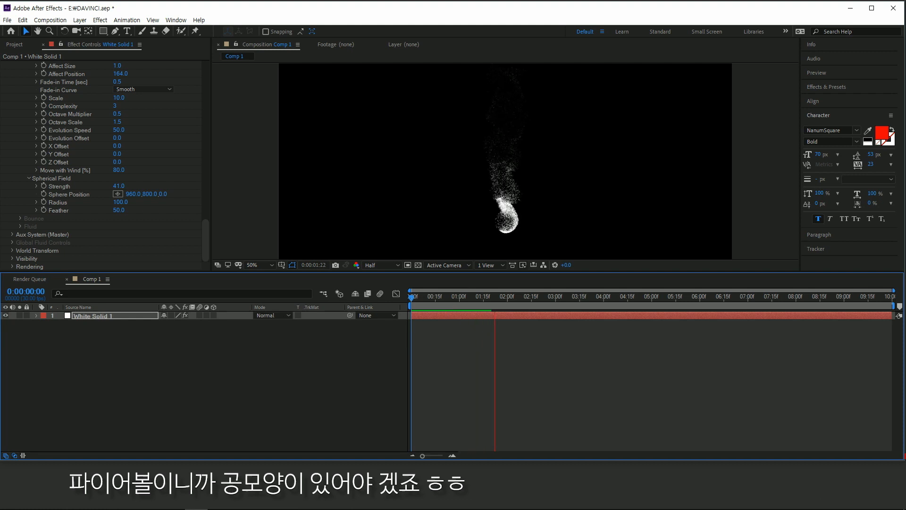
key("space")
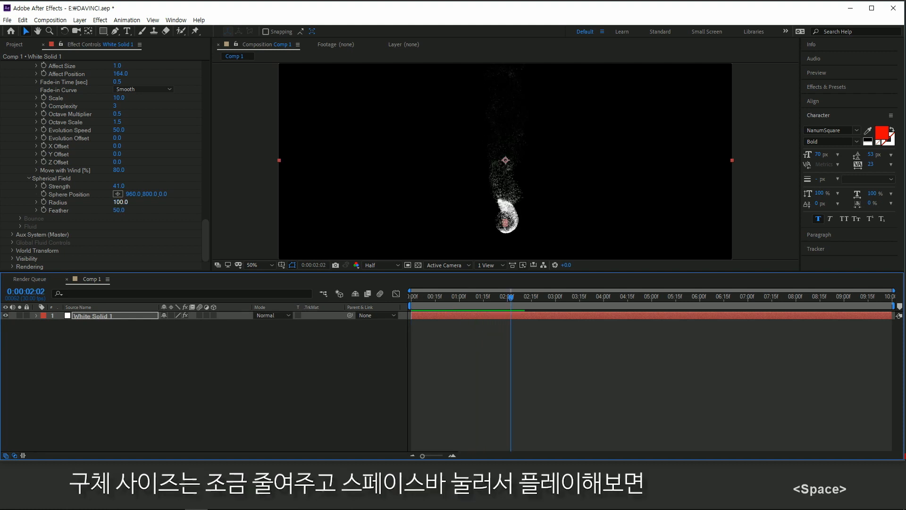
left_click_drag(118, 202, 92, 202)
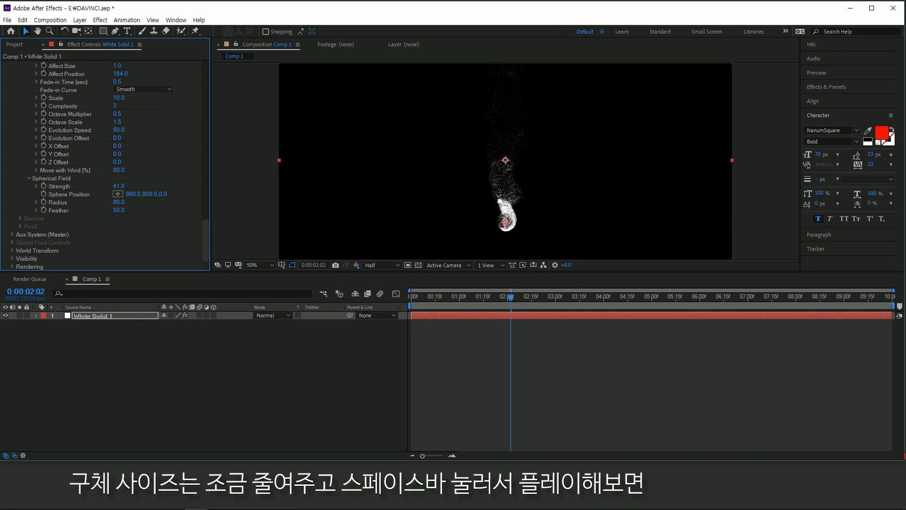
key("space")
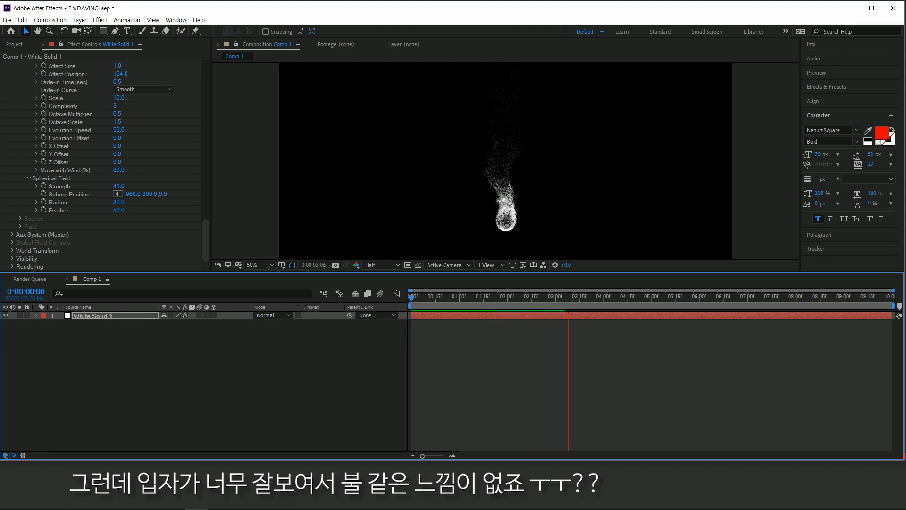
key("space")
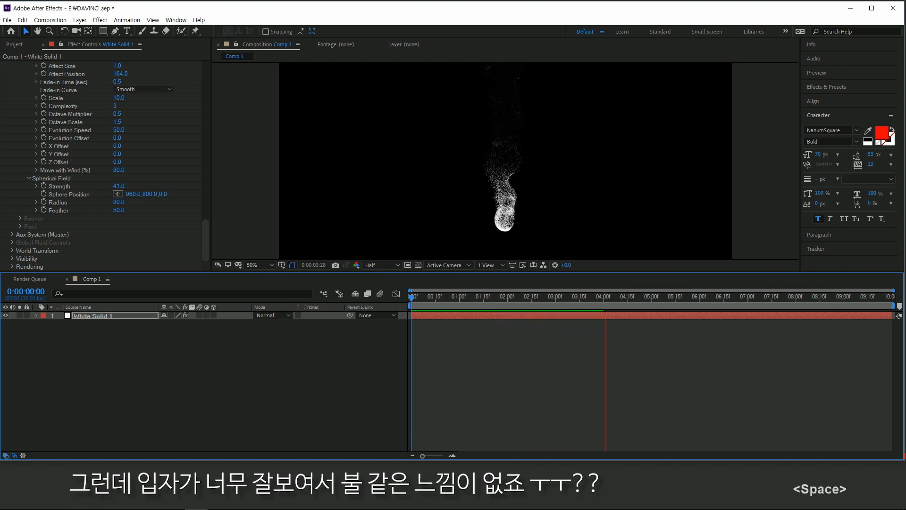
left_click(118, 202)
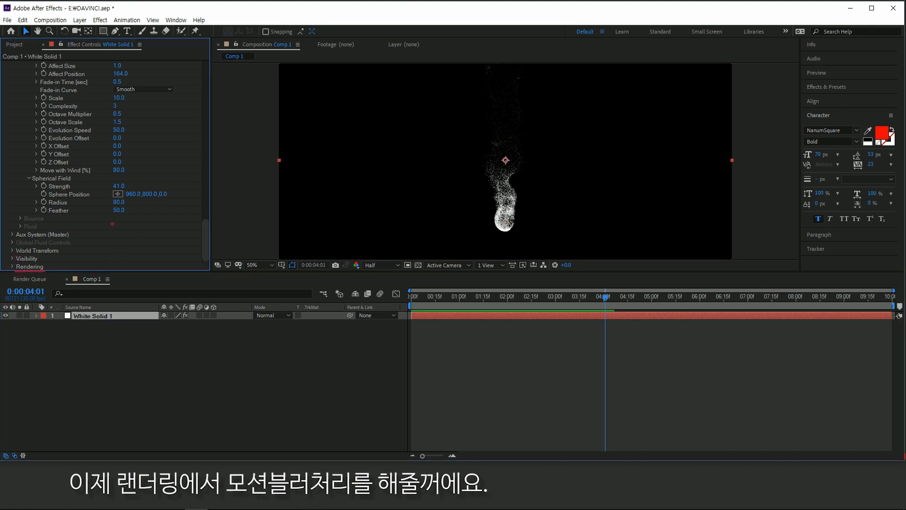
- Switch Motion Blur from Comp Settings to On in Particular's Rendering settings and preview the blurred particles
left_click(13, 267)
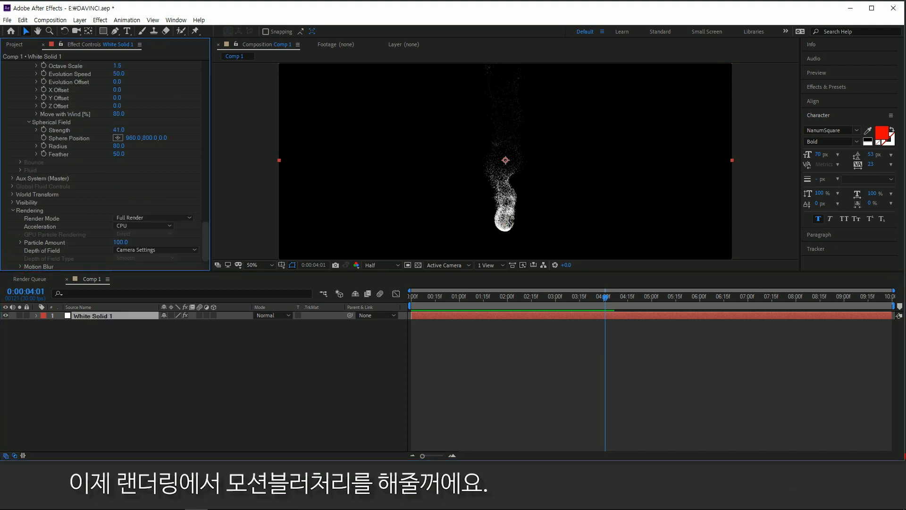
left_click(20, 266)
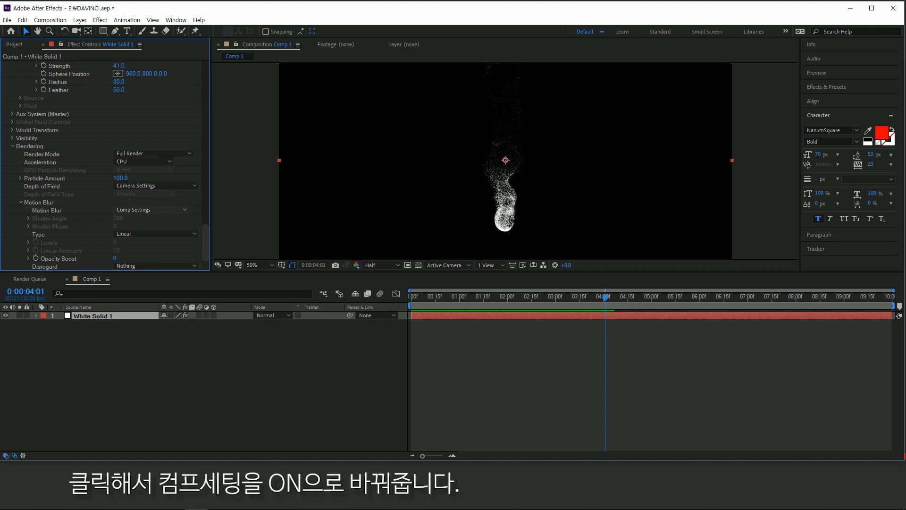
left_click(151, 210)
left_click(133, 240)
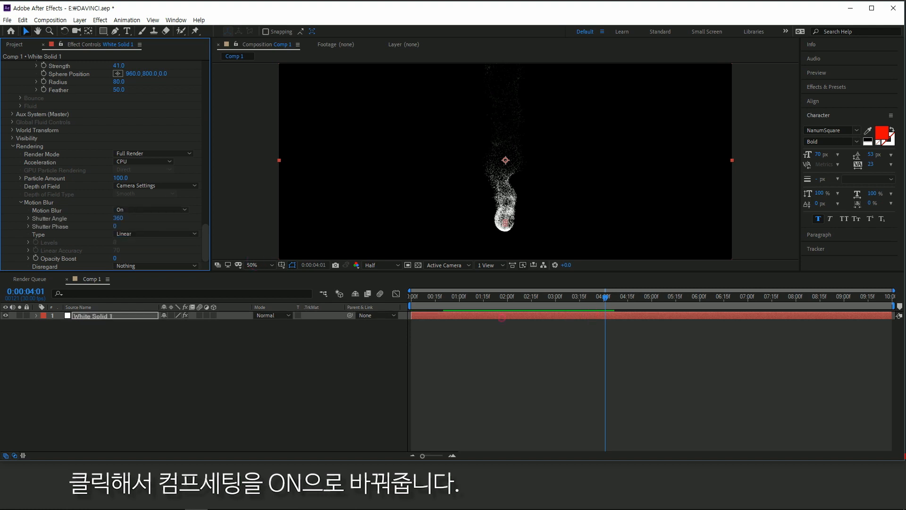
key("space")
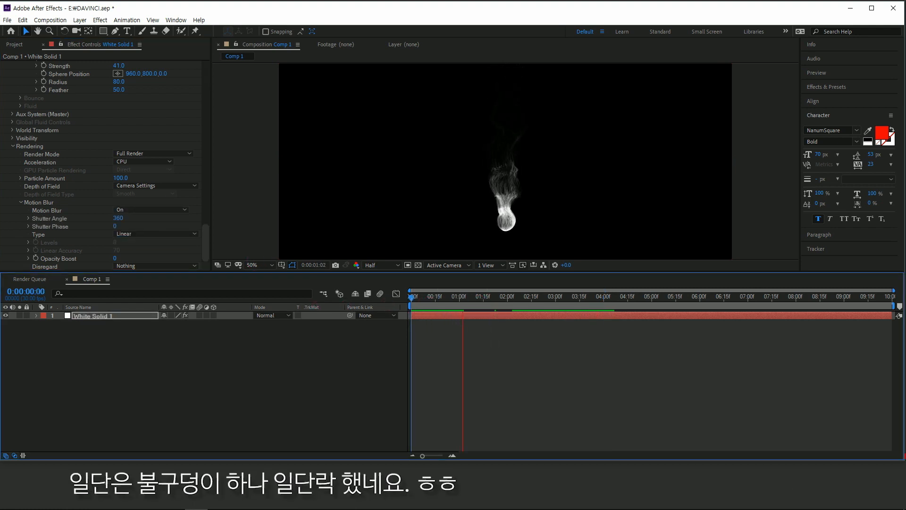
key("space")
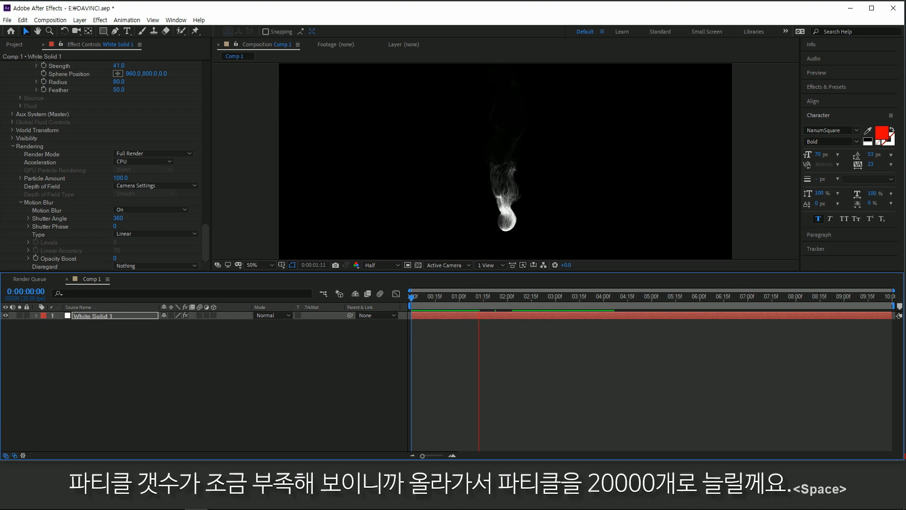
- Set Particles/sec to 20000 in the Emitter (Master) settings
scroll(104, 166, "up", 3)
scroll(103, 165, "up", 10)
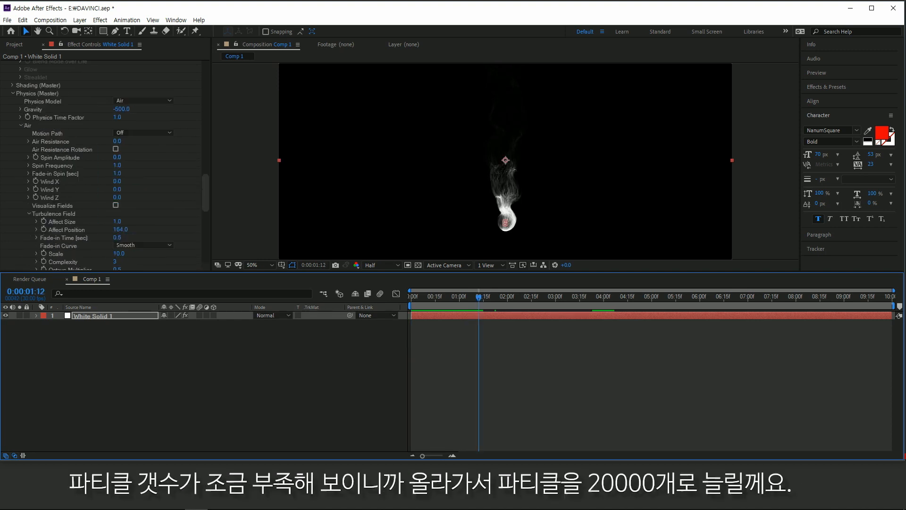
scroll(103, 165, "up", 9)
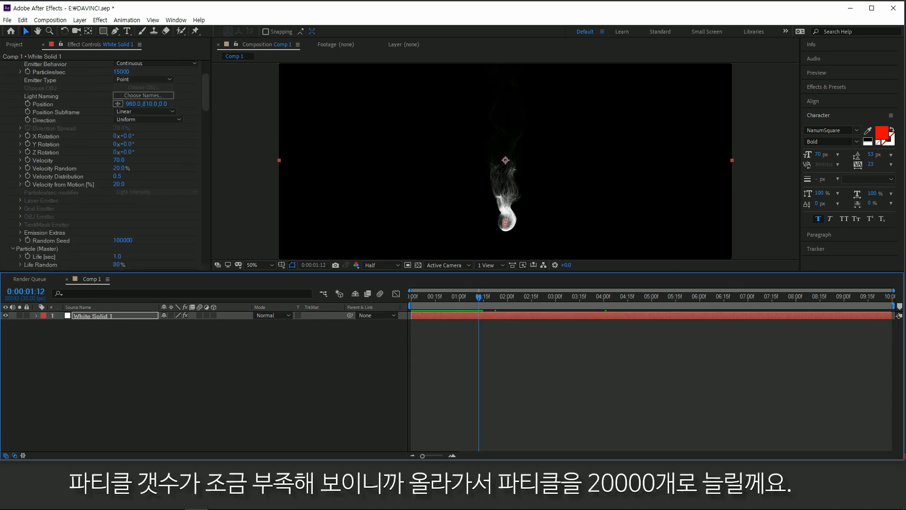
left_click(124, 141)
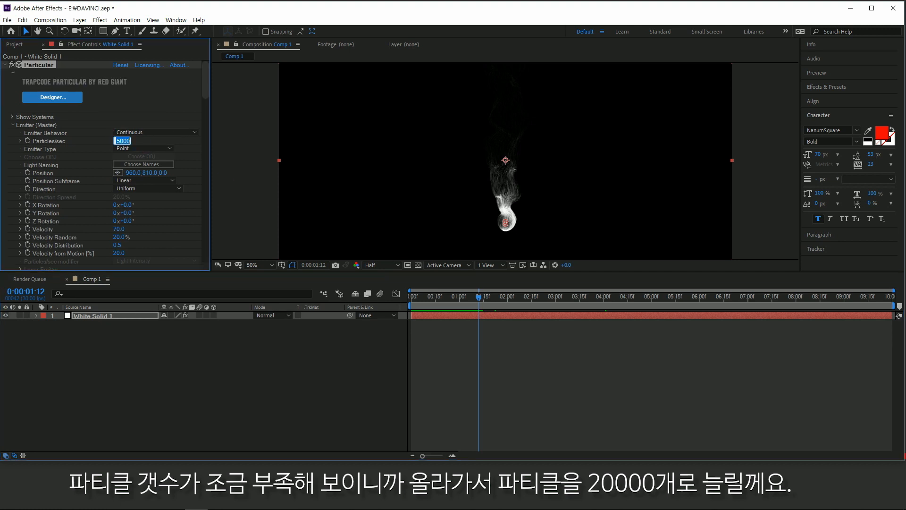
type("2000")
type("0")
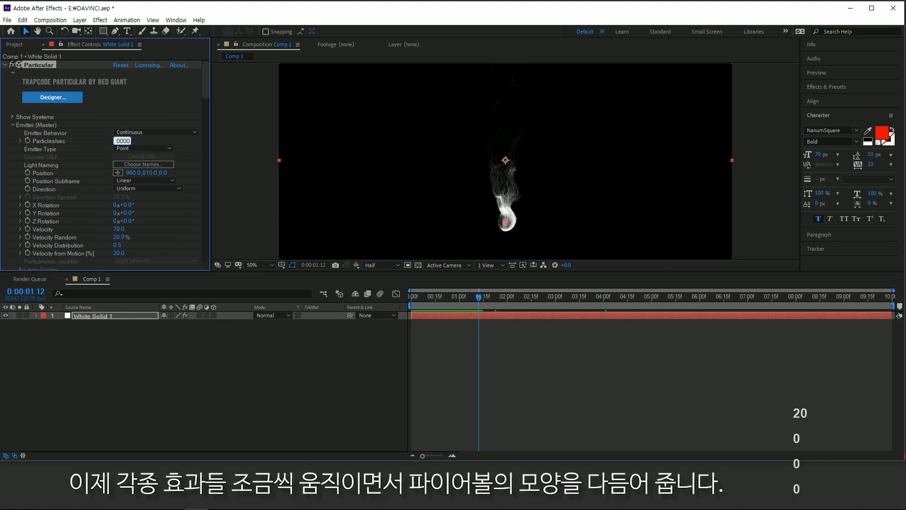
key("Return")
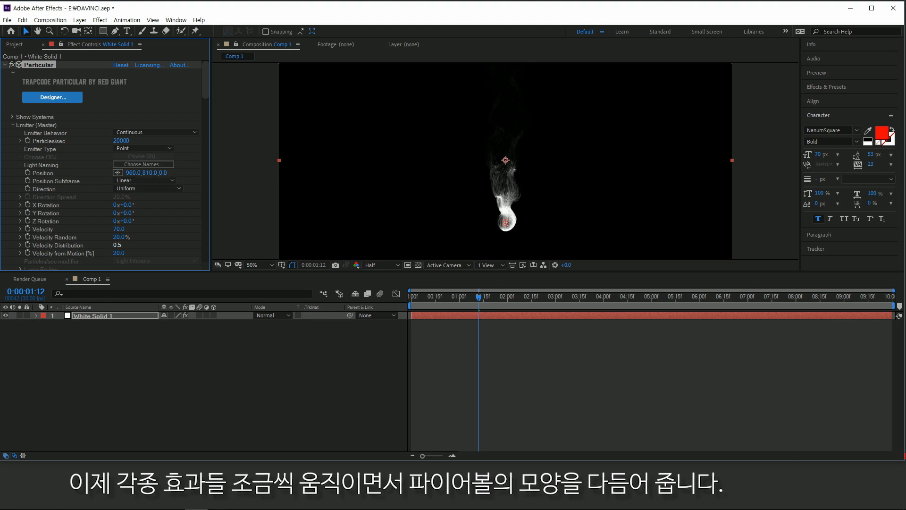
- Raise the emitter's Velocity to 130 and play back the wider particle spread
left_click(117, 229)
mouse_move(119, 229)
left_mouse_down()
mouse_move(104, 229)
mouse_move(122, 229)
left_mouse_up()
key("space")
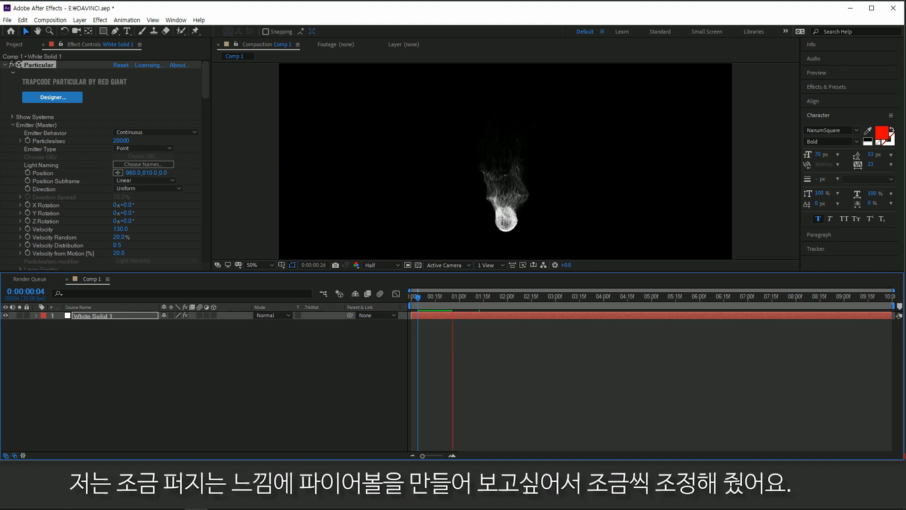
key("space")
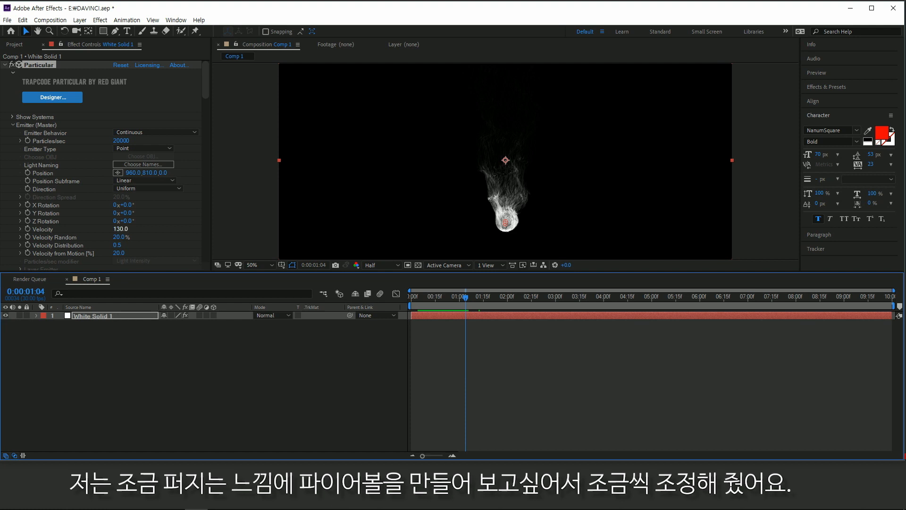
- Set the emitter's Y Rotation to 29°, Z Rotation to 14° and Velocity Distribution to 1, and preview the motion
left_click_drag(124, 220, 137, 213)
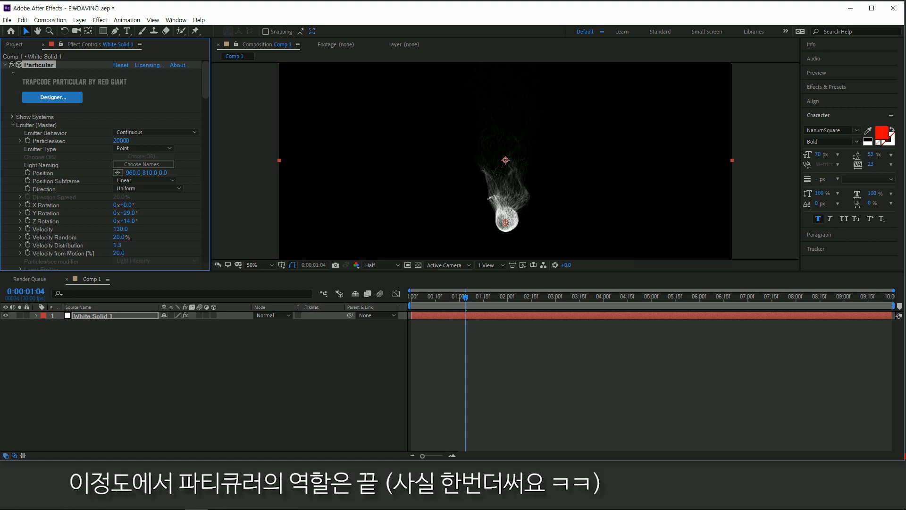
type("1")
key("Tab")
key("space")
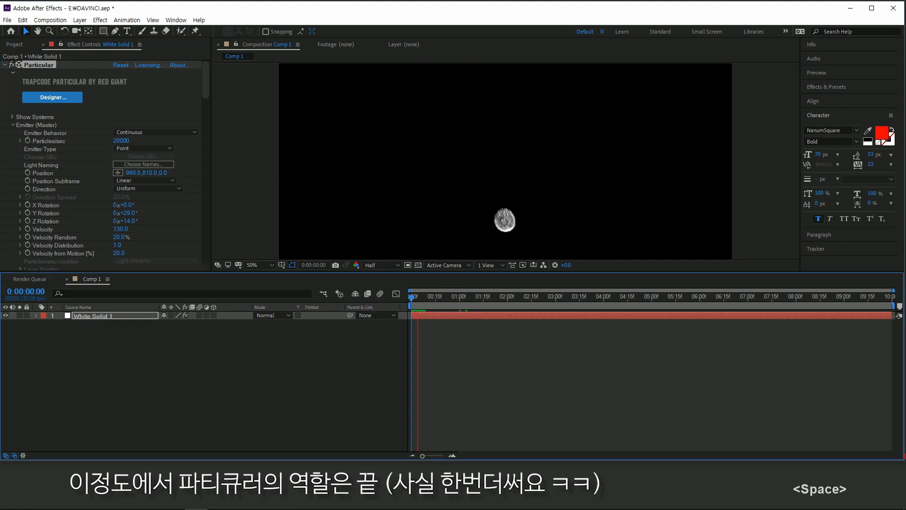
key("space")
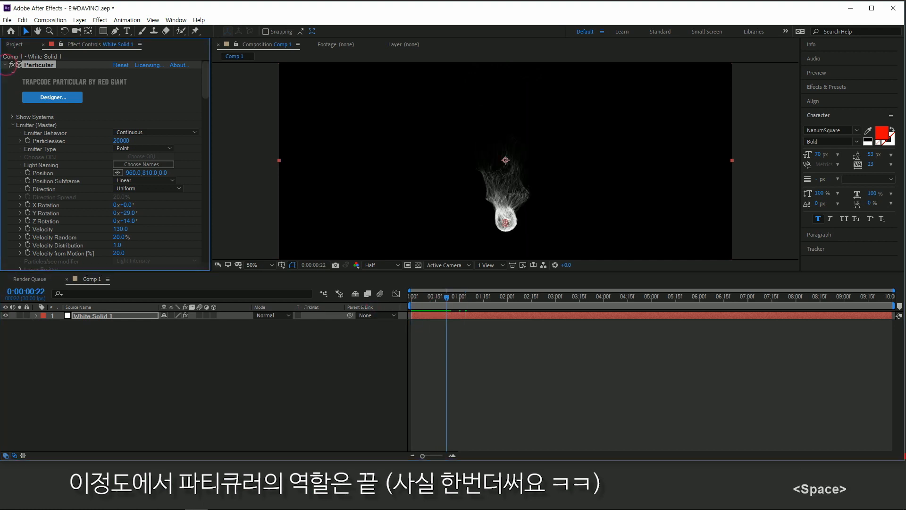
- Collapse the Particular effect's settings on the white solid
left_click(4, 64)
left_click(5, 65)
left_click(5, 65)
left_click(52, 131)
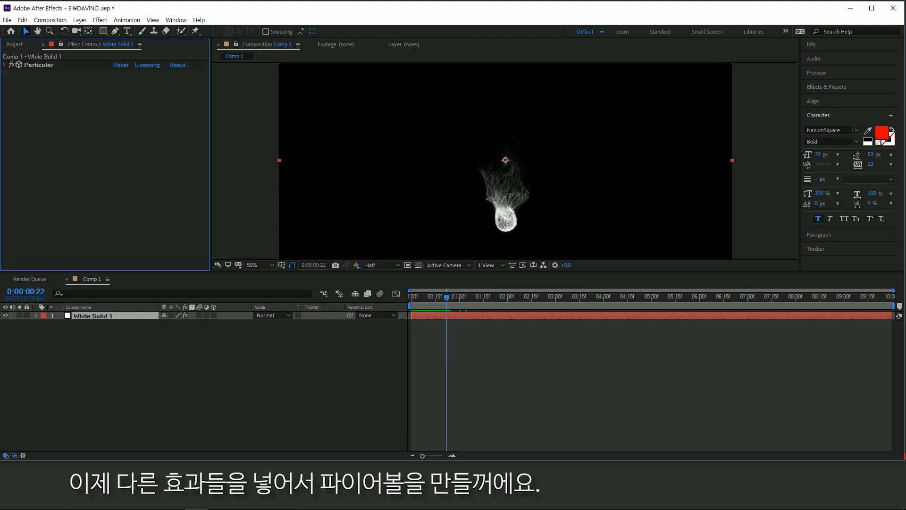
- Apply the Camera Lens Blur effect from the Blur & Sharpen category to the white solid
key("ctrl+5")
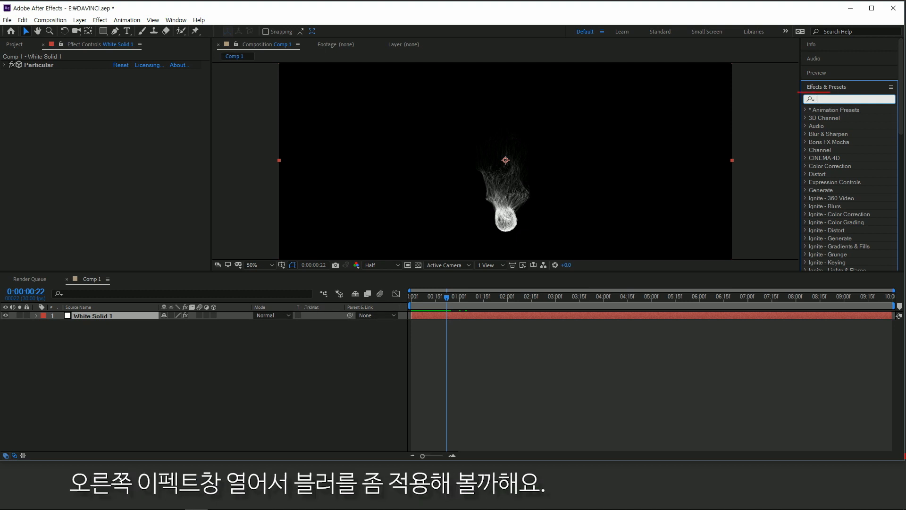
left_click(806, 133)
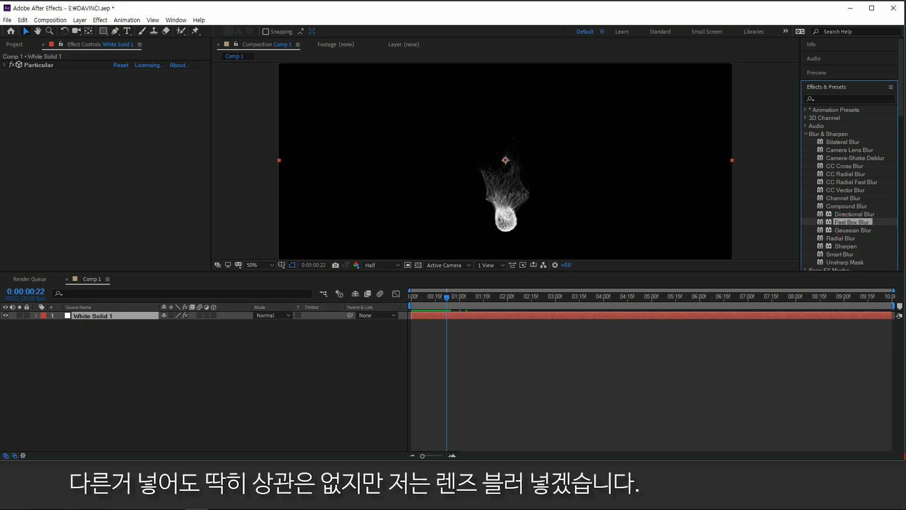
left_click(858, 159)
left_click(861, 151)
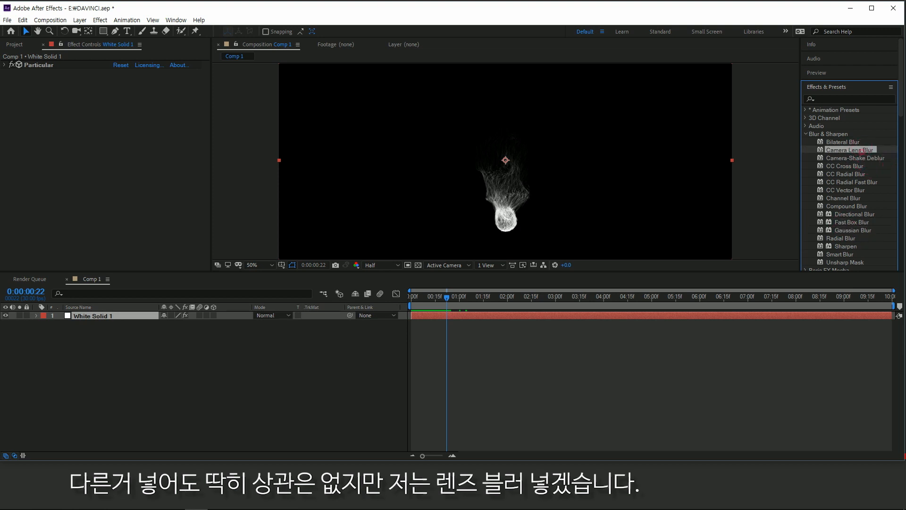
double_click(850, 150)
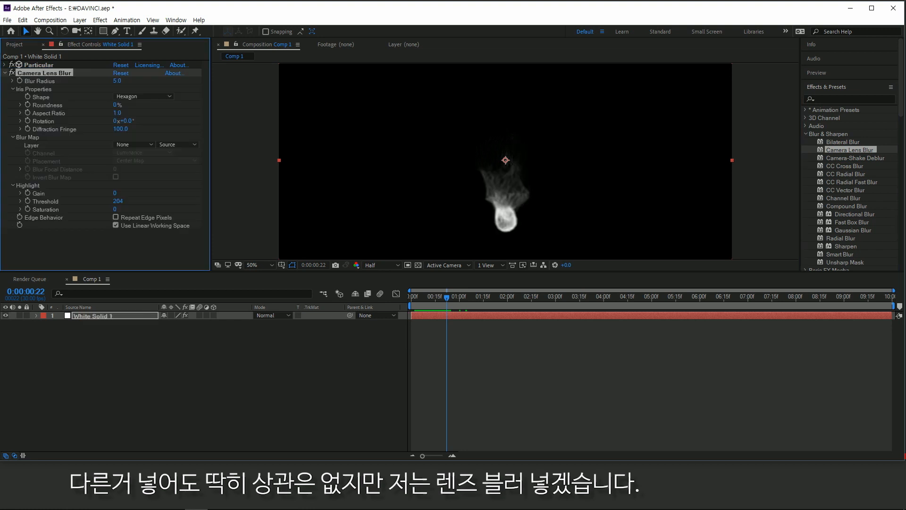
- Preview the blurred particles and set Camera Lens Blur's Blur Radius to 4
key("space")
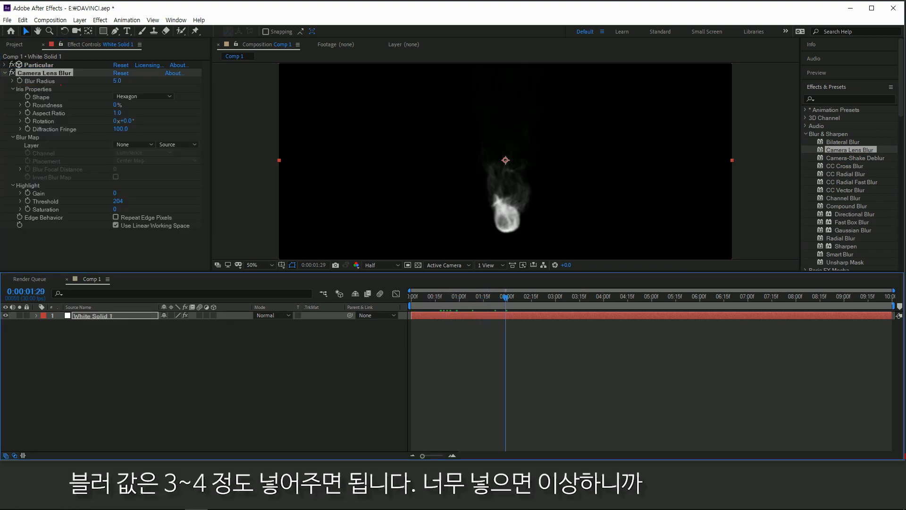
left_click(117, 81)
type("4")
key("Return")
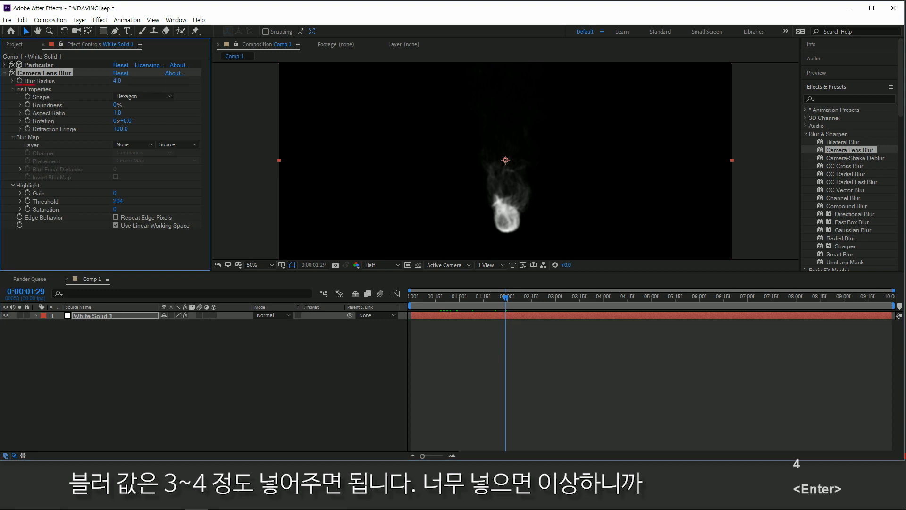
- Try a Blur Radius of 63 on the Camera Lens Blur effect
left_click(118, 81)
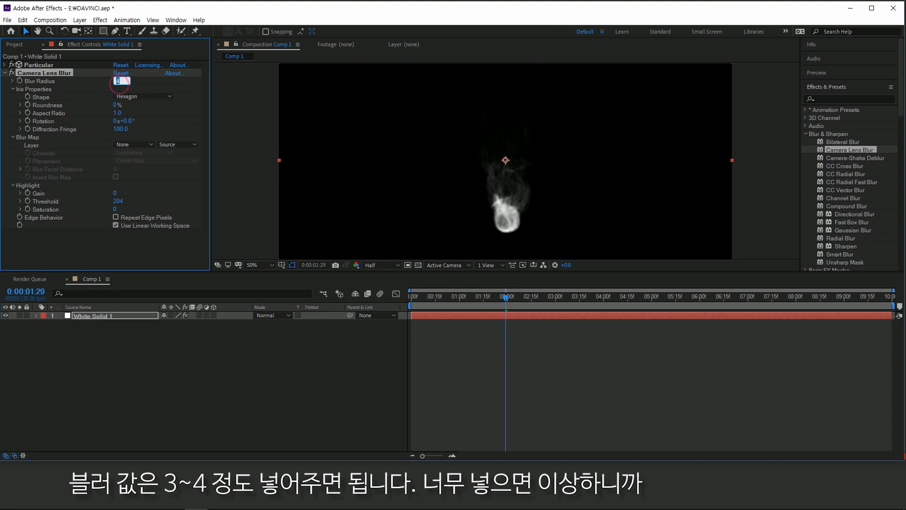
type("63")
key("Return")
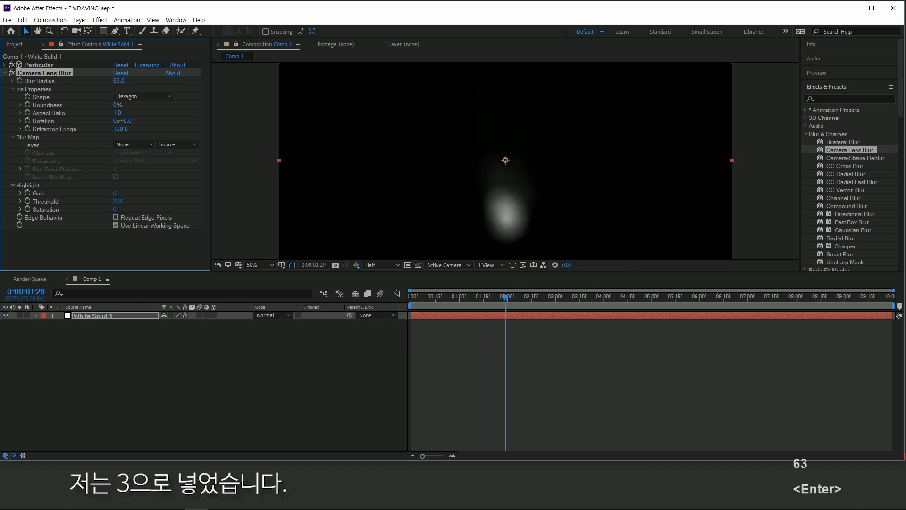
- Set Camera Lens Blur's Blur Radius to 3 and collapse the effect's settings
left_click(117, 81)
type("3")
key("Return")
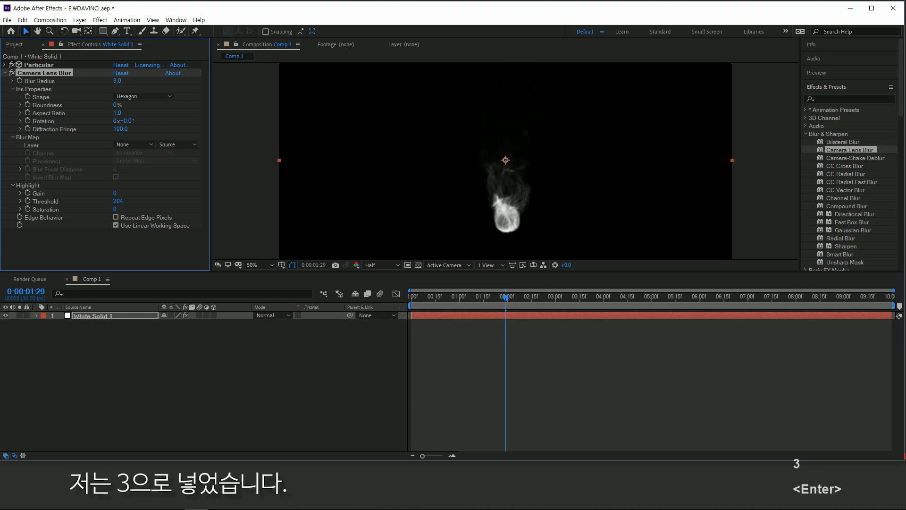
key("F2")
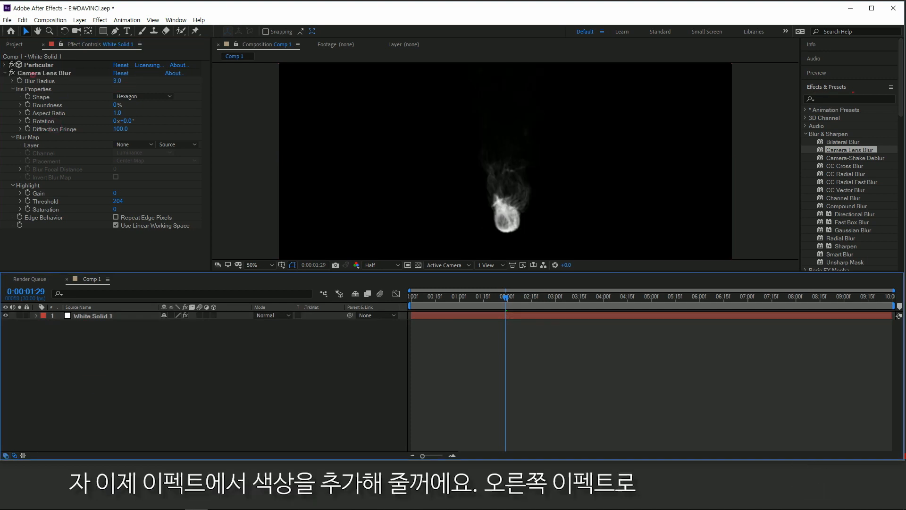
key("F3")
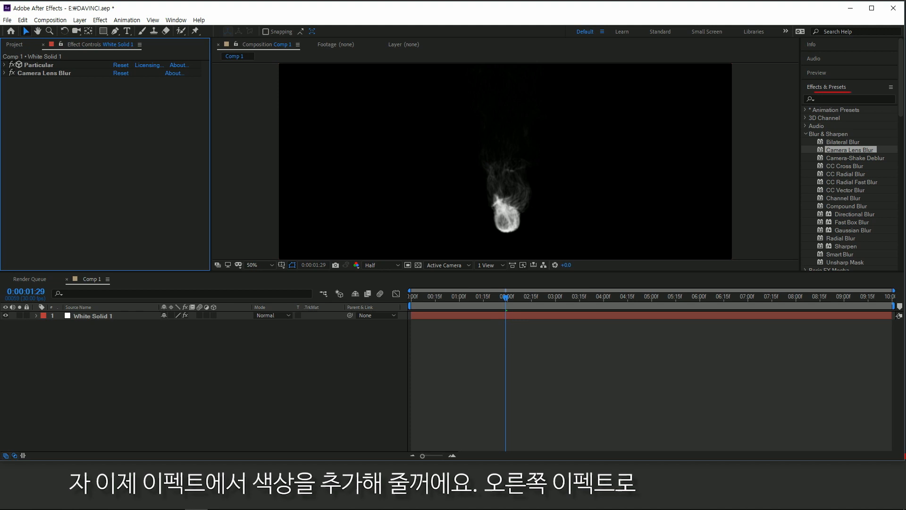
- Go to 0:00:03:07, search the effects for "colorama" and apply Colorama to the white solid
left_click_drag(505, 297, 567, 296)
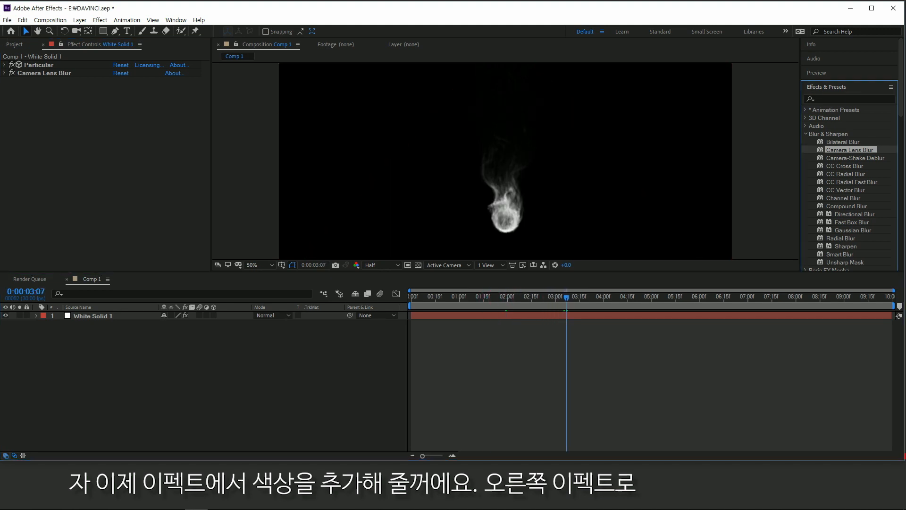
left_click(842, 99)
type("c")
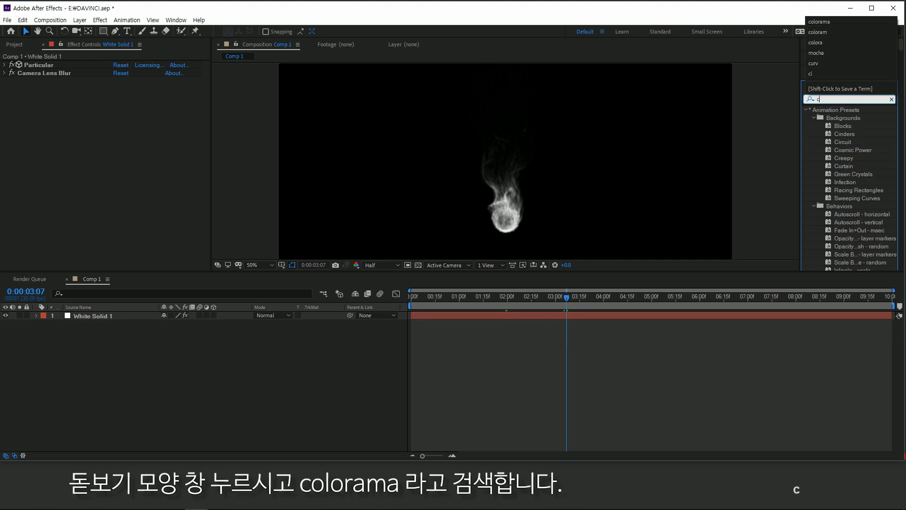
type("olorama")
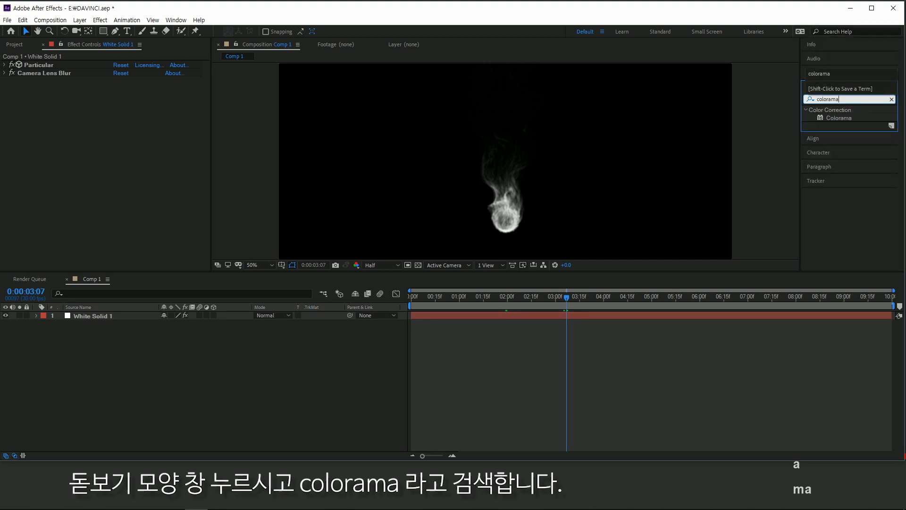
left_click_drag(839, 118, 425, 196)
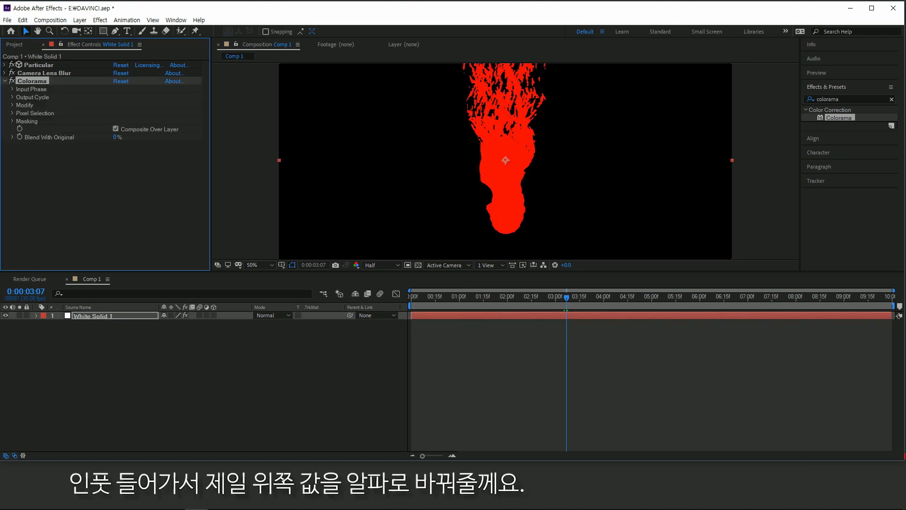
- Set Get Phase From to Alpha in Colorama's Input Phase and preview the colours
left_click(13, 88)
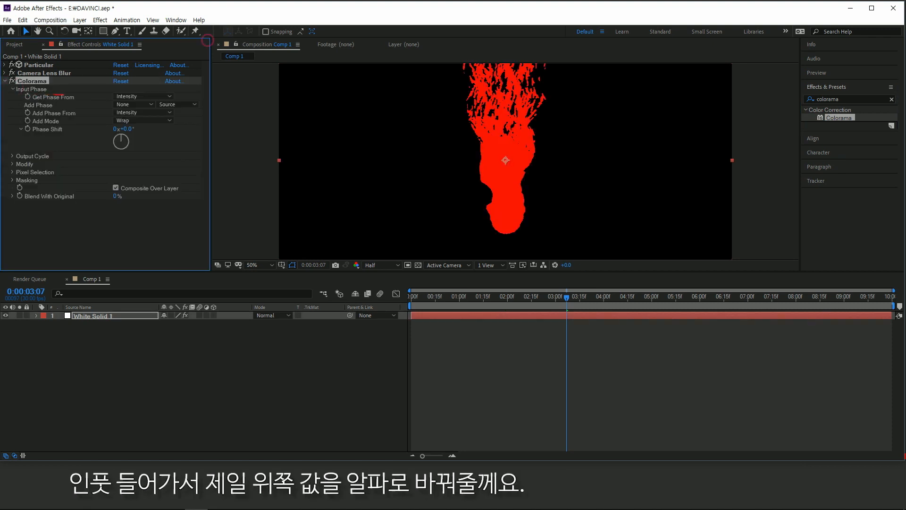
left_click(141, 96)
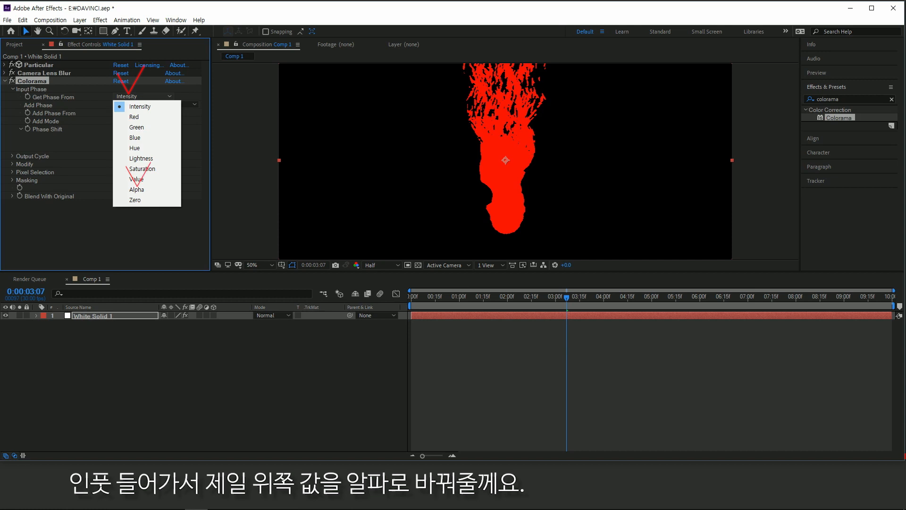
left_click(137, 189)
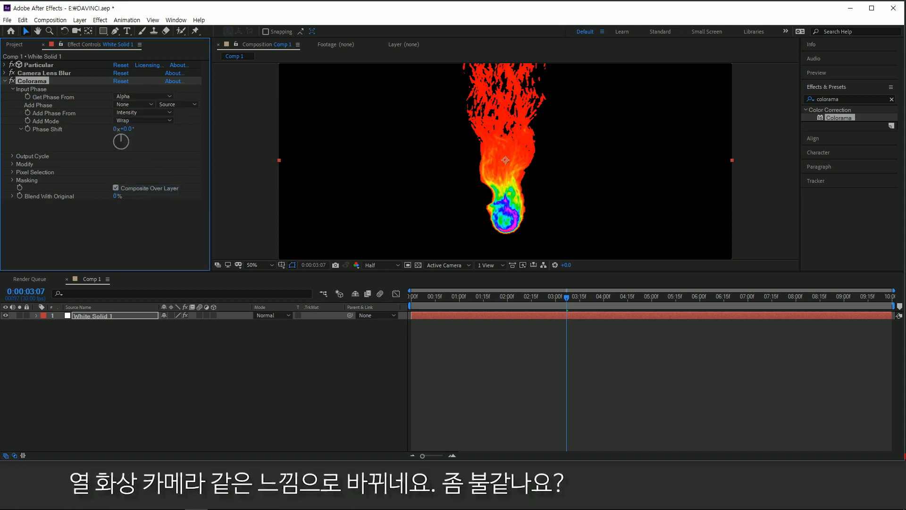
key("space")
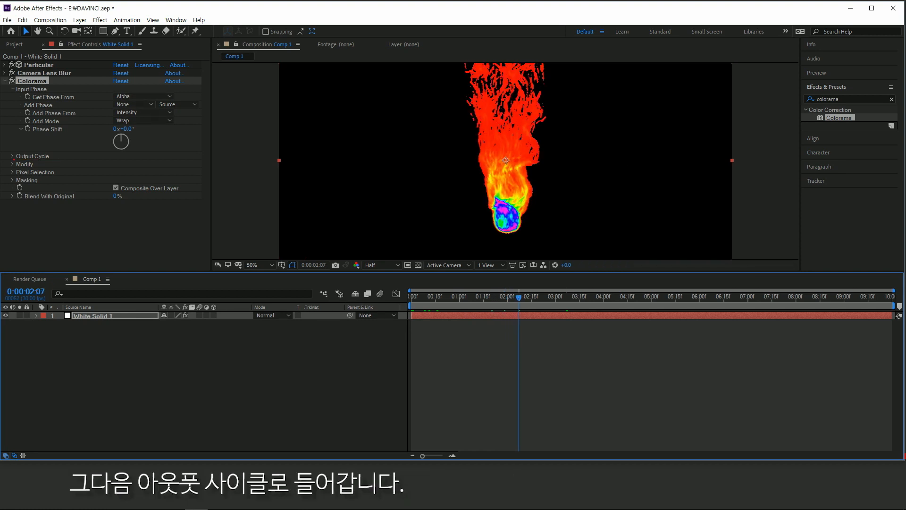
- Choose the Fire preset palette in Colorama's Output Cycle and preview the fireball from the start
left_click(57, 155)
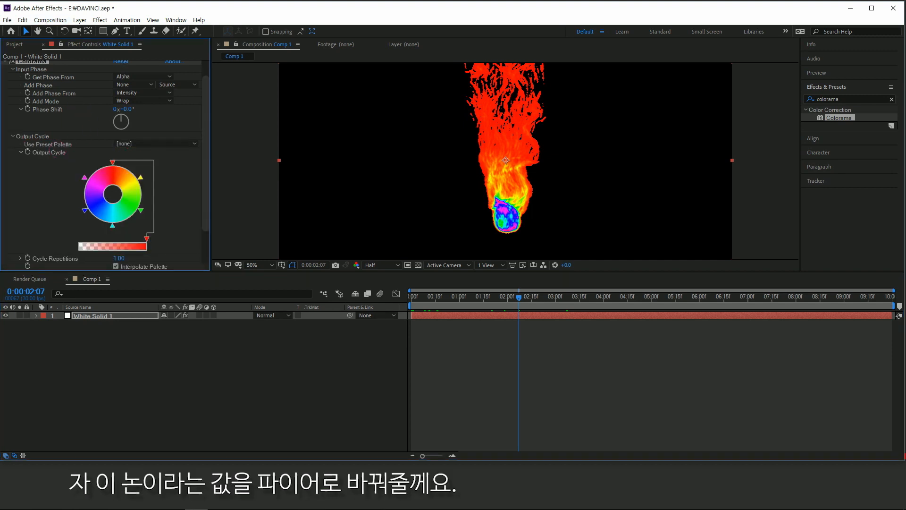
scroll(146, 142, "down", 1)
left_click(146, 122)
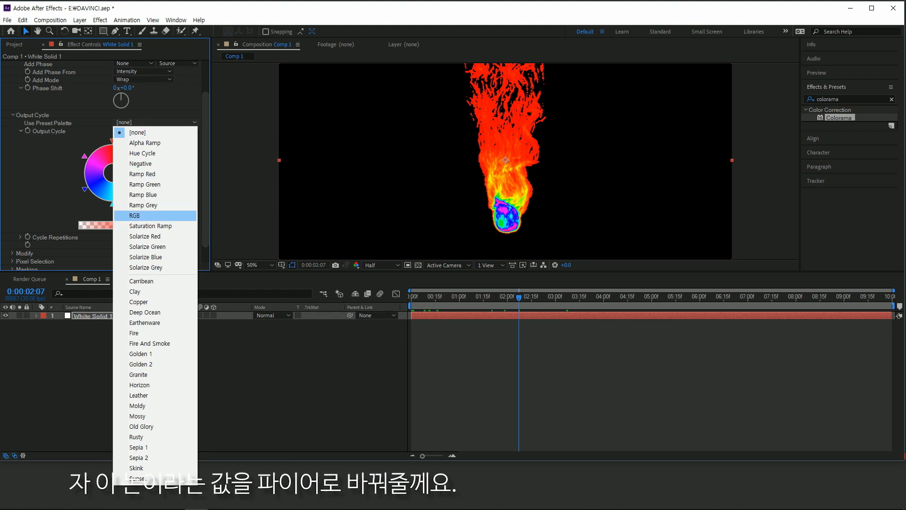
left_click(134, 332)
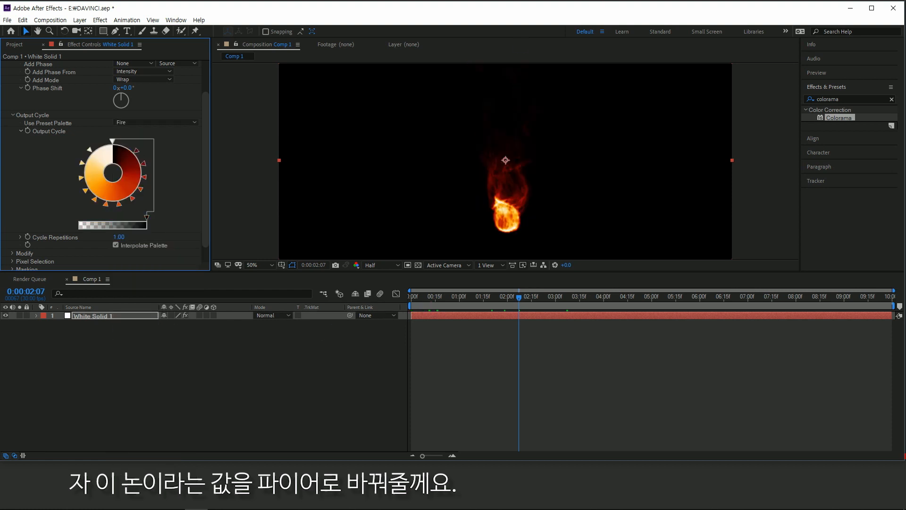
key("space")
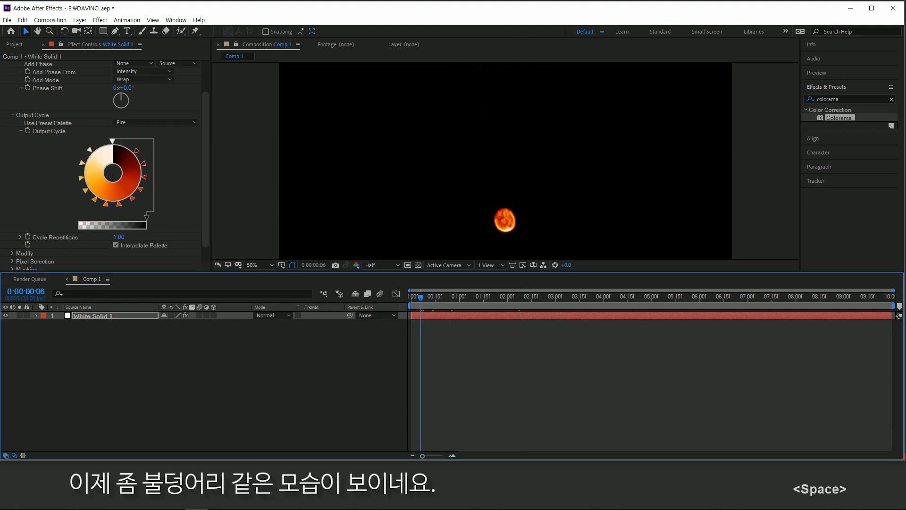
key("space")
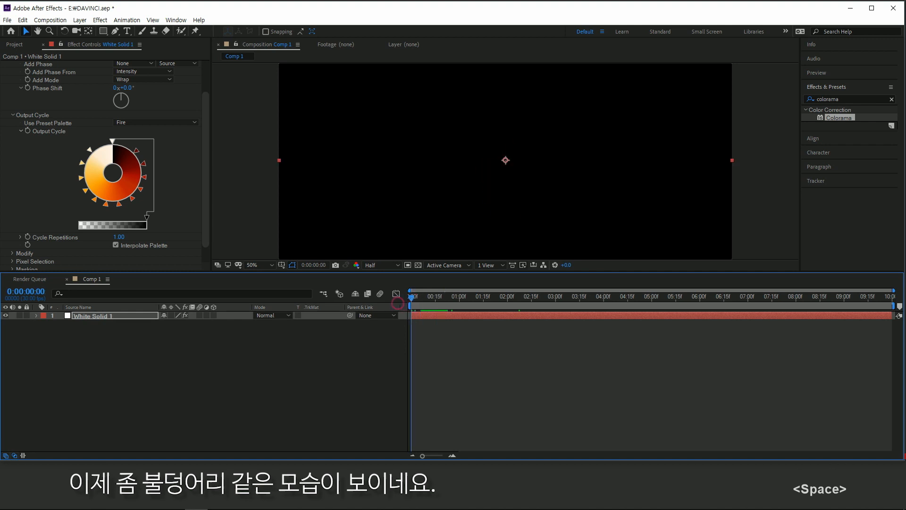
key("space")
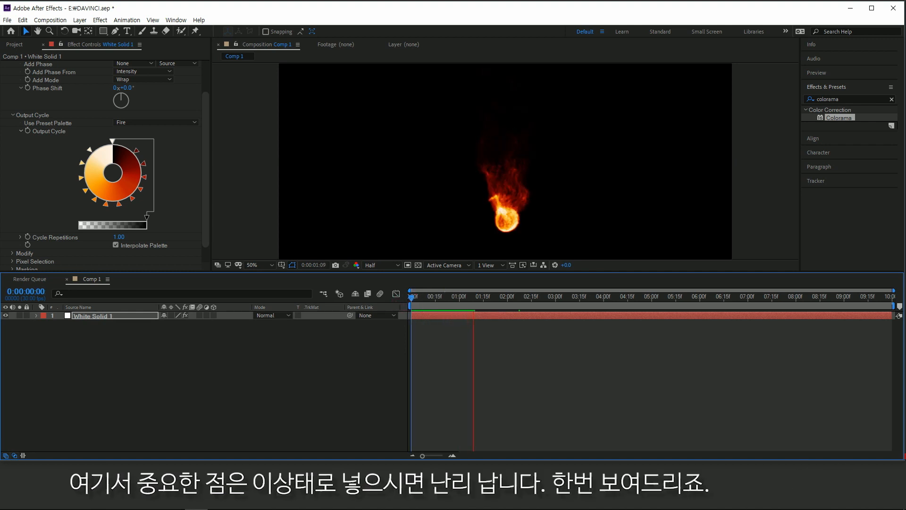
key("space")
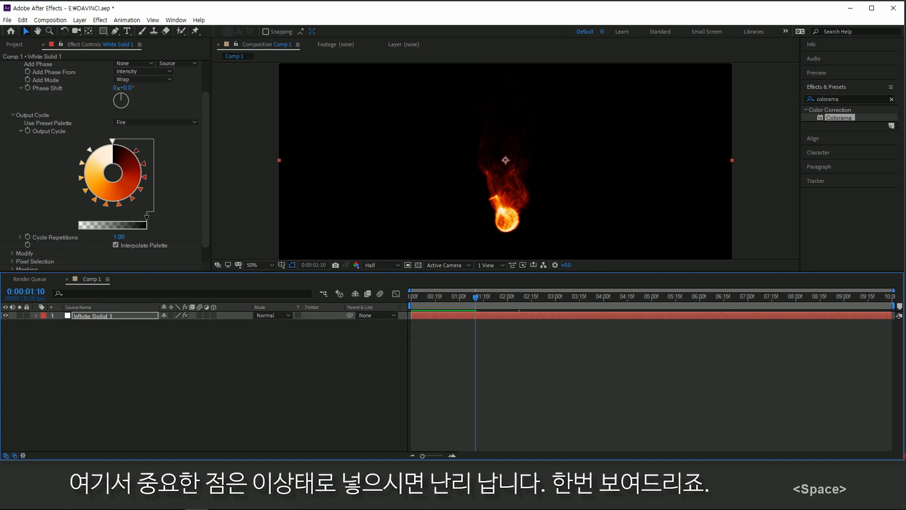
- Place one.mov beneath the white solid to check the fireball against footage, and delete that layer again
left_click(16, 44)
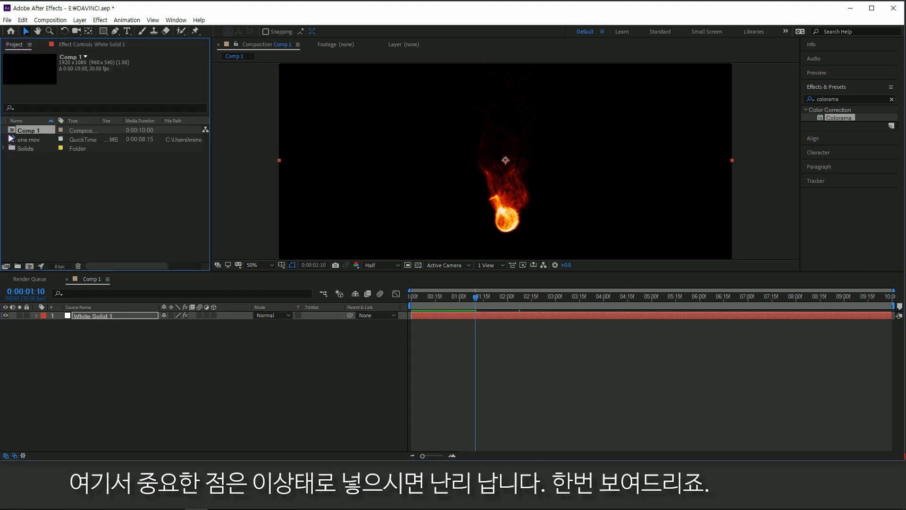
left_click_drag(11, 139, 67, 323)
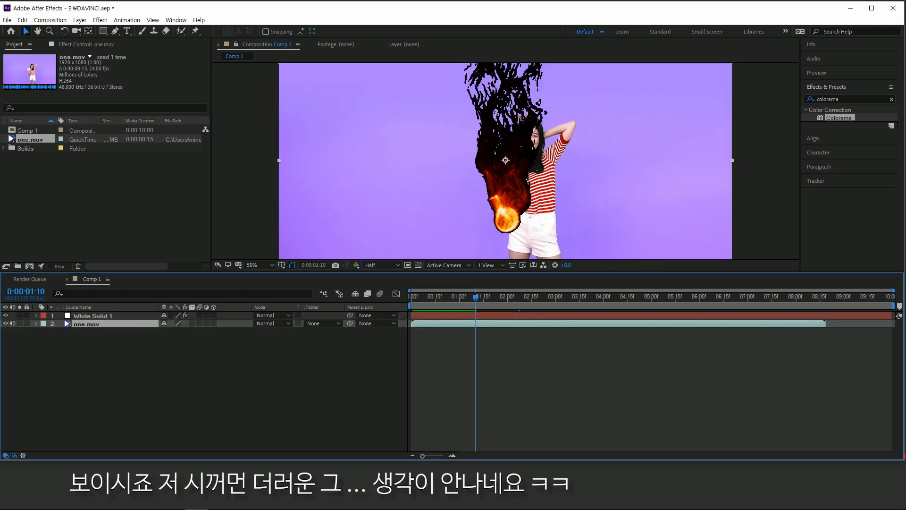
key("space")
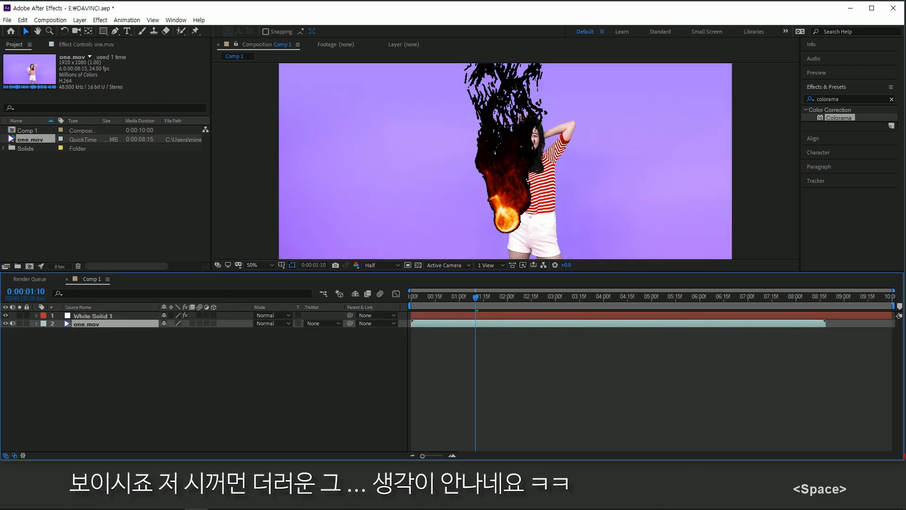
key("space")
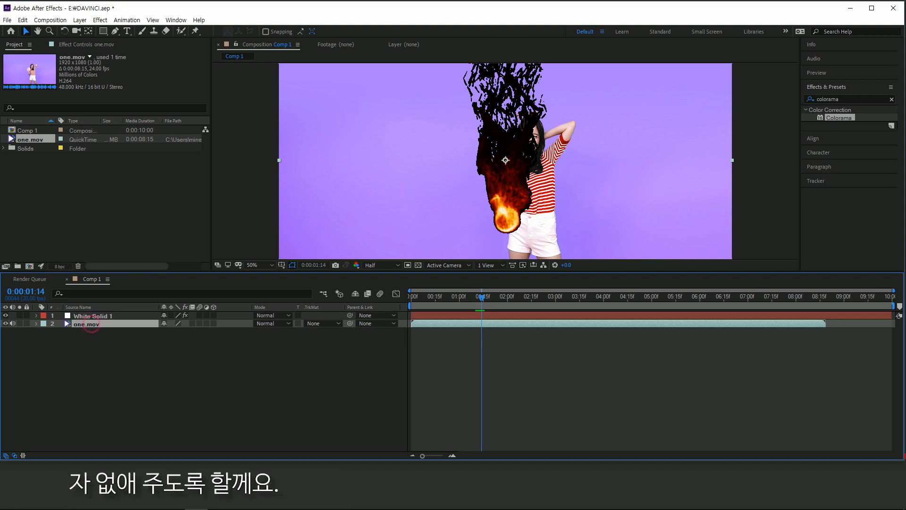
key("BackSpace")
- Make the black colour stop of Colorama's Output Cycle on the white solid fully transparent
left_click(175, 315)
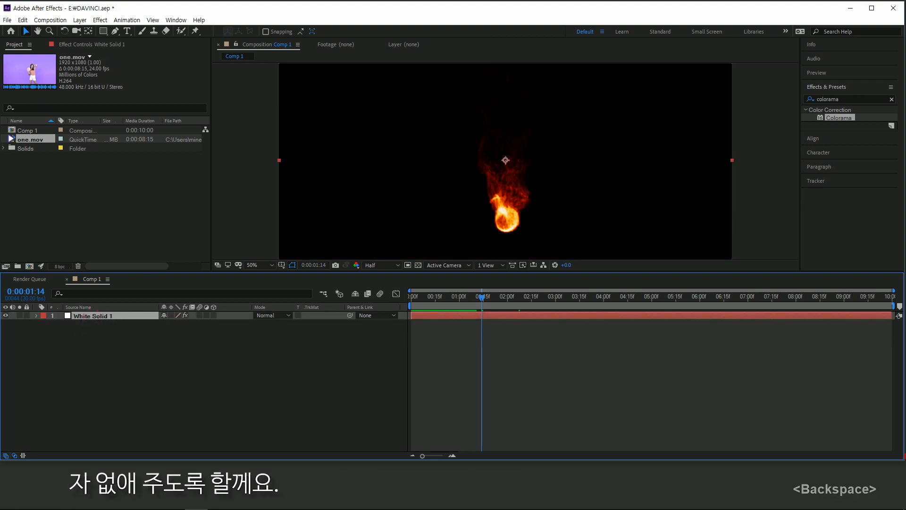
key("F3")
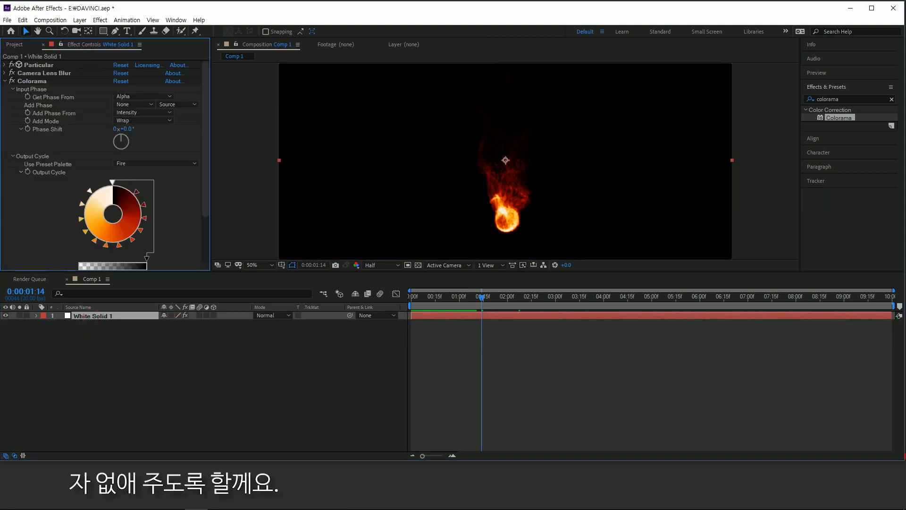
scroll(104, 166, "down", 3)
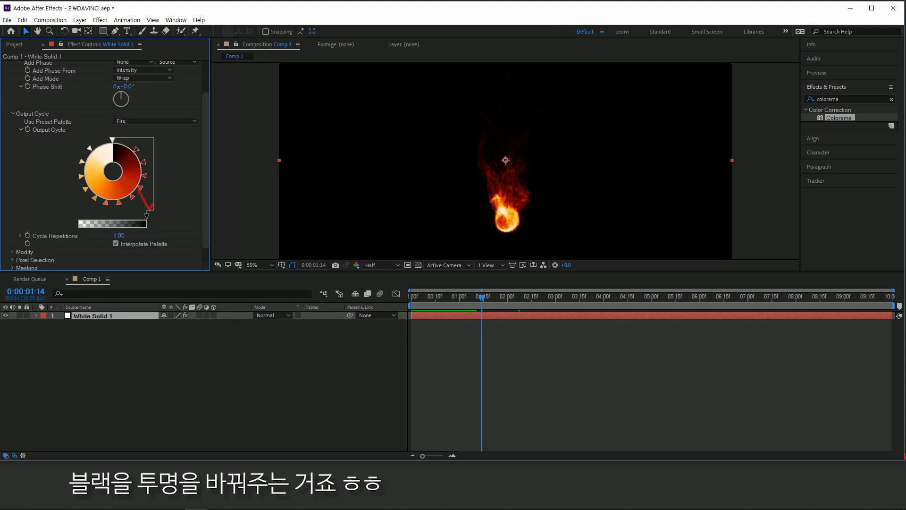
left_click_drag(147, 214, 79, 214)
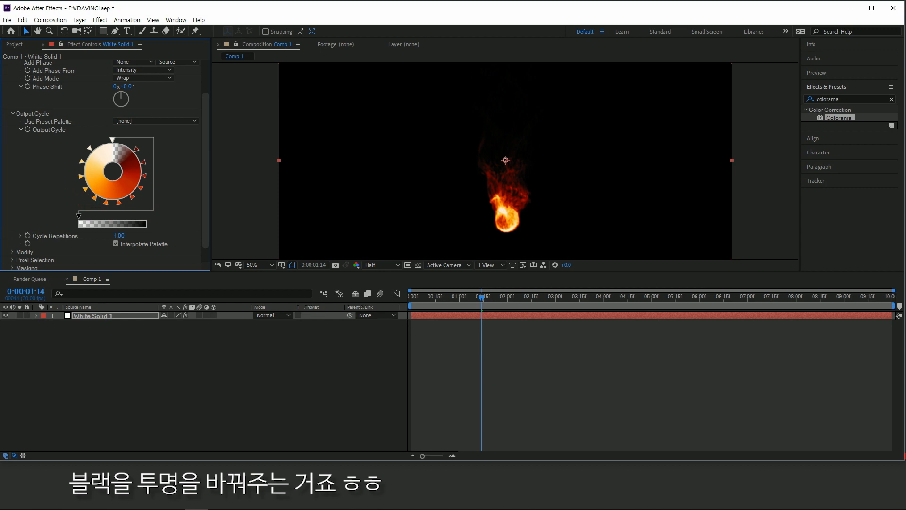
- Recheck the fireball's transparency over one.mov, remove the footage layer and preview the fireball alone
left_click(14, 44)
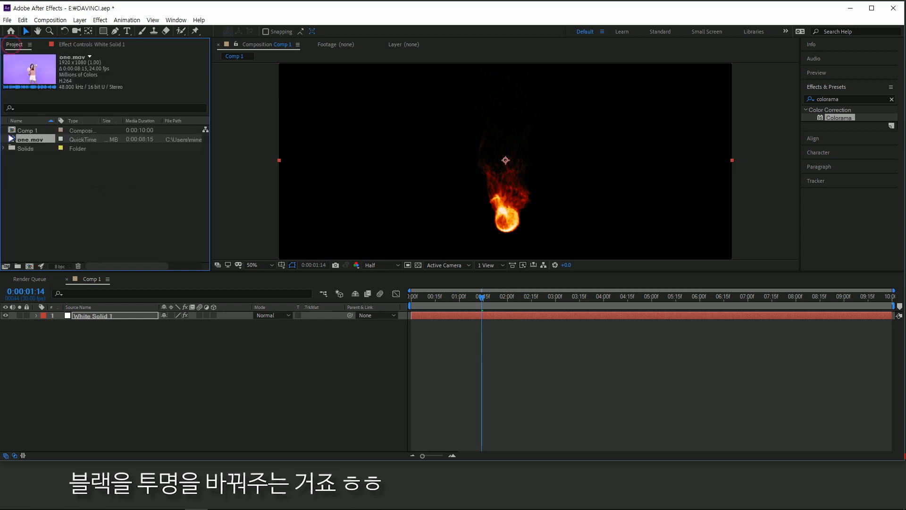
left_click_drag(11, 138, 66, 324)
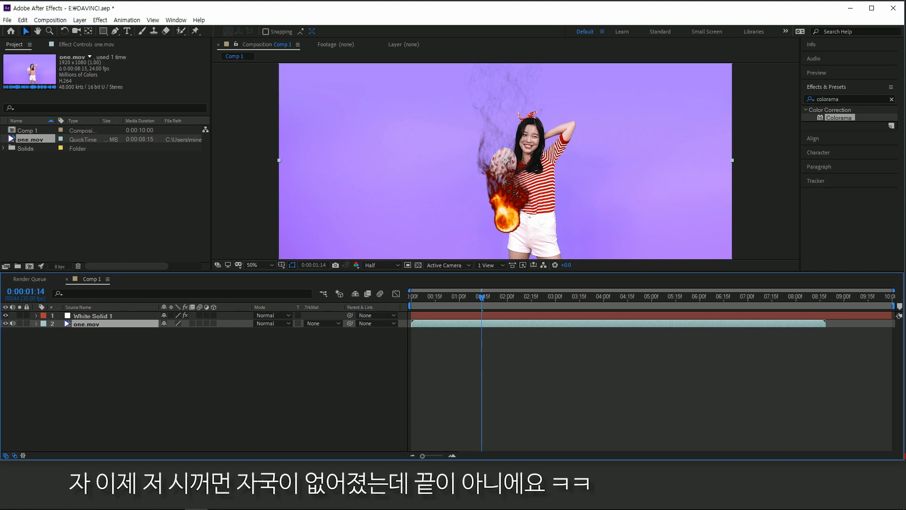
key("BackSpace")
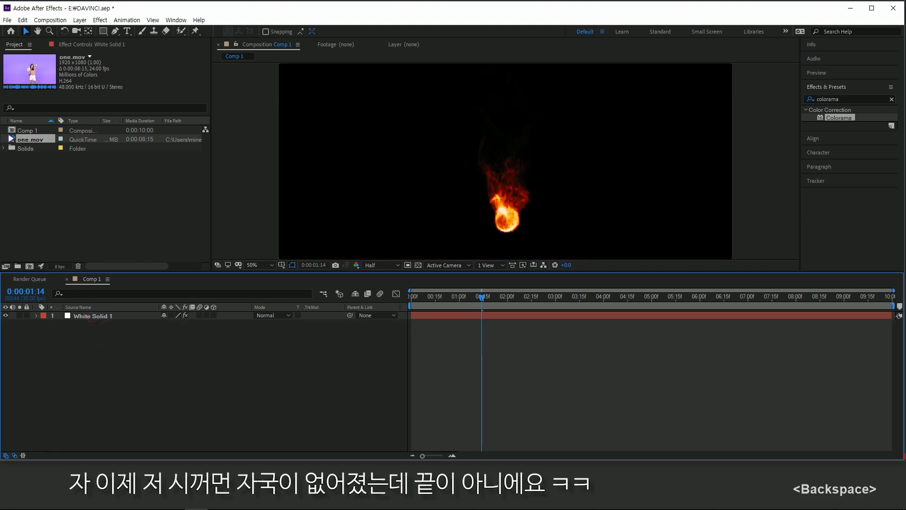
key("space")
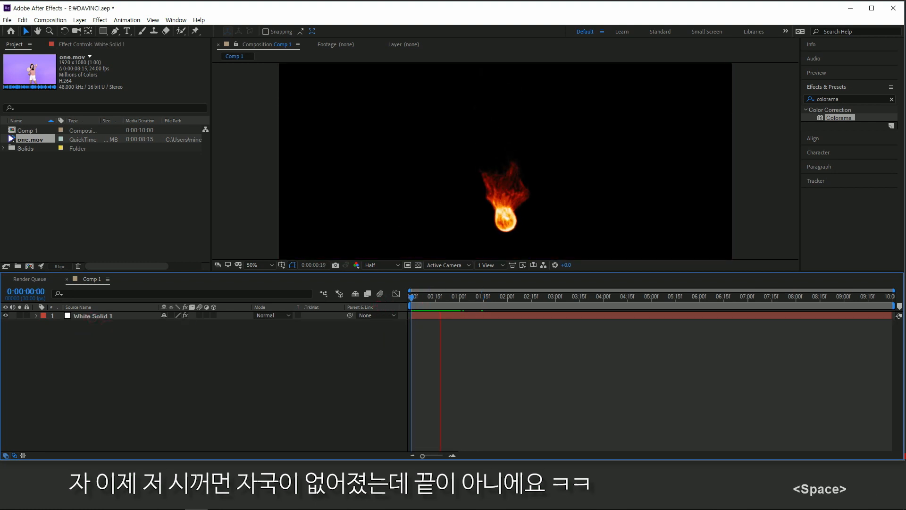
key("space")
- Add a second particle system to Particular on the white solid and set its Particles/sec to 50
left_click(71, 44)
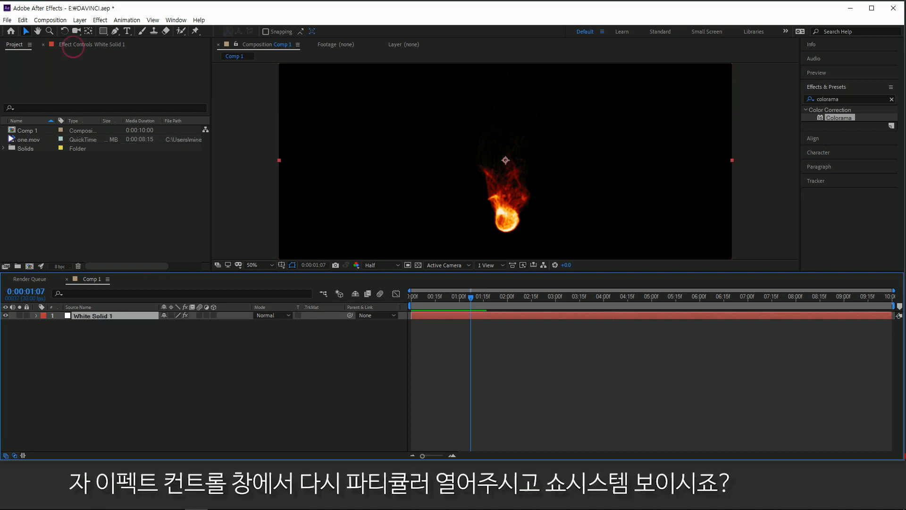
left_click(5, 64)
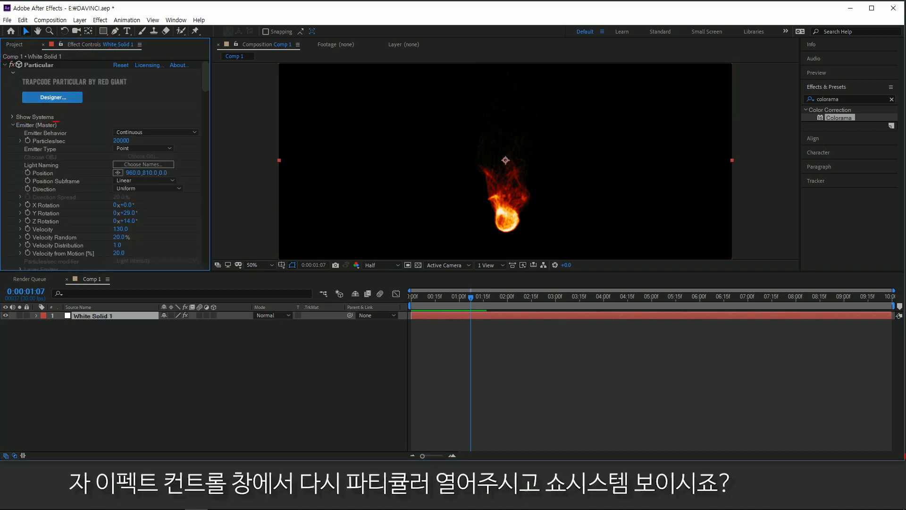
left_click(12, 116)
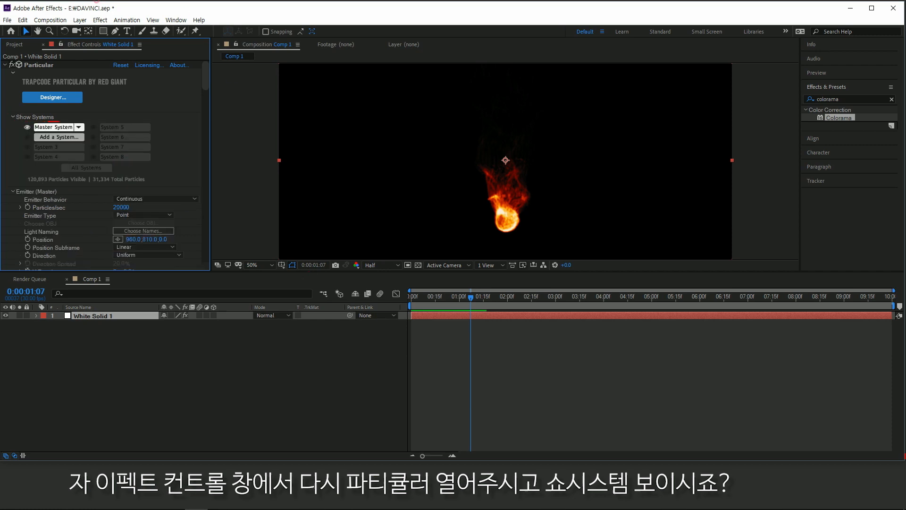
left_click_drag(36, 147, 78, 145)
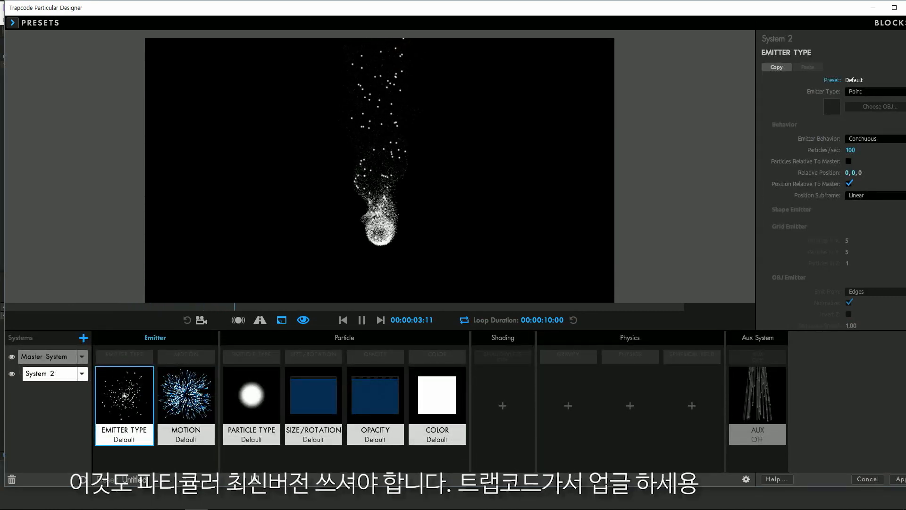
left_click(849, 150)
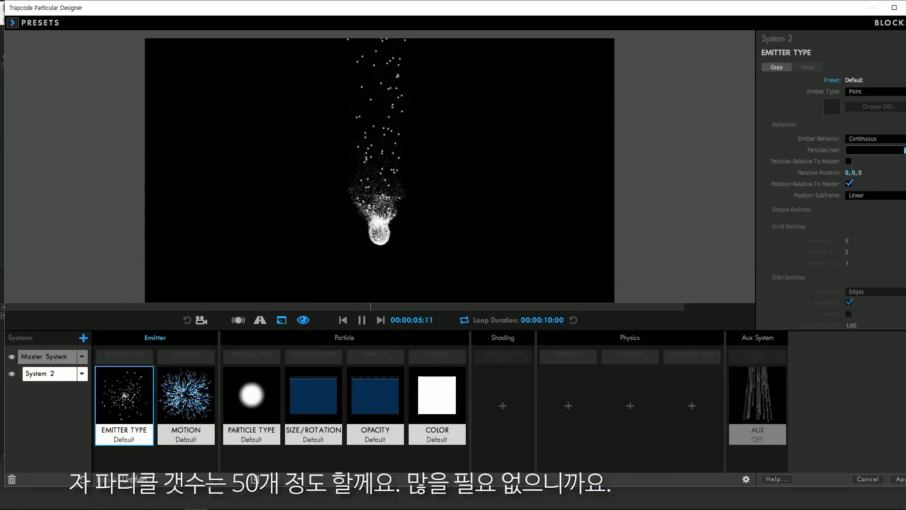
type("50")
key("Return")
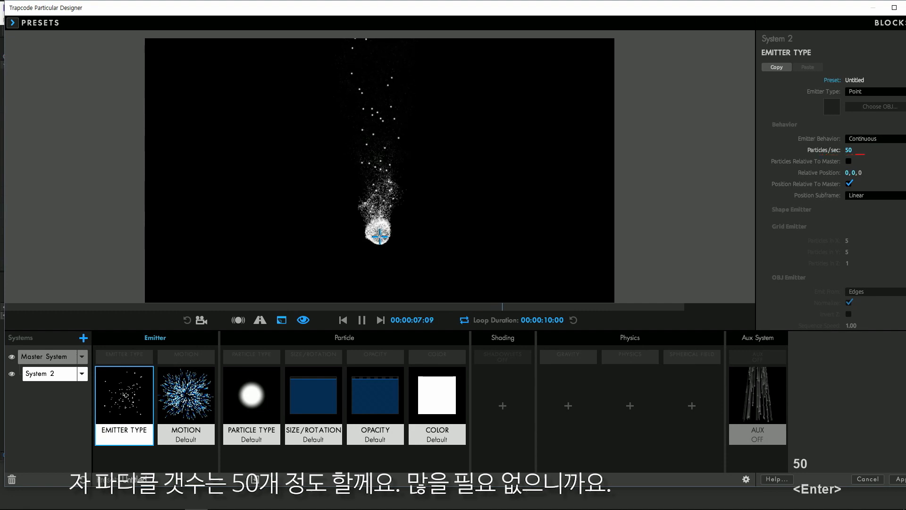
- Change System 2's particle type to Glow Sphere (No DOF), apply the design and preview the fireball with its sparks
left_click_drag(450, 15, 419, 17)
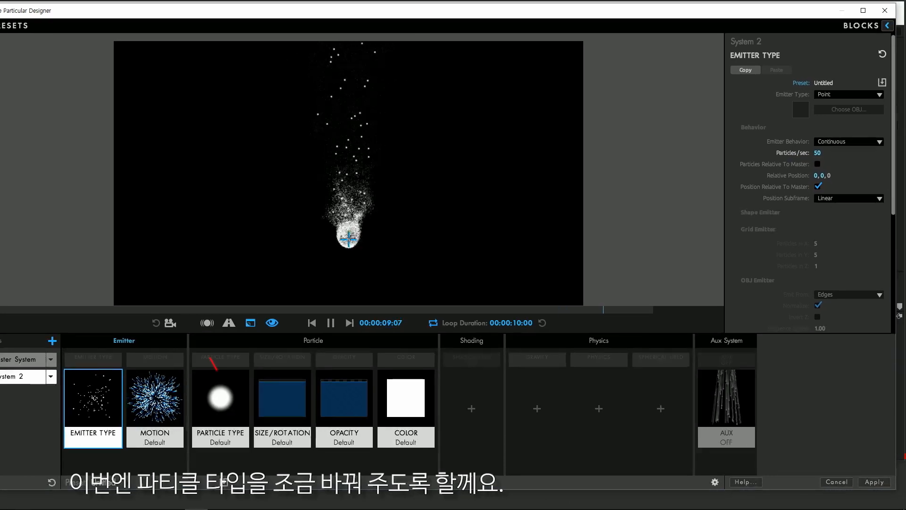
left_click(238, 396)
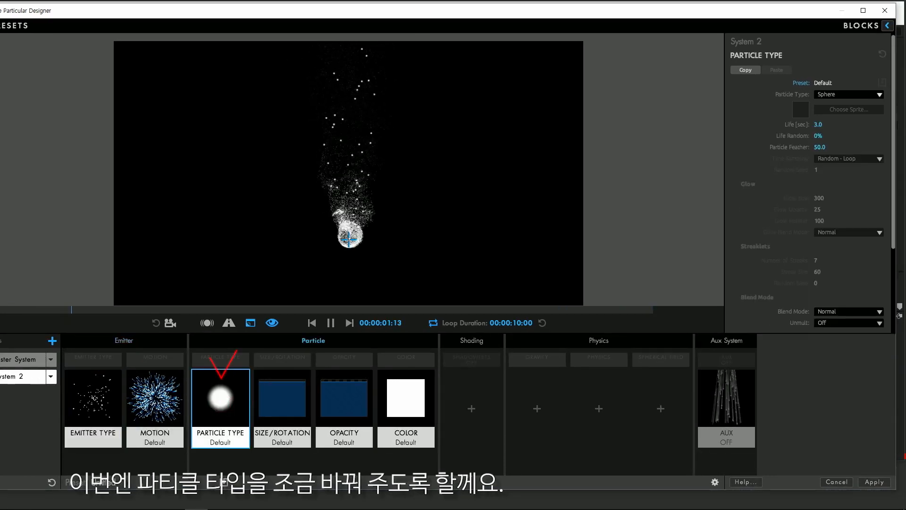
left_click(852, 94)
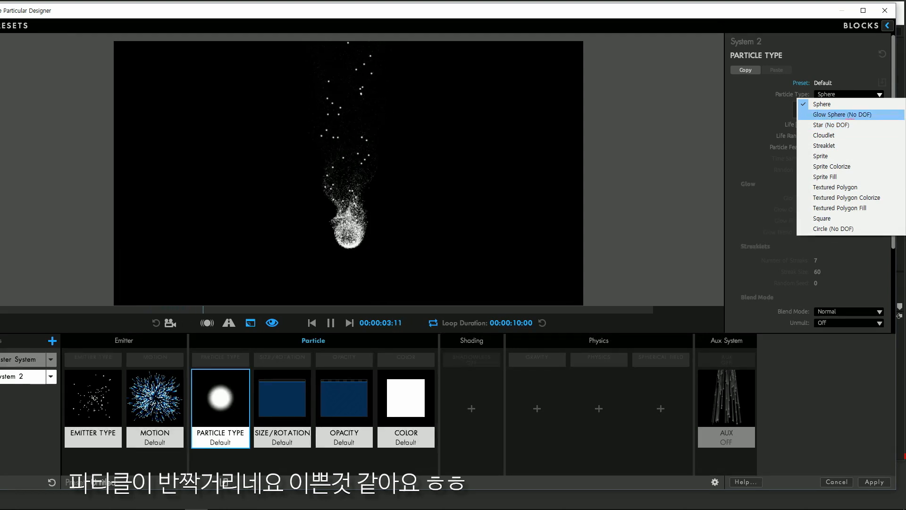
left_click(842, 115)
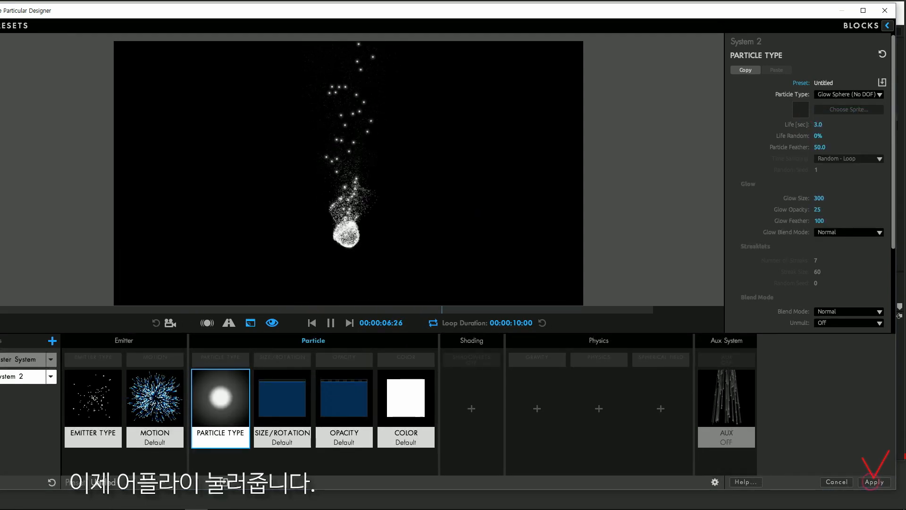
left_click(874, 481)
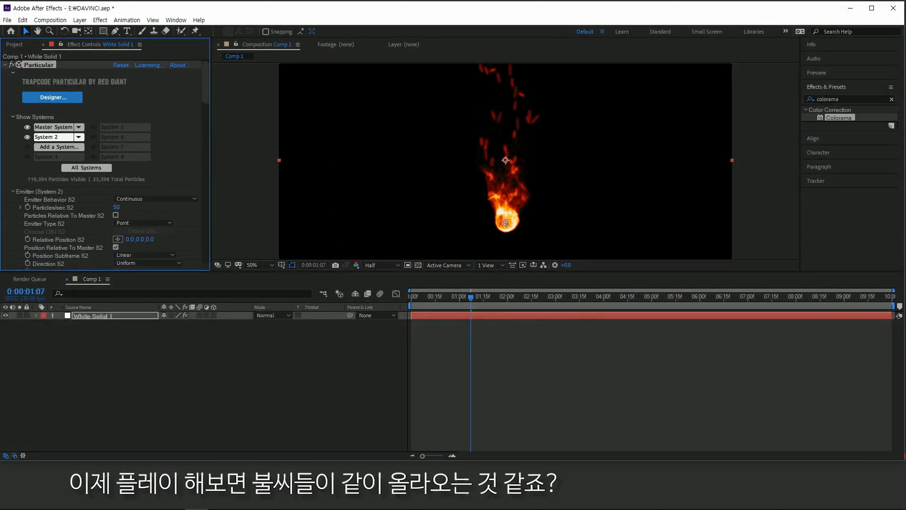
left_click(401, 306)
key("space")
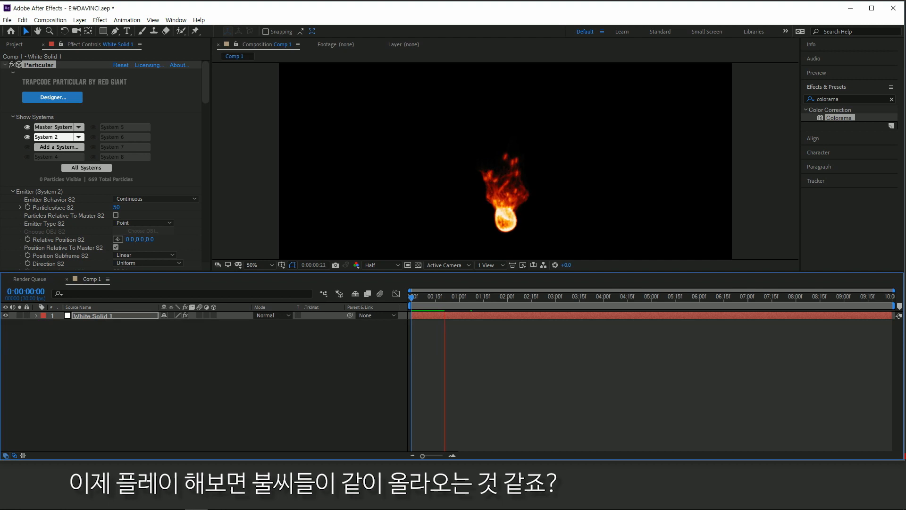
key("space")
- Set the particle Life of System 2 to 1 second
scroll(104, 165, "down", 8)
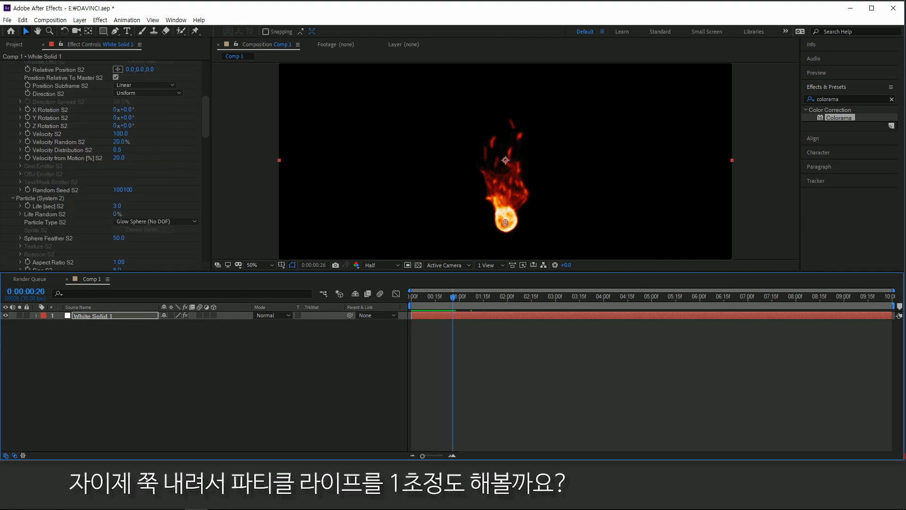
scroll(104, 166, "down", 2)
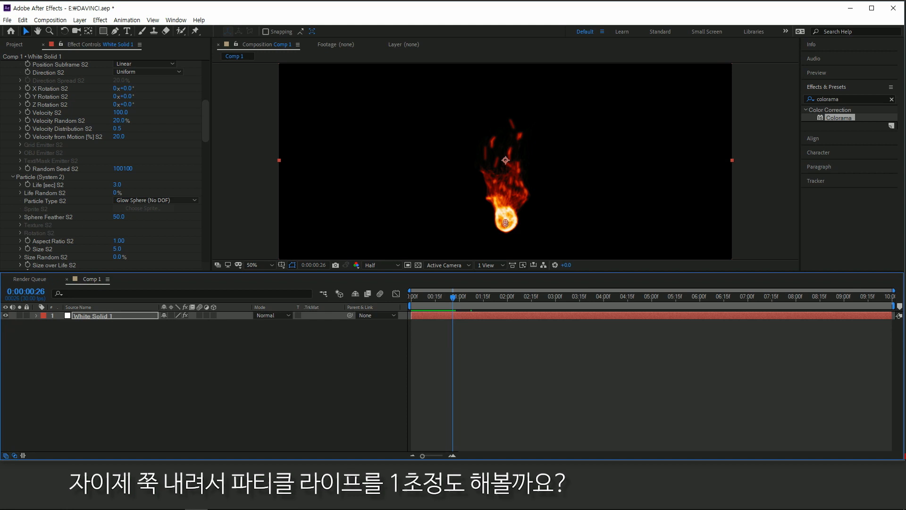
left_click(117, 184)
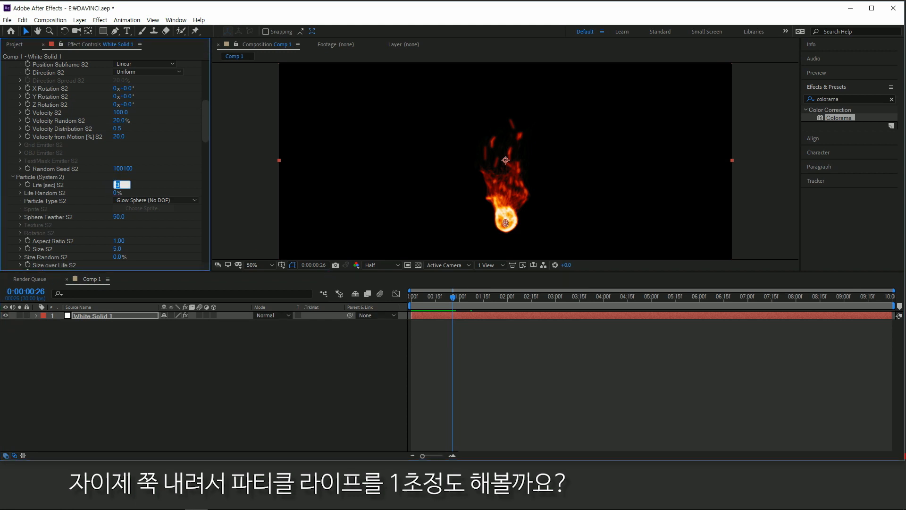
type("1")
key("Return")
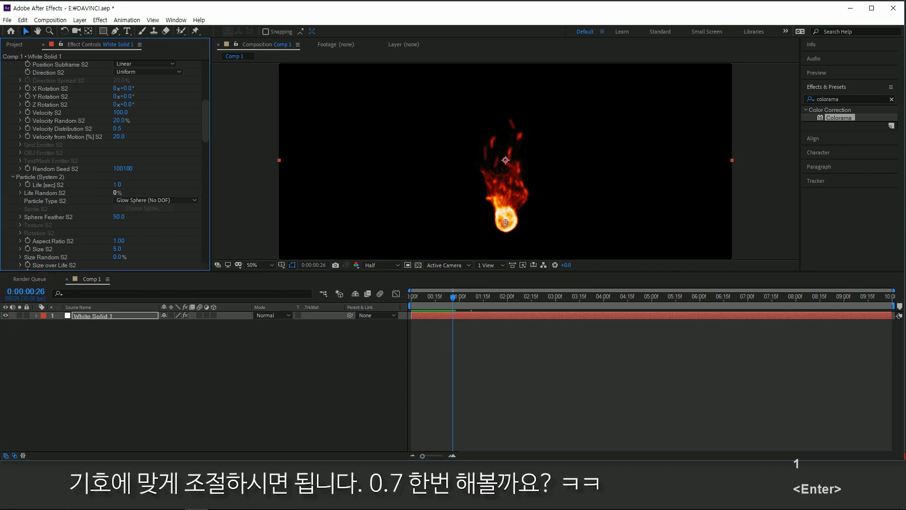
- Try a particle Life of 0.7 seconds for System 2 and preview the sparks
left_click(118, 184)
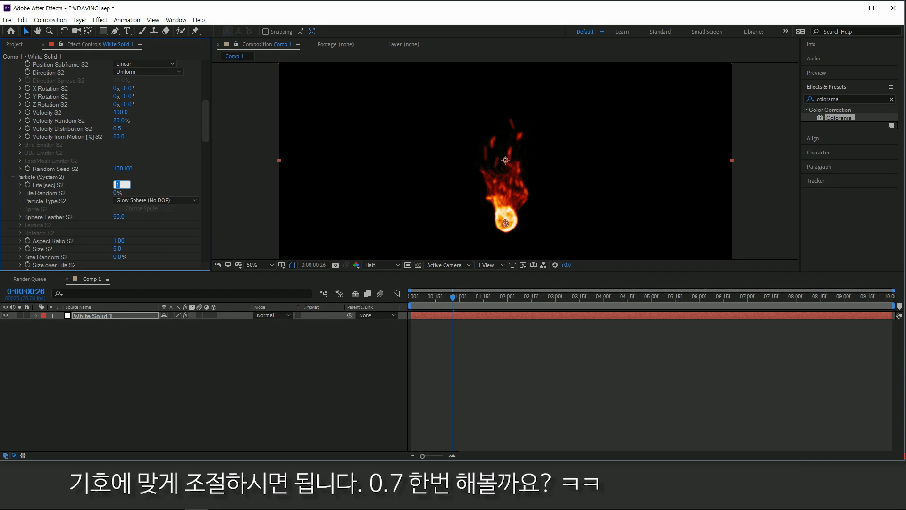
type("0.7")
key("Return")
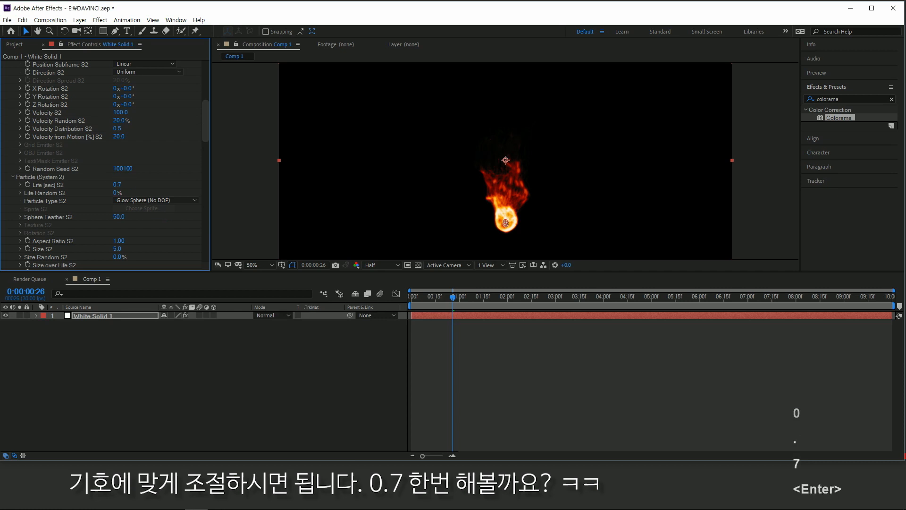
key("space")
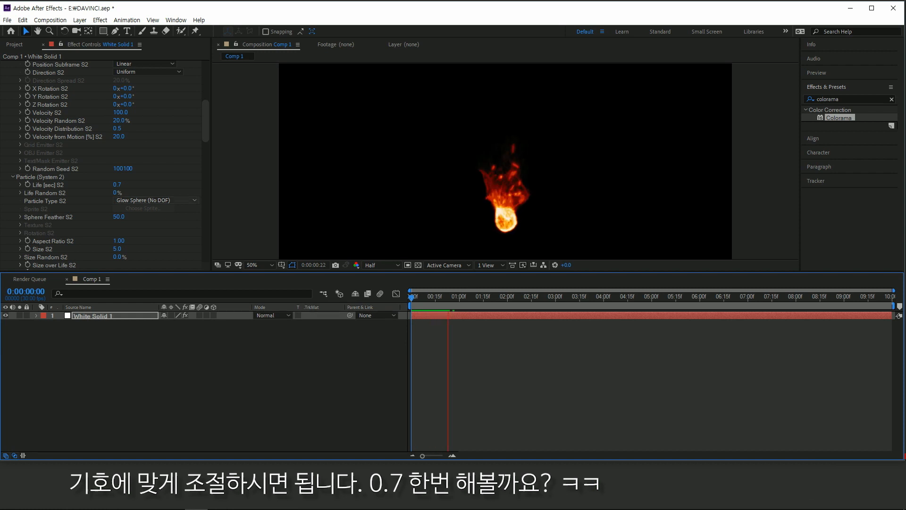
key("space")
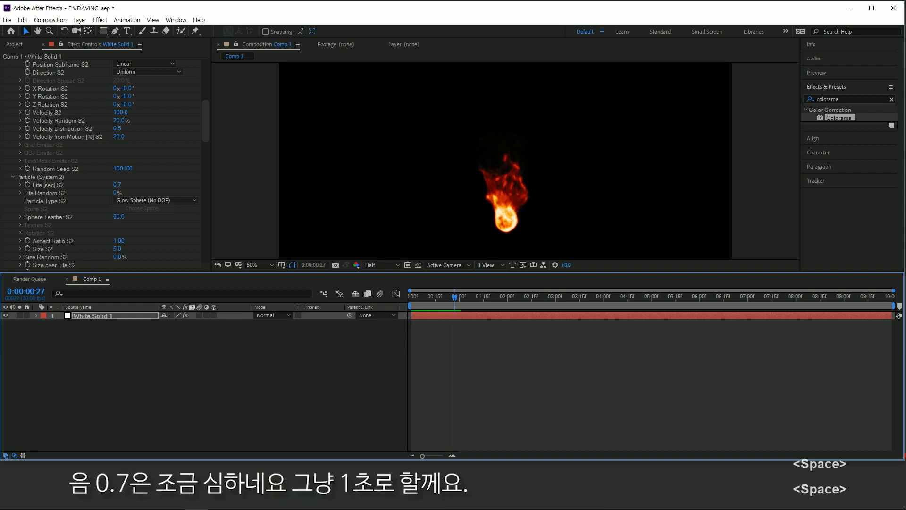
- Return System 2's particle Life to 1 second and preview the fireball again
left_click(118, 185)
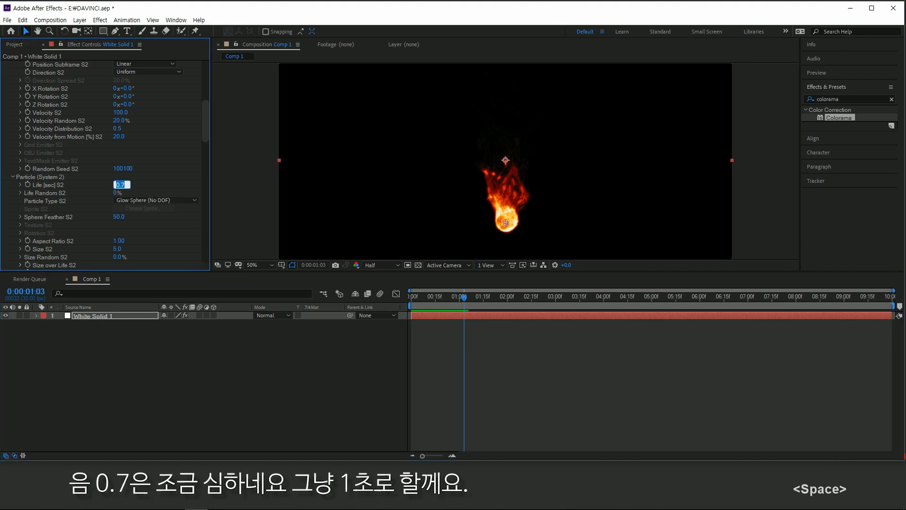
type("1")
key("Return")
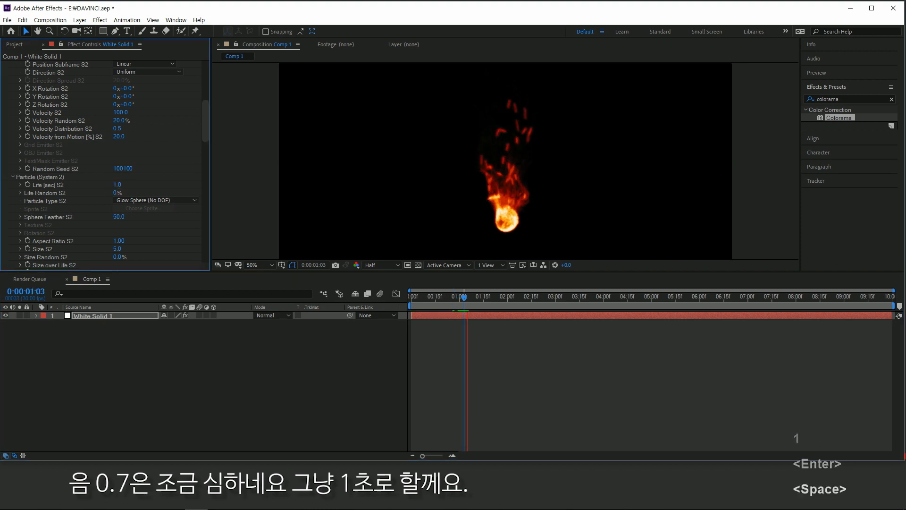
key("space")
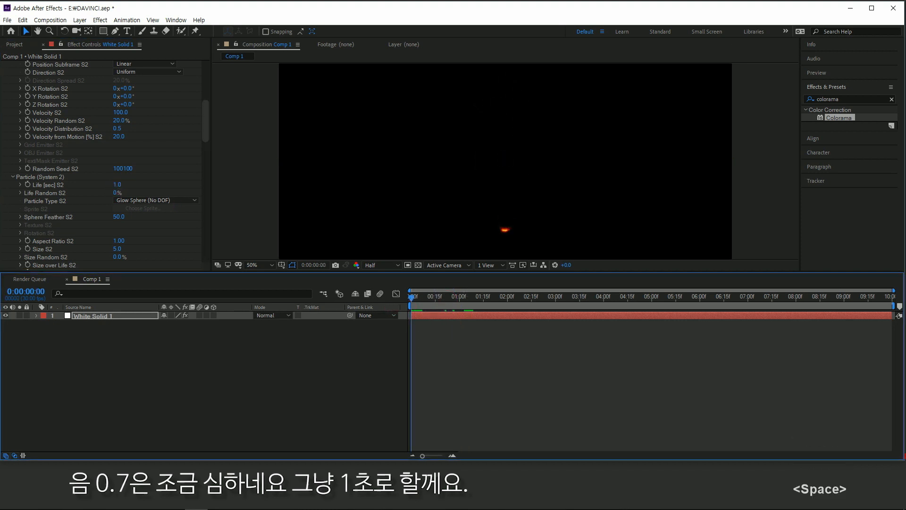
- Set the particle Size of System 2 to 1 for tiny sparks and preview the result
scroll(104, 165, "down", 1)
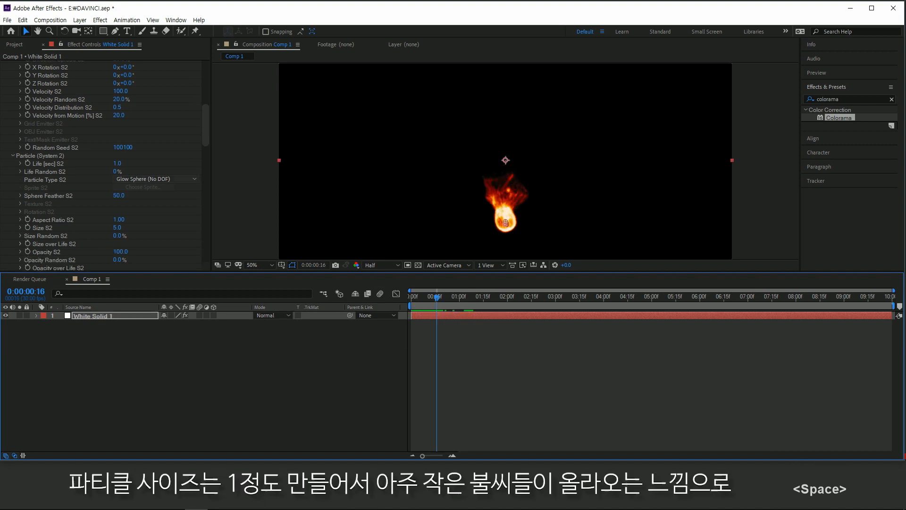
scroll(104, 166, "down", 1)
left_click(117, 207)
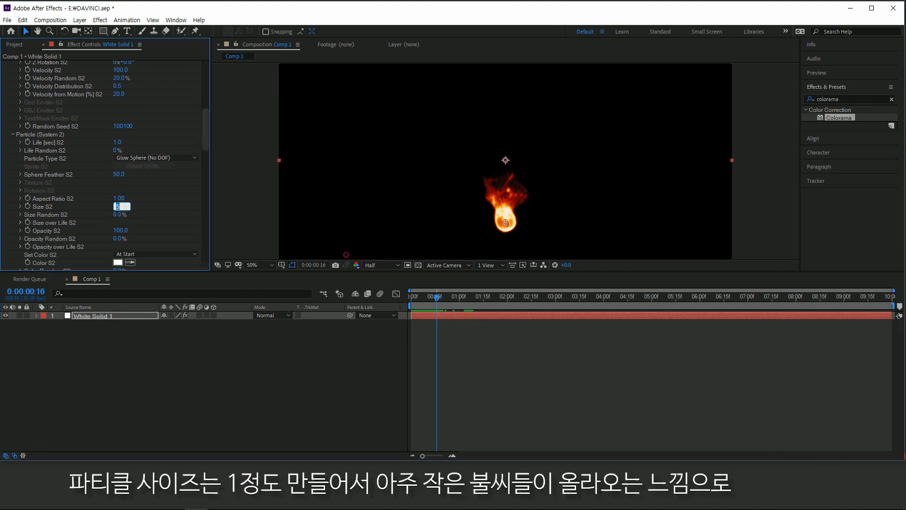
key("Return")
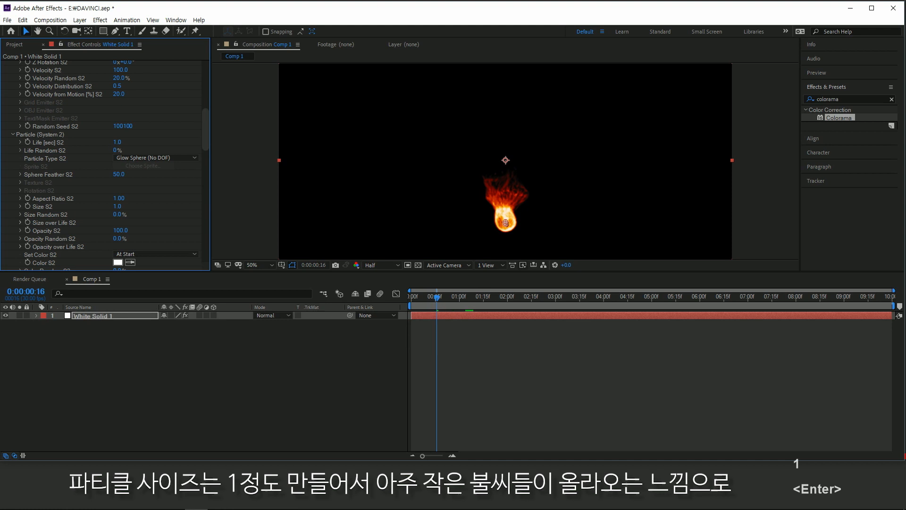
key("space")
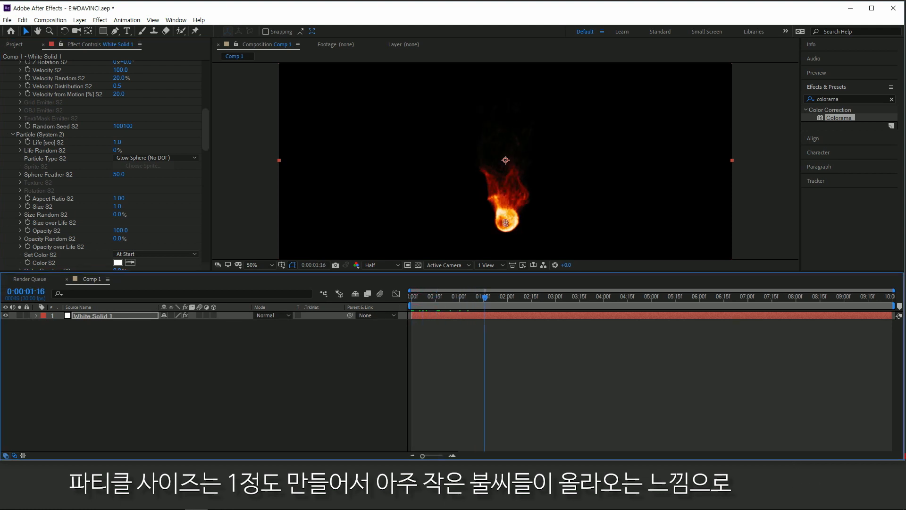
key("space")
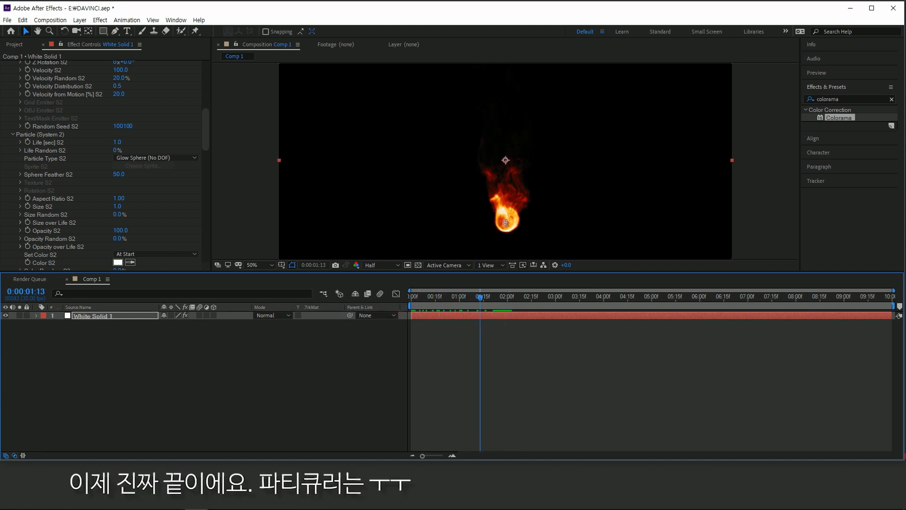
- Collapse the Particular and Colorama settings in the white solid's effect list
left_click(105, 340)
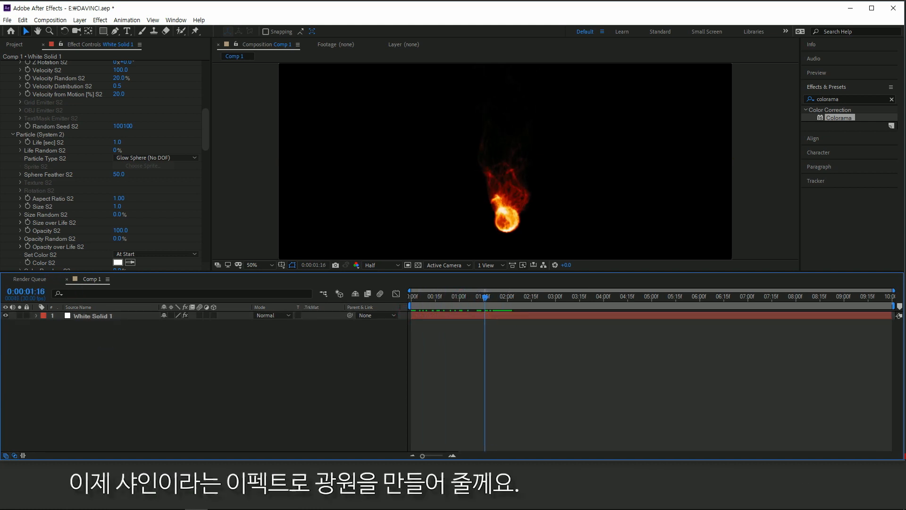
left_click(81, 46)
scroll(104, 165, "up", 15)
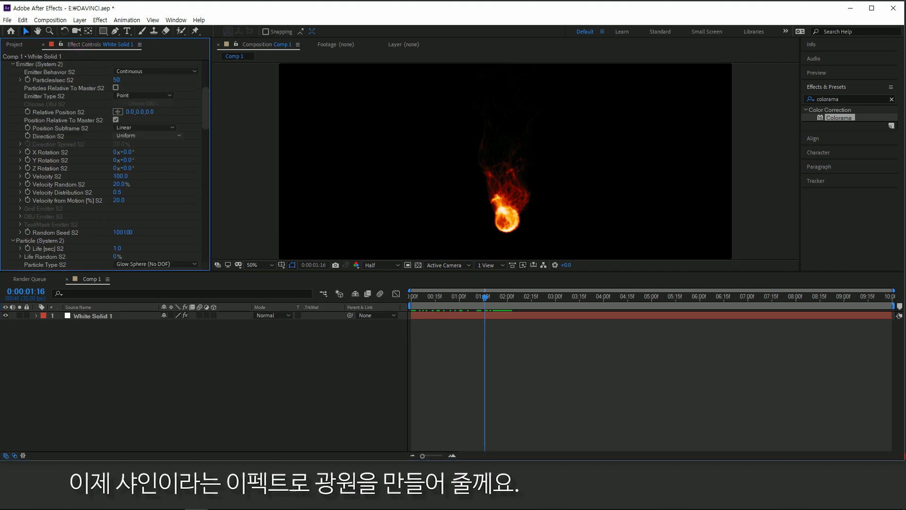
left_click_drag(839, 117, 39, 87)
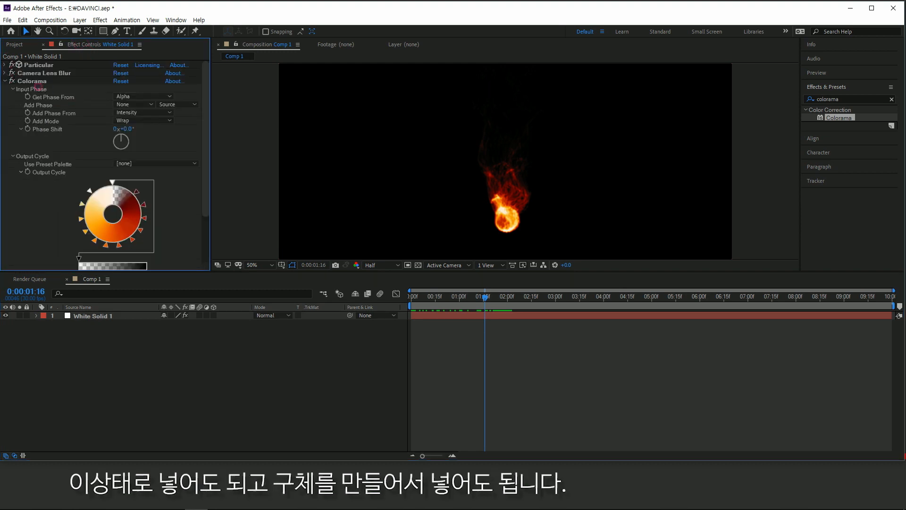
left_click(5, 81)
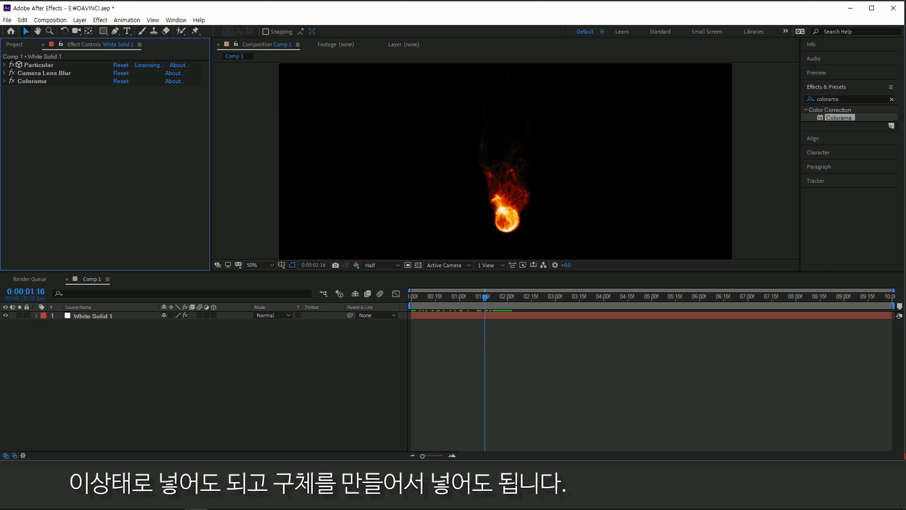
- Apply the Trapcode Shine effect to the white solid and move its Source Point to the fireball's centre at about 964, 800
left_click(643, 105)
type("sg")
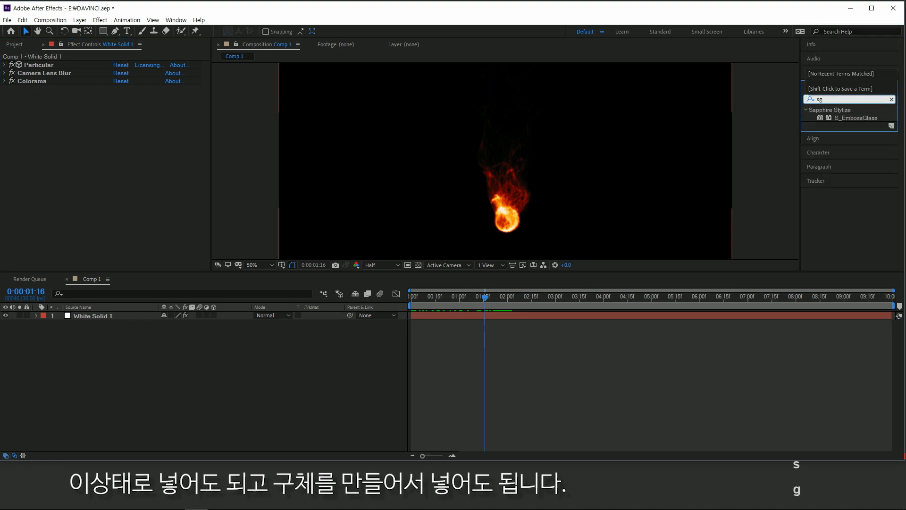
key("BackSpace")
type("hi")
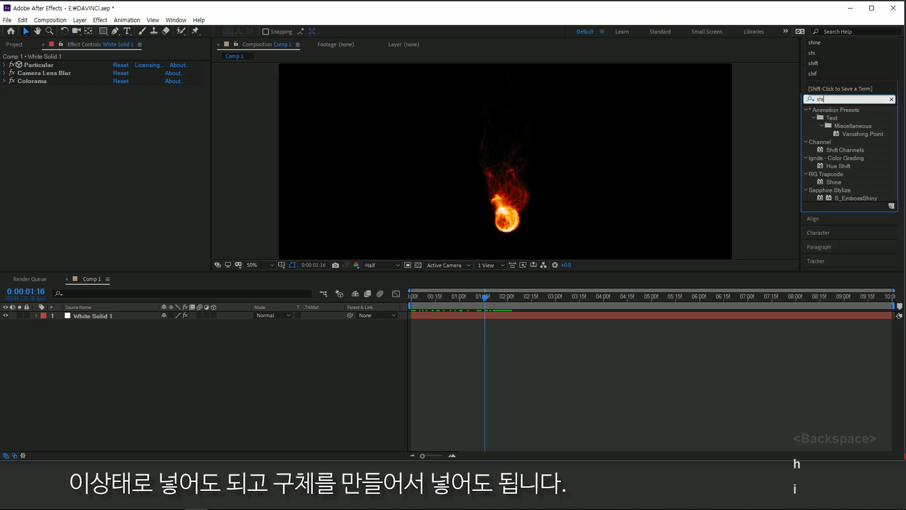
left_click(833, 182)
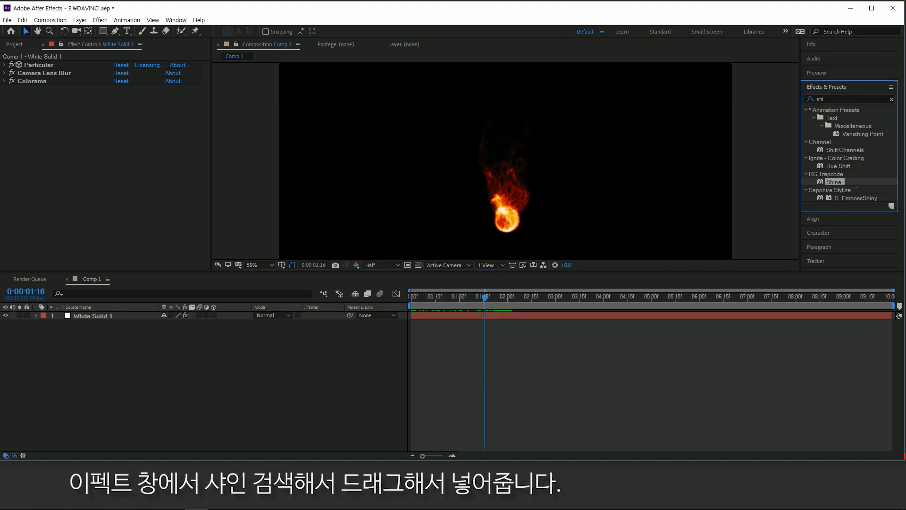
left_click_drag(833, 181, 506, 179)
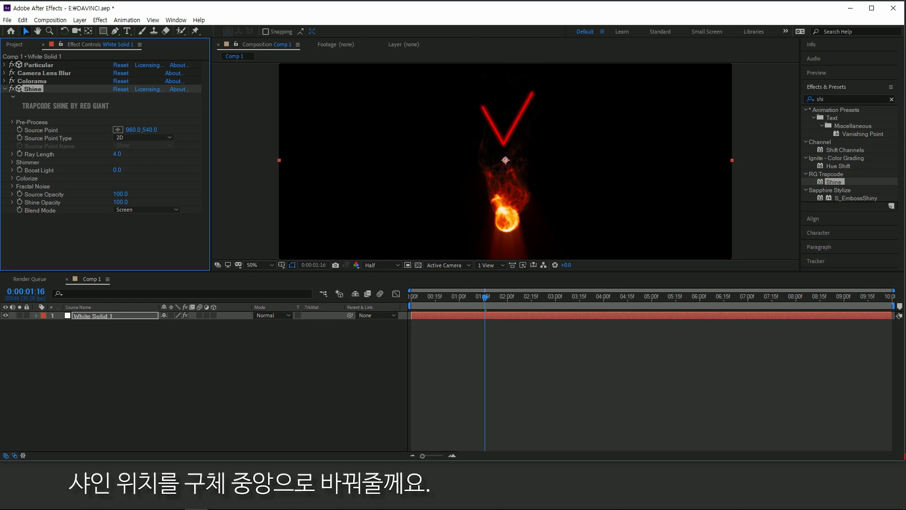
left_click_drag(505, 160, 506, 221)
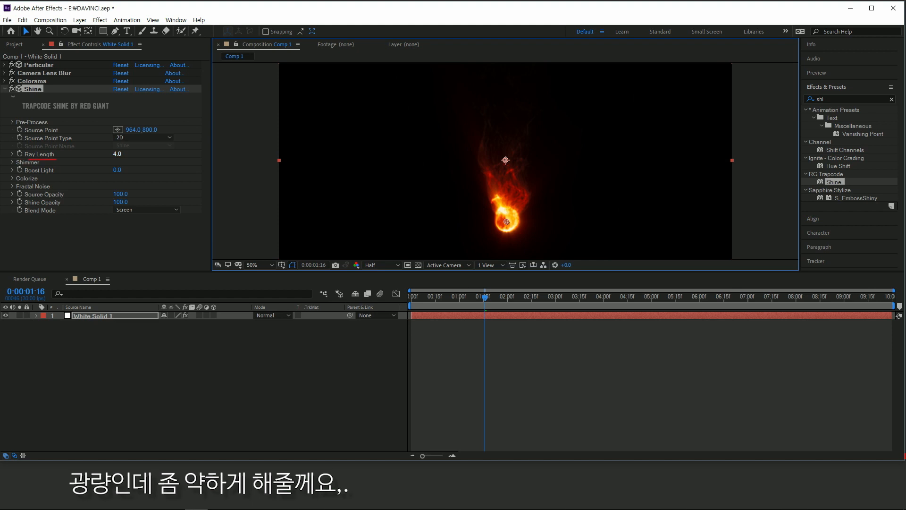
- Set Shine's Ray Length to 2.3 and Boost Light to 1.8, and preview the fireball
left_click_drag(116, 154, 133, 154)
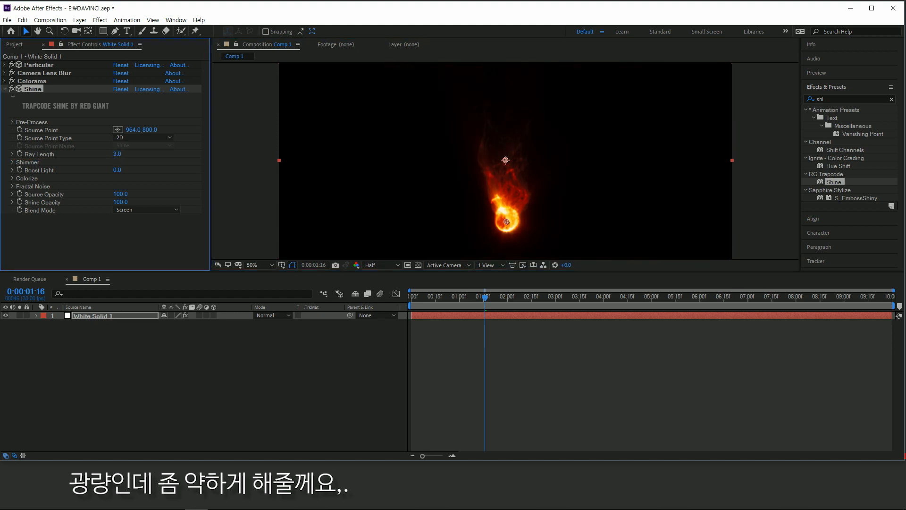
left_click_drag(116, 154, 113, 154)
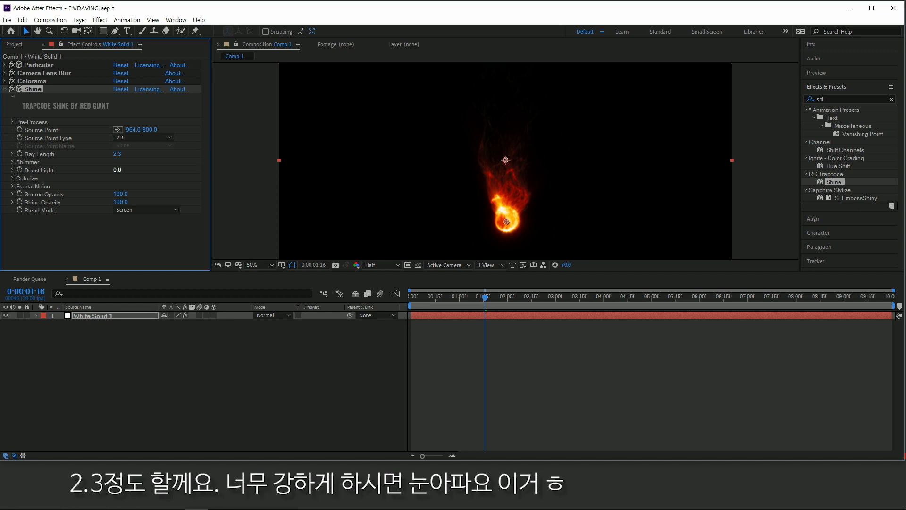
left_click_drag(118, 170, 129, 170)
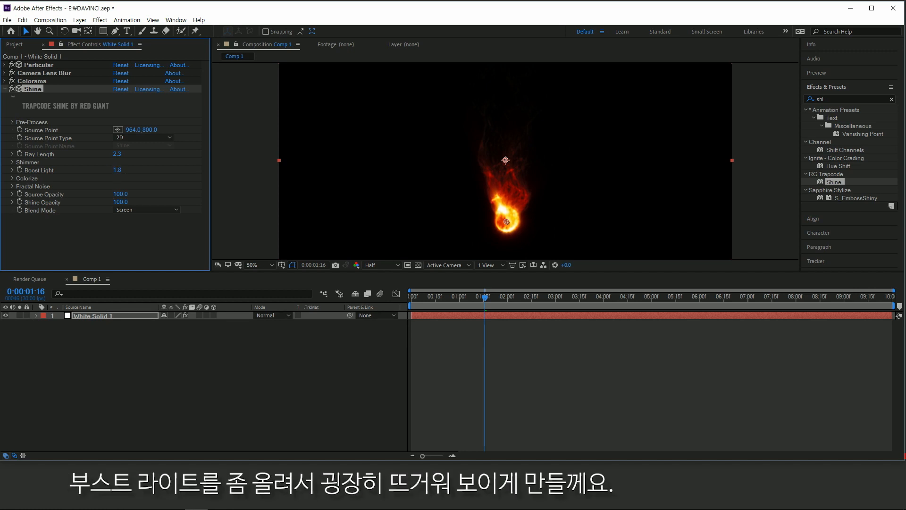
key("space")
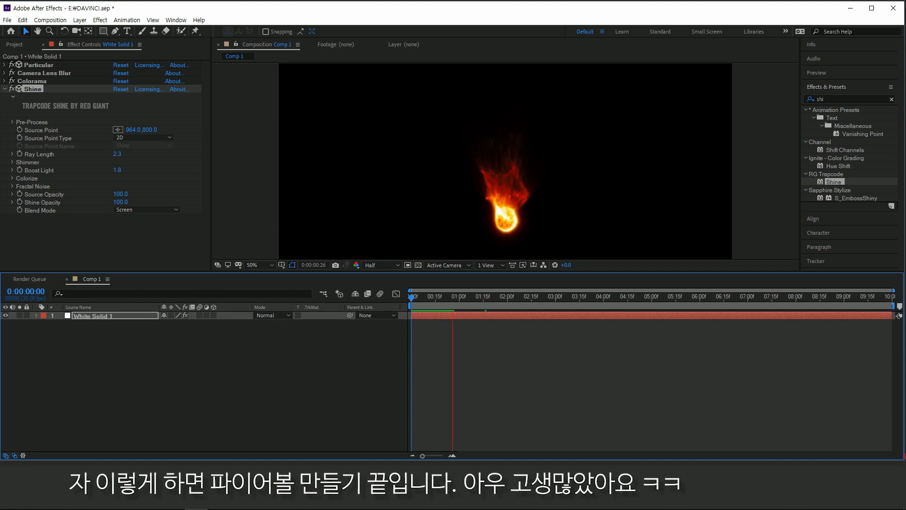
key("space")
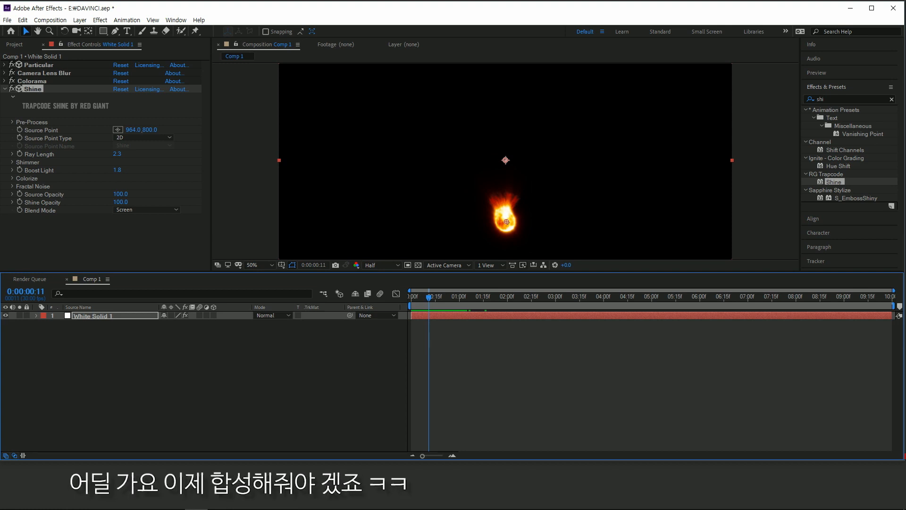
- Collapse the Shine settings and add the one.mov footage to the composition beneath the white solid
left_click(189, 208)
left_click(138, 355)
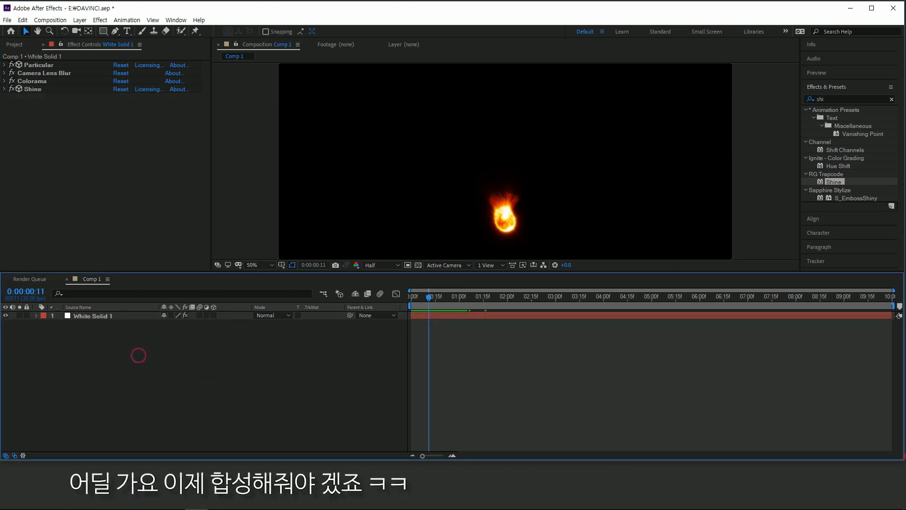
left_click(83, 168)
left_click(15, 44)
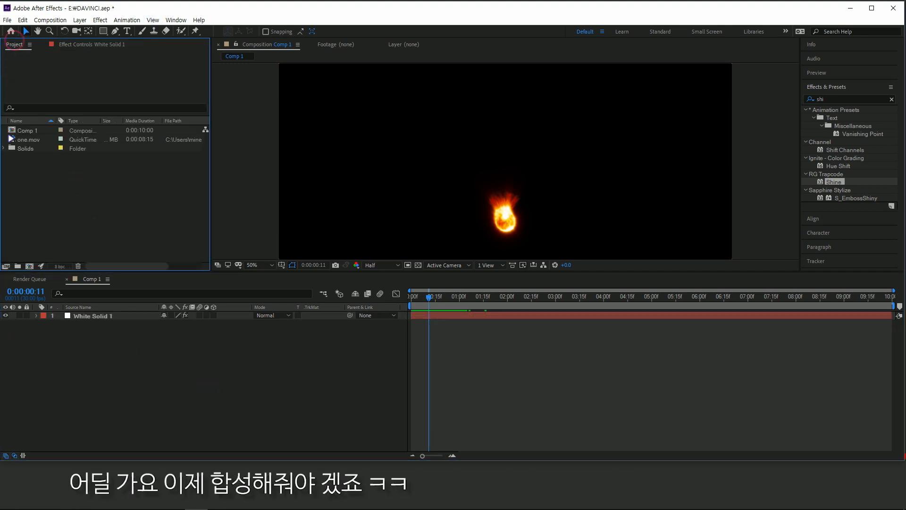
left_click_drag(10, 138, 247, 356)
scroll(505, 161, "down", 3)
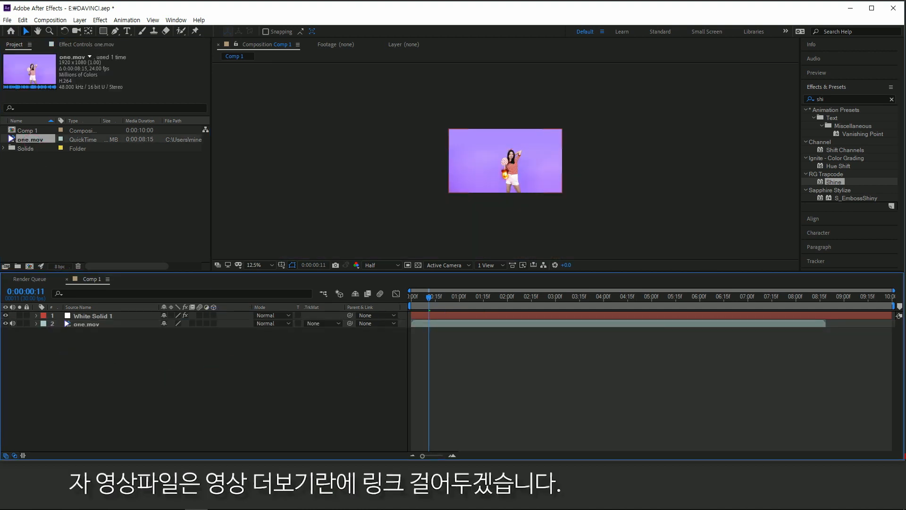
scroll(505, 161, "up", 3)
scroll(505, 161, "down", 3)
scroll(505, 161, "up", 1)
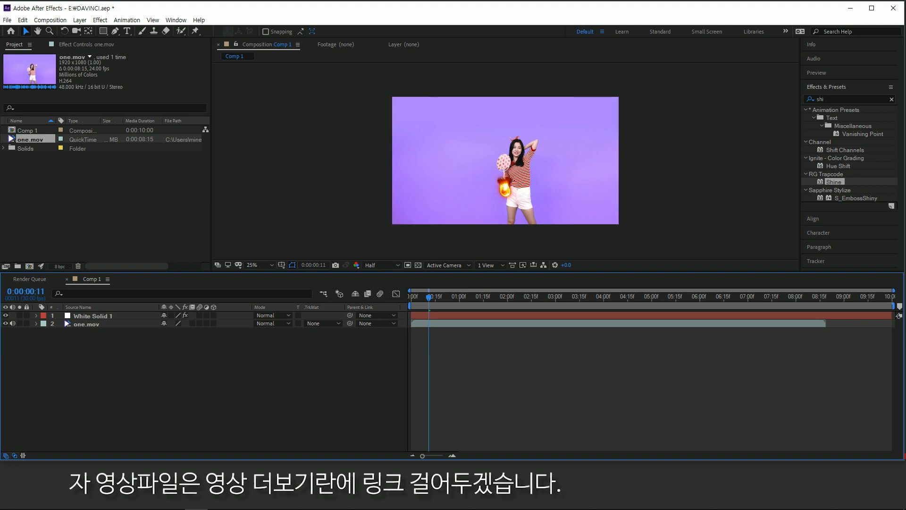
- Play the composition up to 0:00:02:28, where the woman's arm is outstretched, and create a null object
key("space")
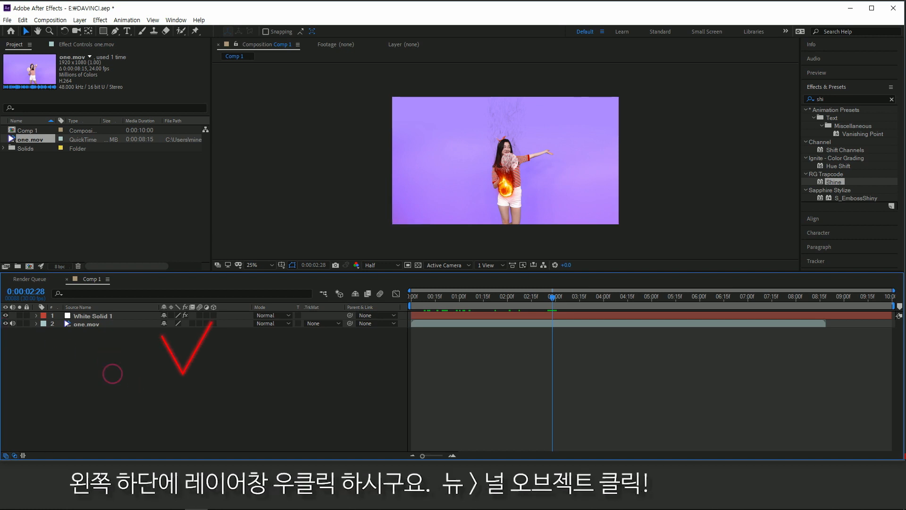
right_click(112, 350)
mouse_move(207, 354)
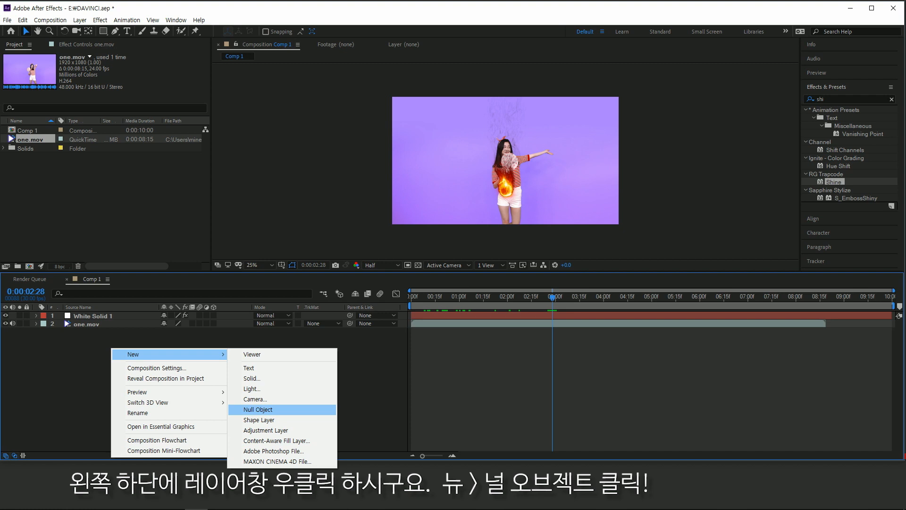
left_click(258, 409)
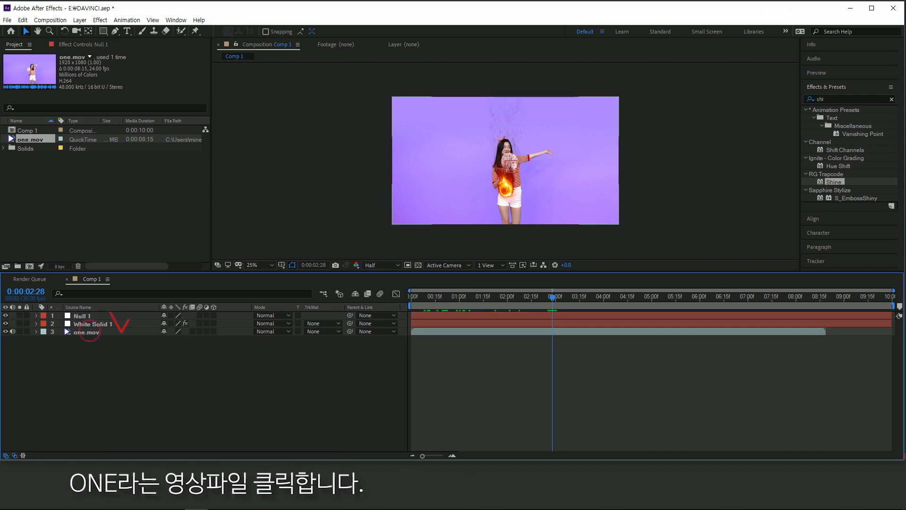
- Start motion tracking on the one.mov layer and place the track point on the fingertips of the outstretched hand
left_click(66, 331)
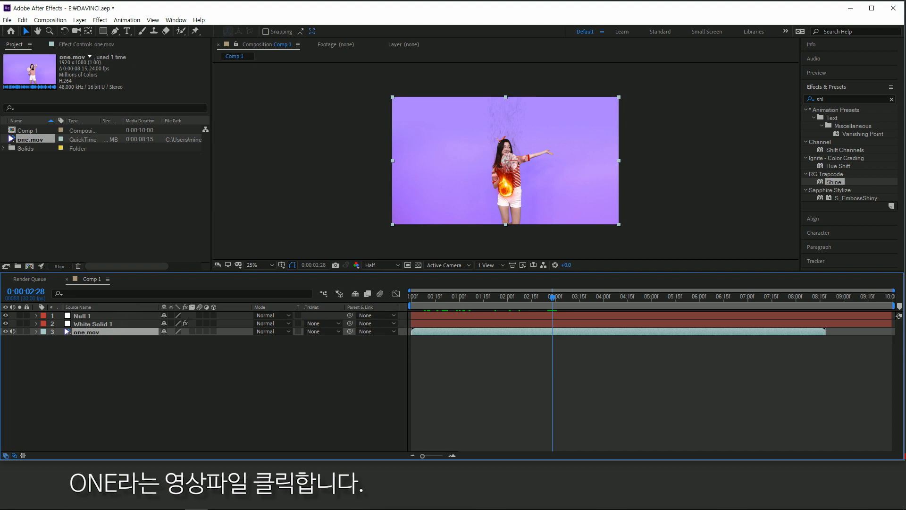
left_click(817, 261)
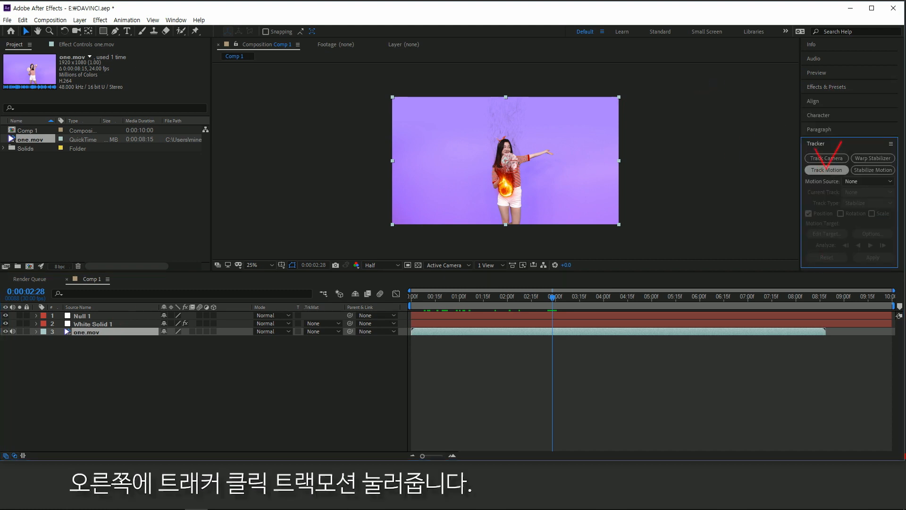
left_click(826, 169)
scroll(505, 151, "up", 5)
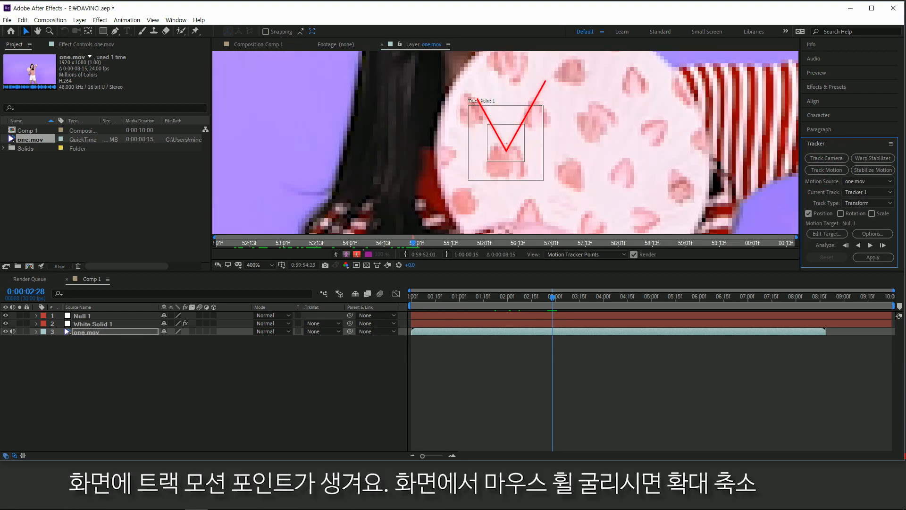
scroll(505, 141, "down", 3)
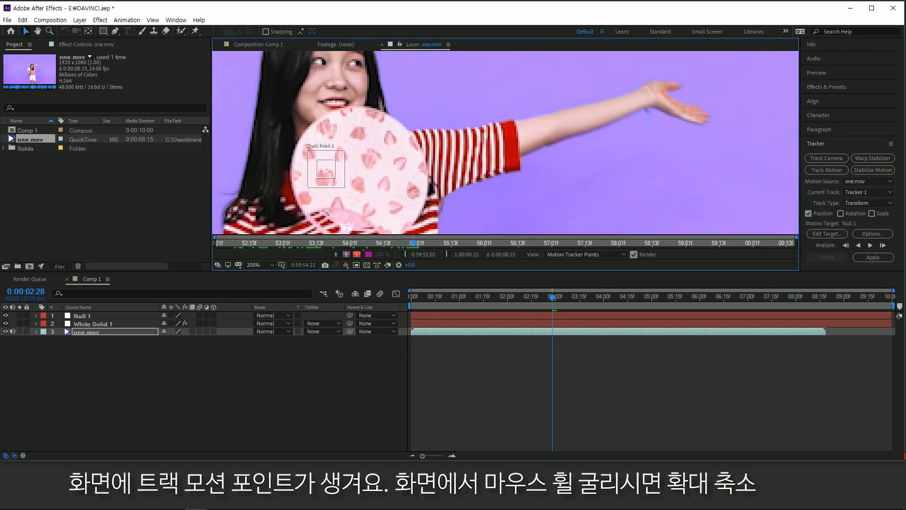
left_click_drag(327, 169, 707, 115)
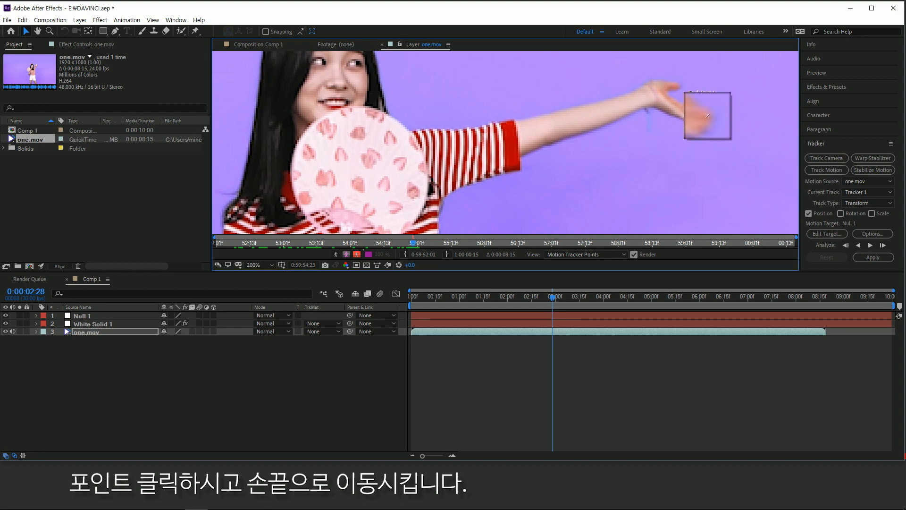
scroll(707, 115, "down", 4)
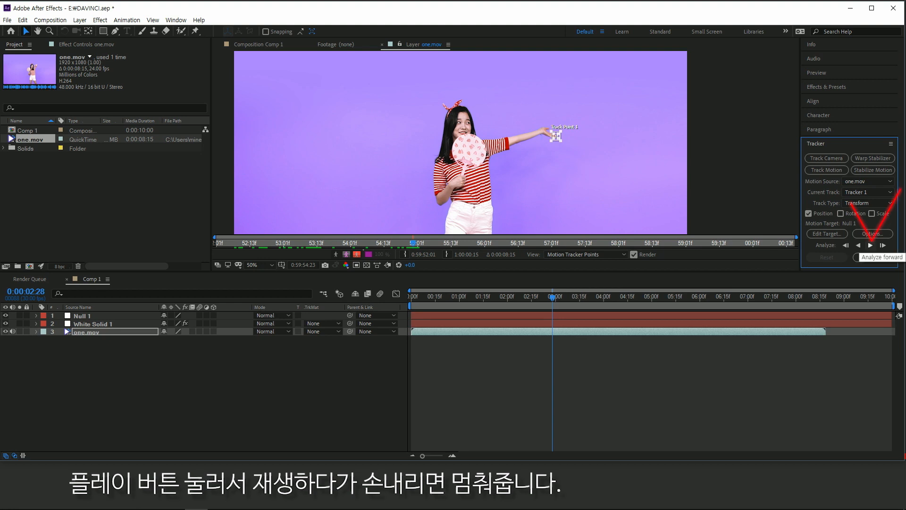
- Analyze the hand's motion forward to 0:00:05:24 and apply the track to Null 1 in X and Y
left_click(871, 245)
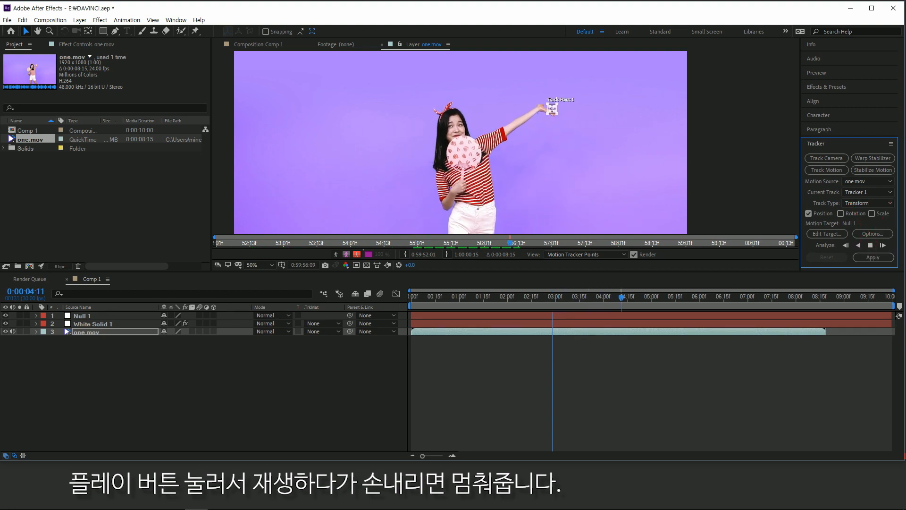
left_click(870, 245)
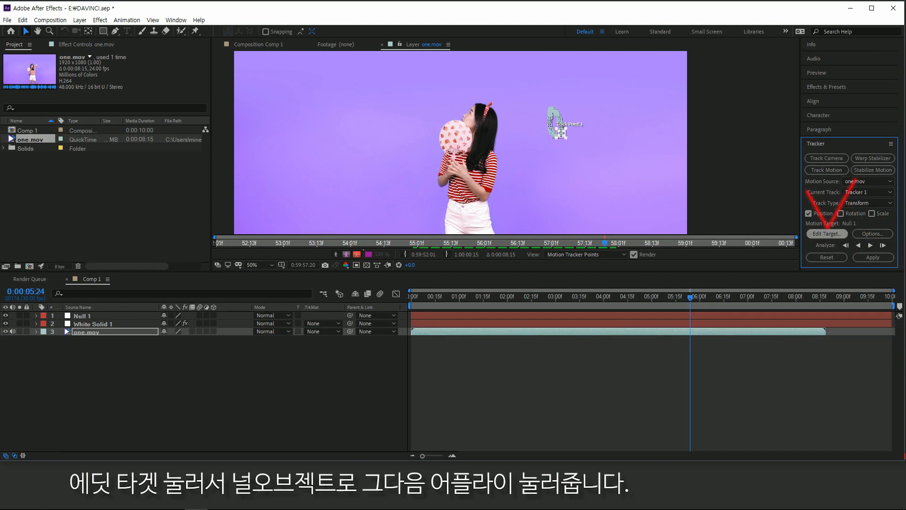
left_click(827, 233)
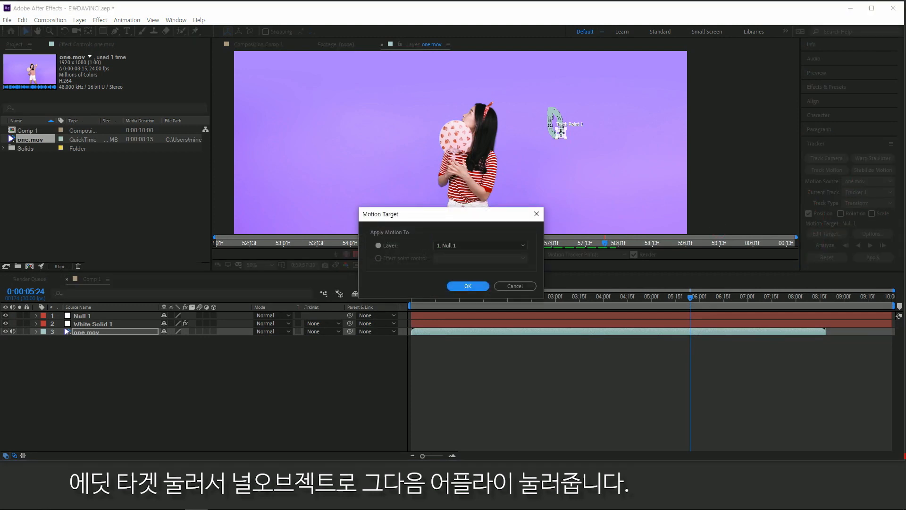
key("Return")
left_click(873, 257)
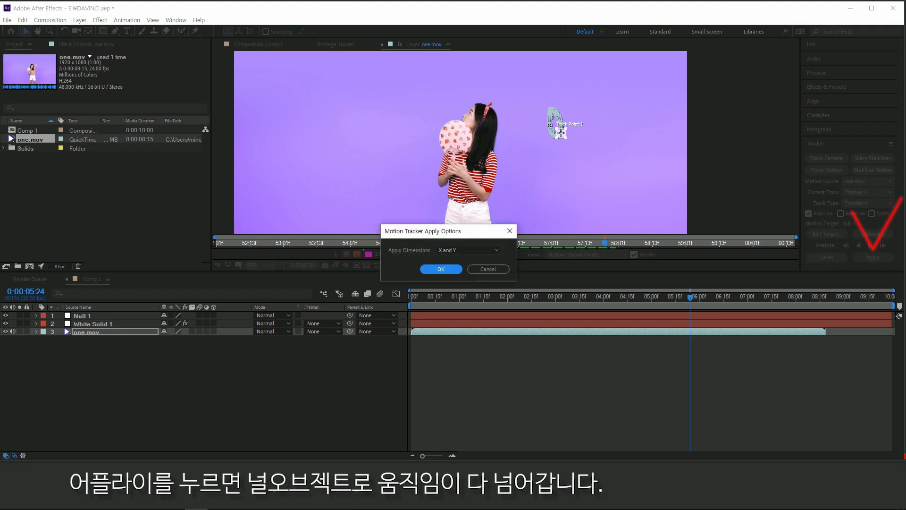
left_click(440, 269)
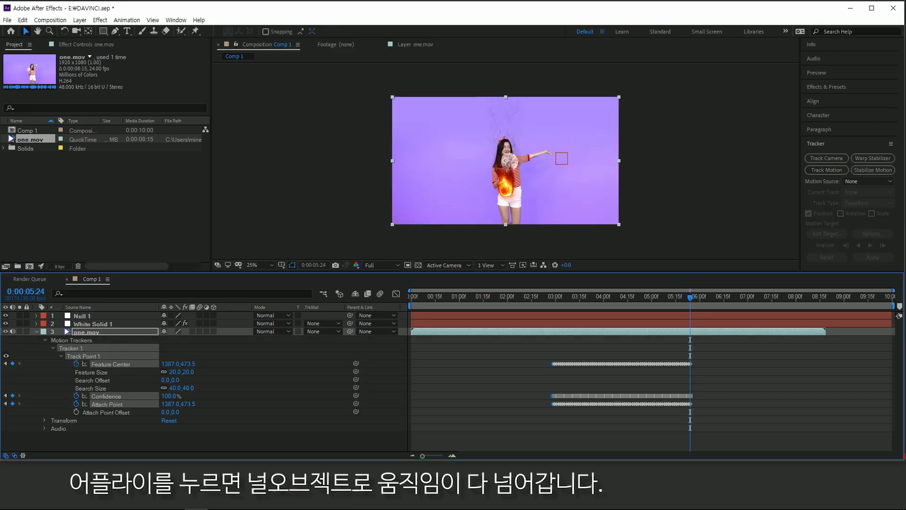
- Parent the white solid to Null 1 and preview the composition from the start
left_click(541, 333)
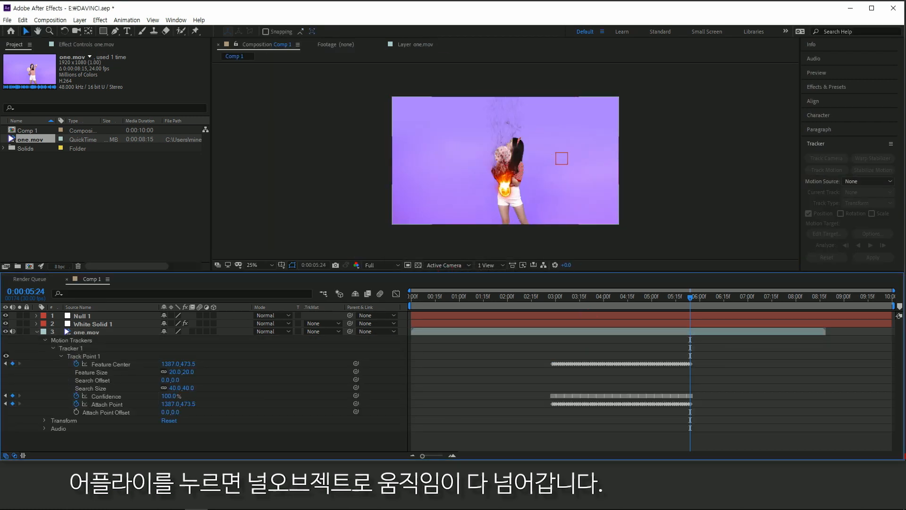
left_click(516, 321)
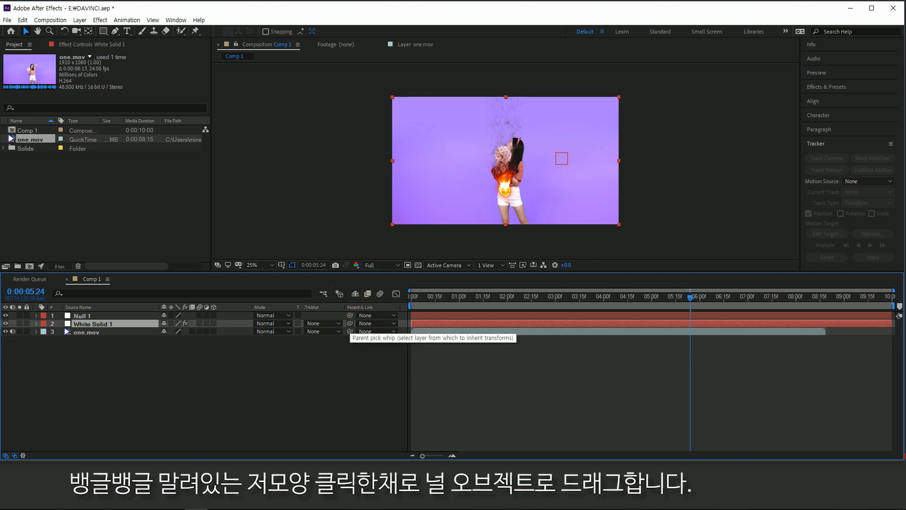
left_click_drag(350, 324, 349, 324)
left_click_drag(287, 325, 82, 316)
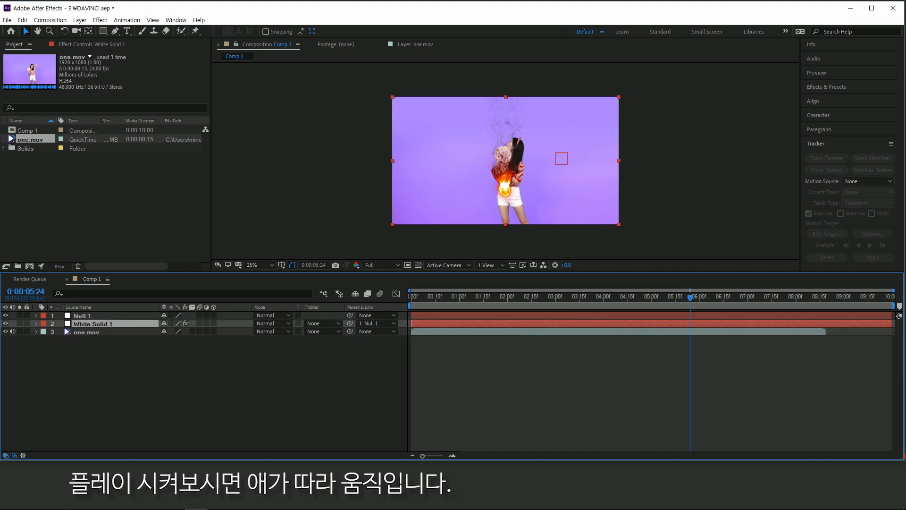
key("space")
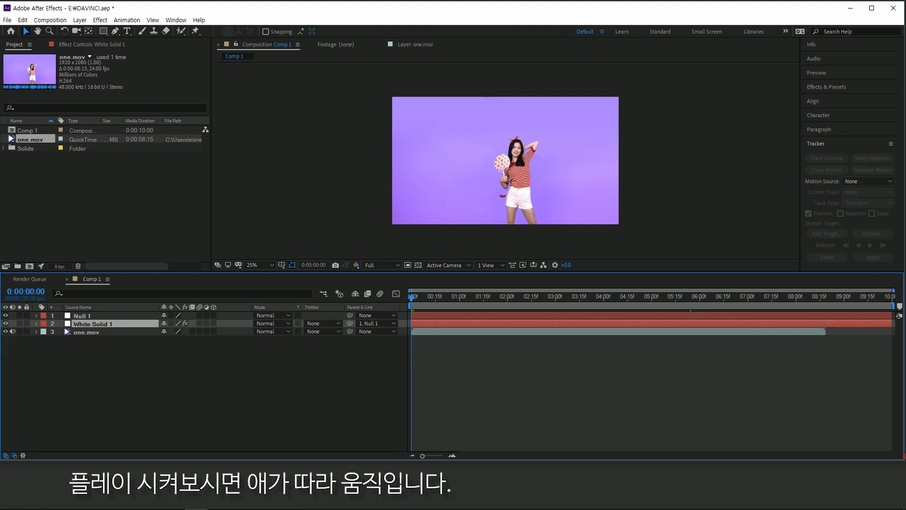
- At 0:00:03:00, scale White Solid 1 to 68% and position it so the fireball sits just above the outstretched palm
key("space")
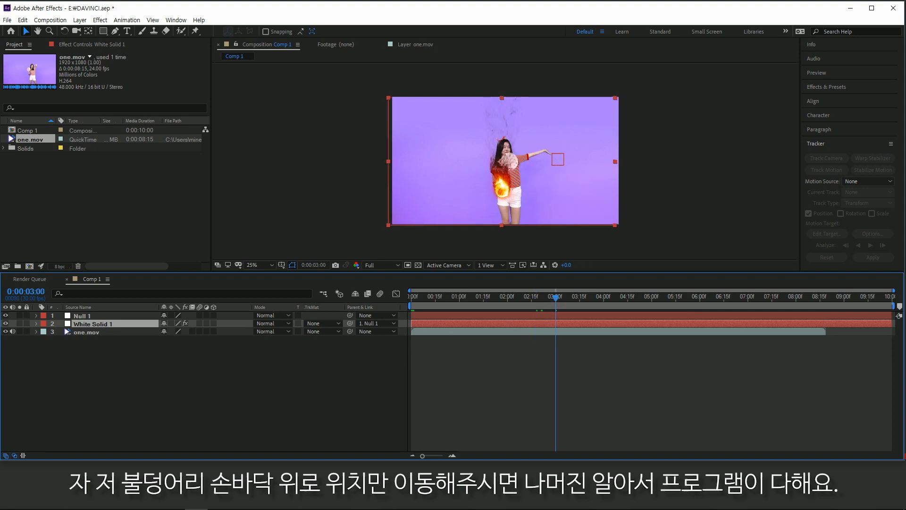
left_click_drag(502, 161, 553, 112)
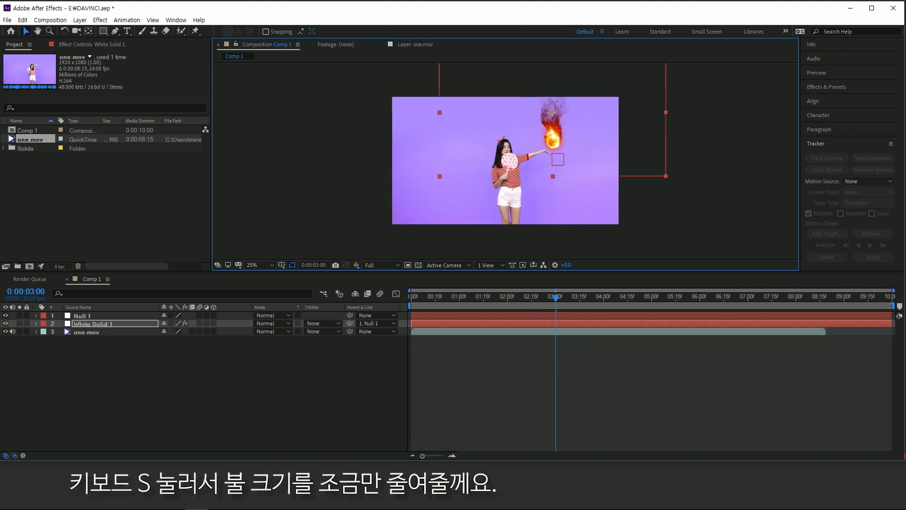
key("s")
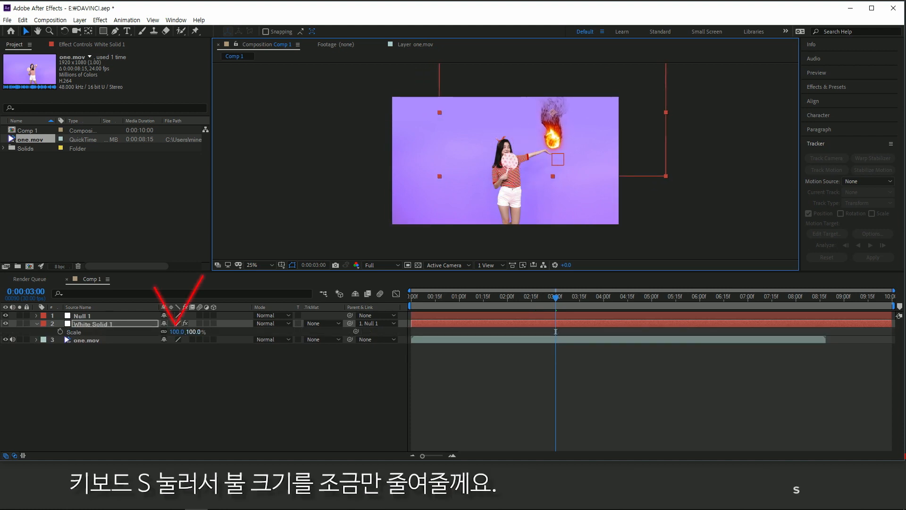
left_click_drag(193, 332, 178, 332)
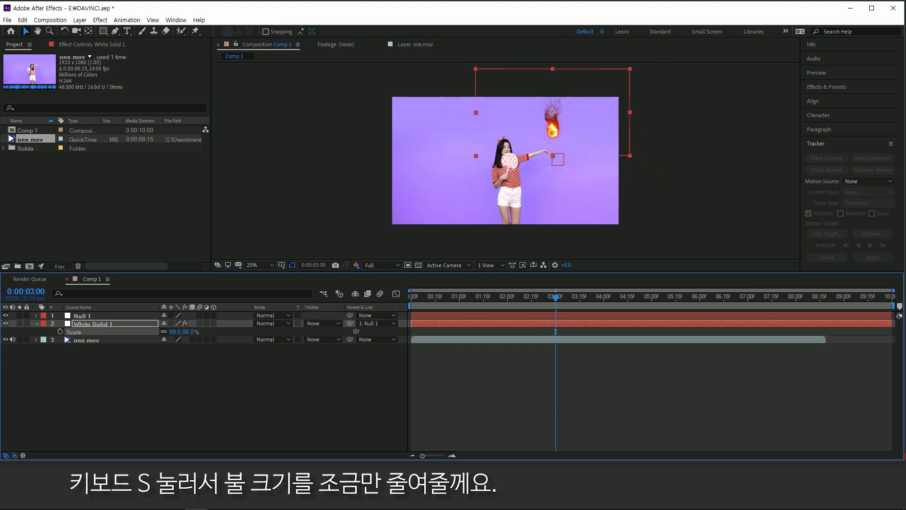
left_click_drag(552, 129, 551, 140)
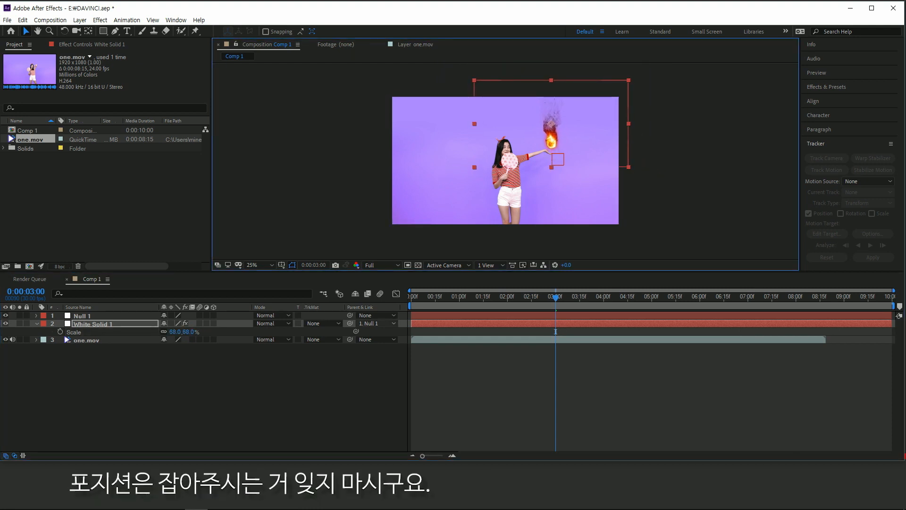
- Shift the White Solid 1 layer in time so it starts at 0:00:02:25, and preview the fireball up to 0:00:04:11
left_click(555, 332)
key("space")
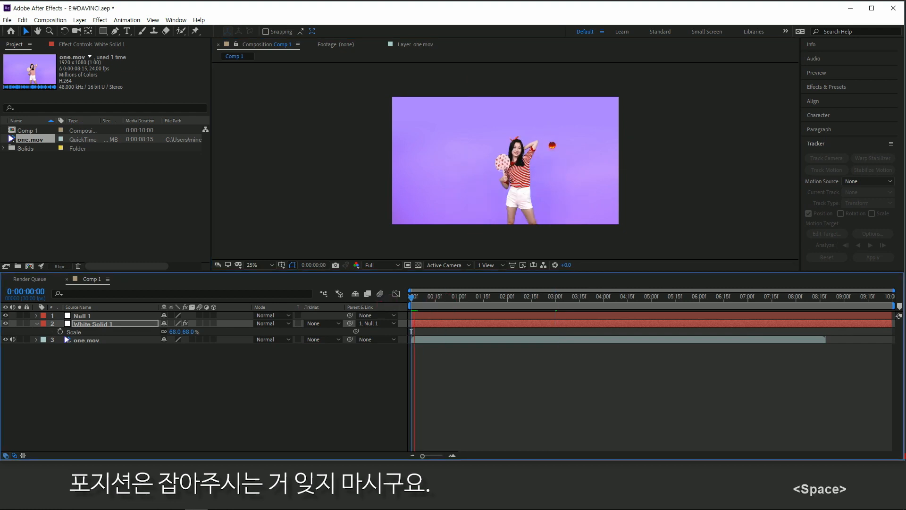
key("space")
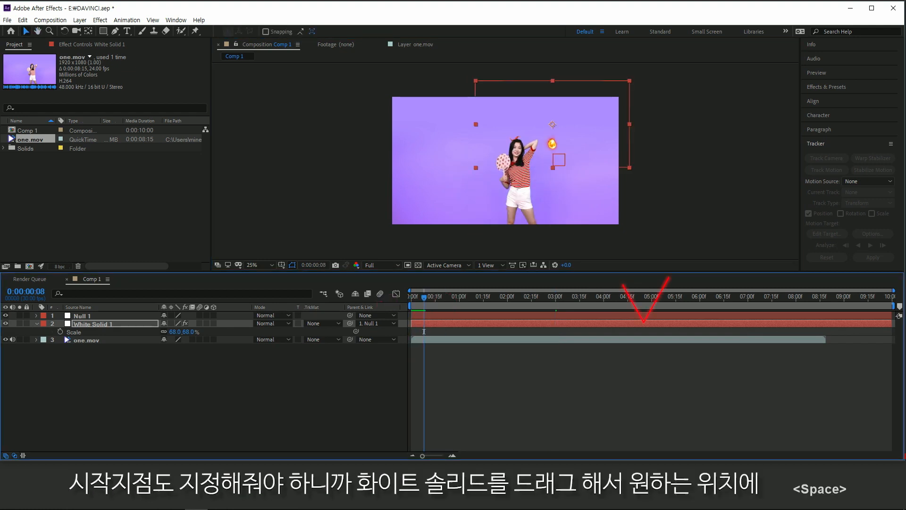
mouse_move(424, 297)
left_mouse_down()
mouse_move(557, 297)
mouse_move(547, 296)
left_mouse_up()
key("ctrl+z")
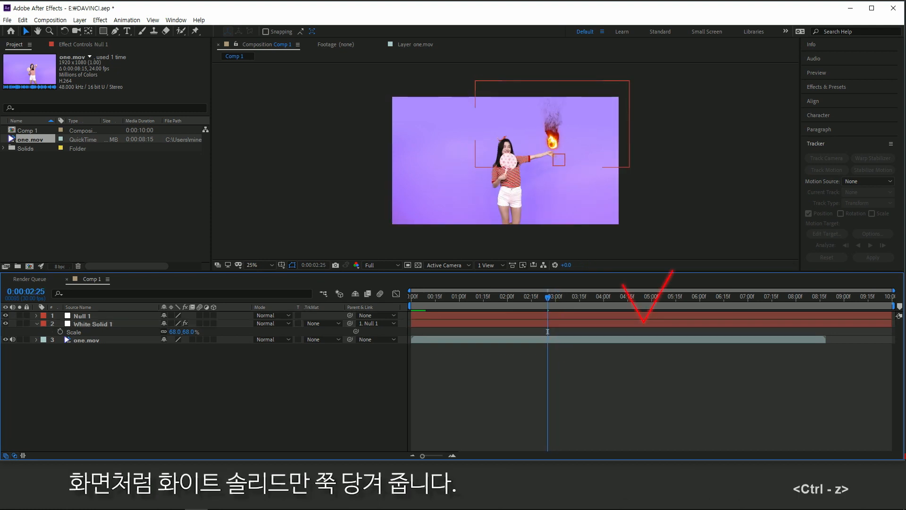
left_click_drag(413, 323, 528, 331)
key("space")
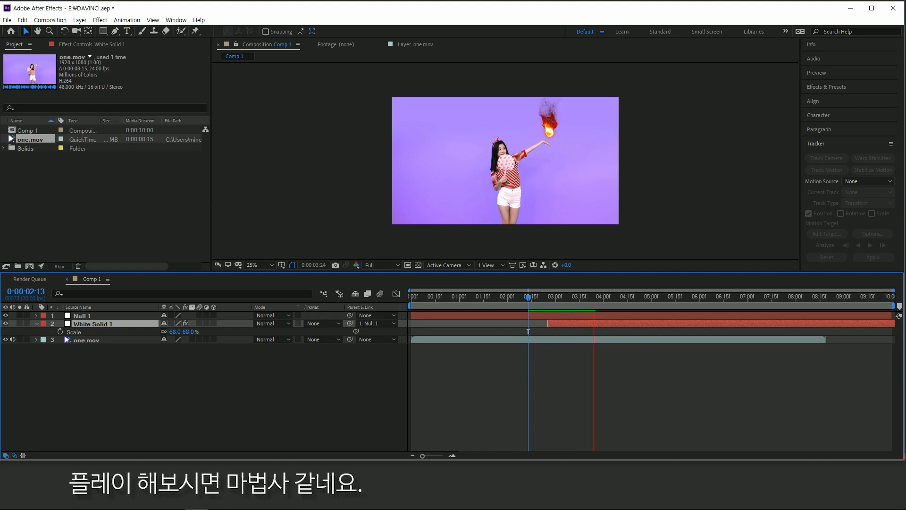
left_click(5, 328)
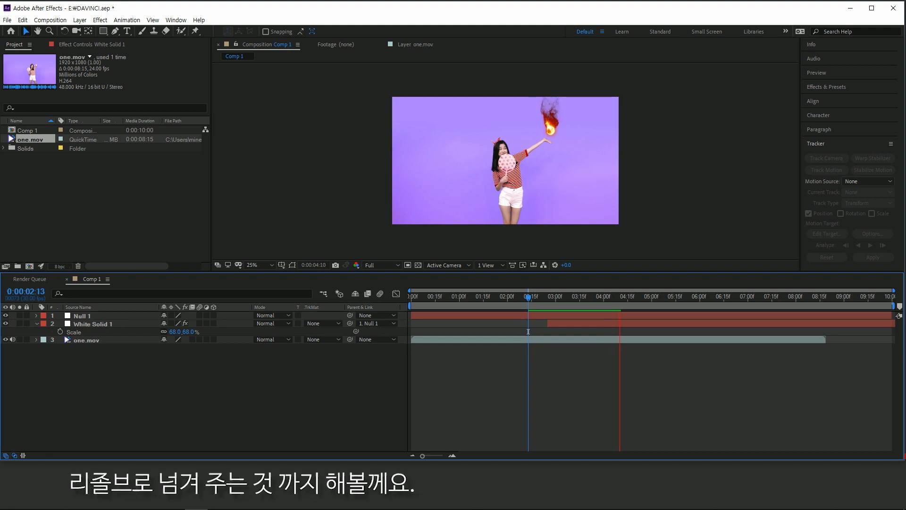
key("space")
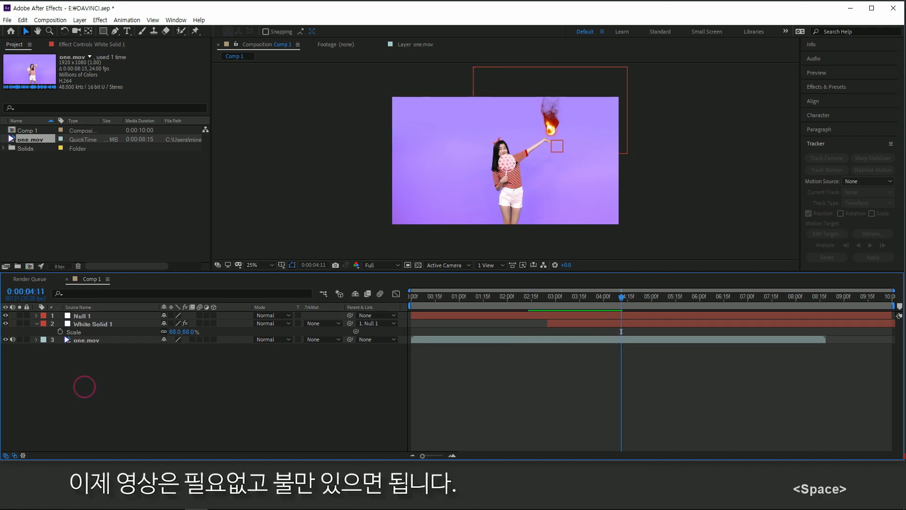
- Delete the one.mov layer from Comp 1 and end the work area at 0:00:09:16
left_click(110, 344)
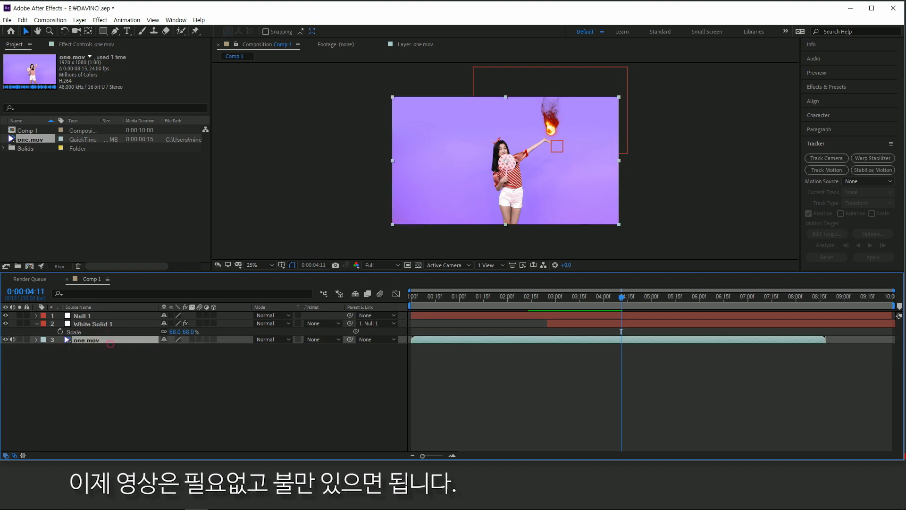
key("BackSpace")
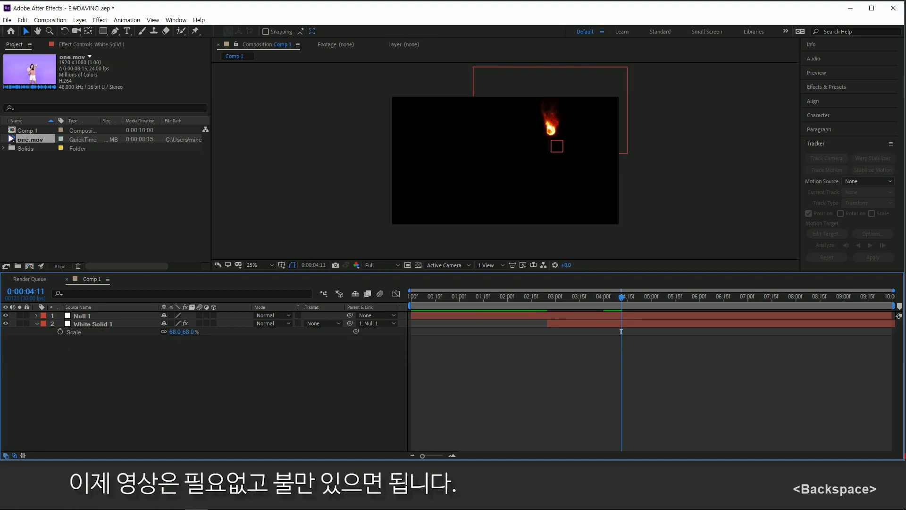
left_click_drag(621, 298, 869, 298)
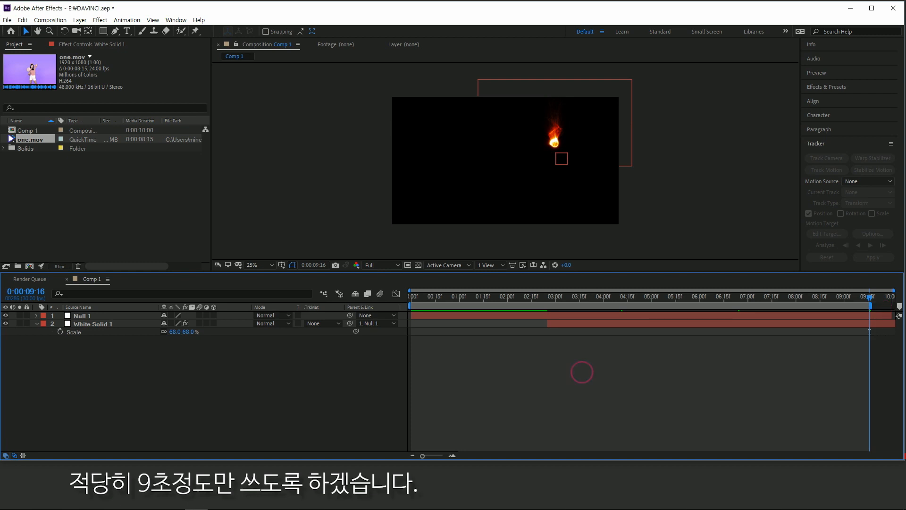
key("Home")
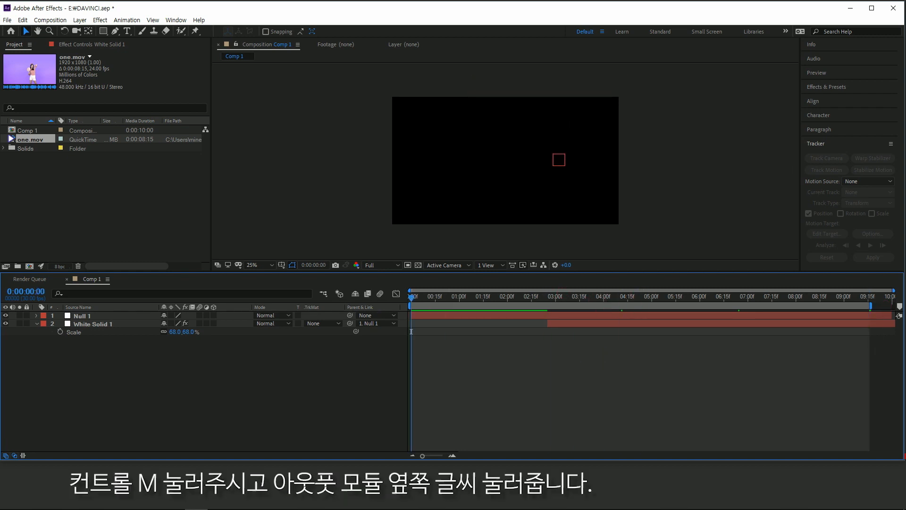
- Add Comp 1 to the render queue, set its output to QuickTime with RGB + Alpha channels, and render it to Comp 1.mov
key("ctrl+m")
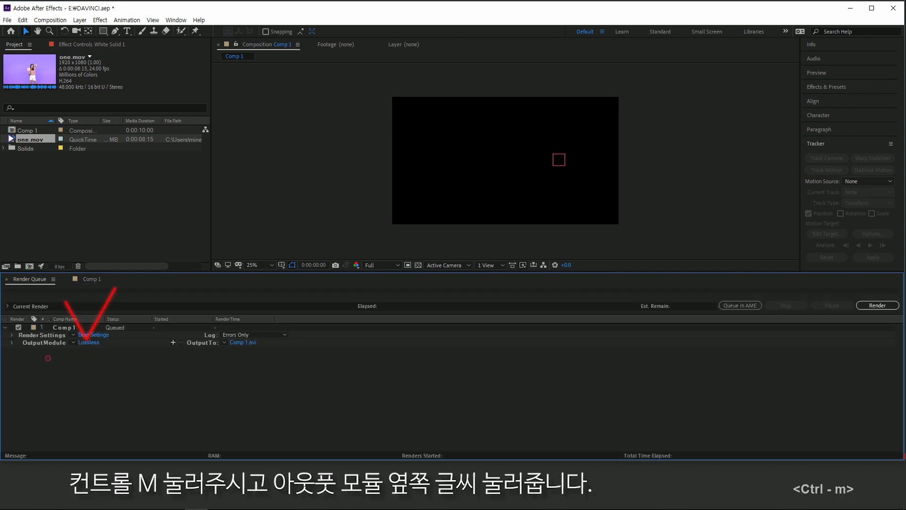
left_click(89, 342)
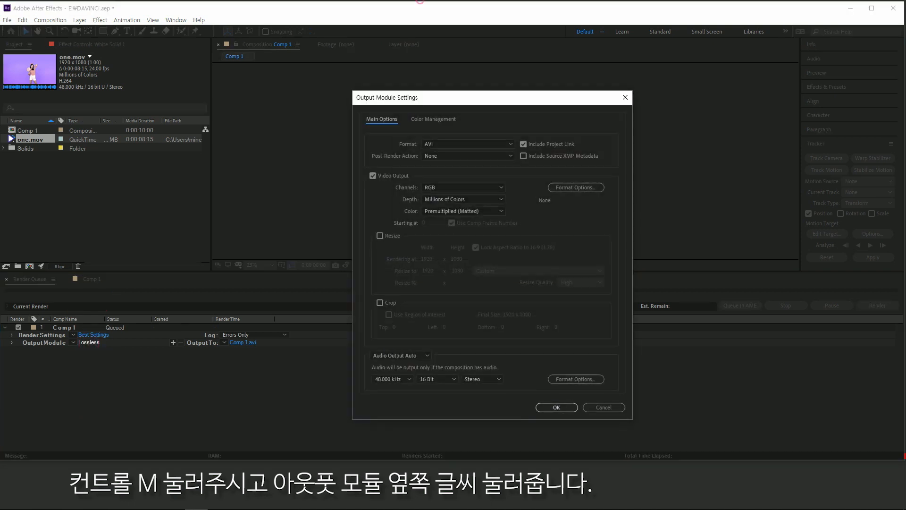
left_click(467, 144)
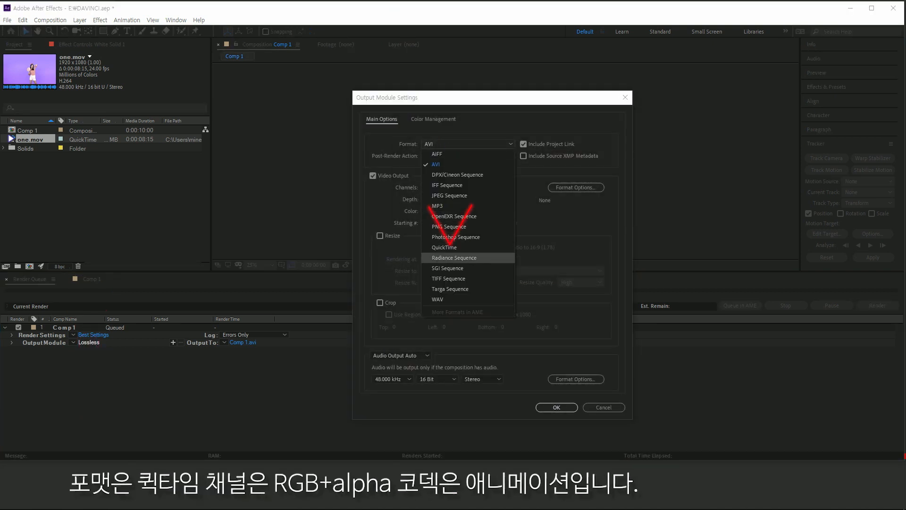
left_click(453, 259)
left_click(442, 155)
left_click(443, 156)
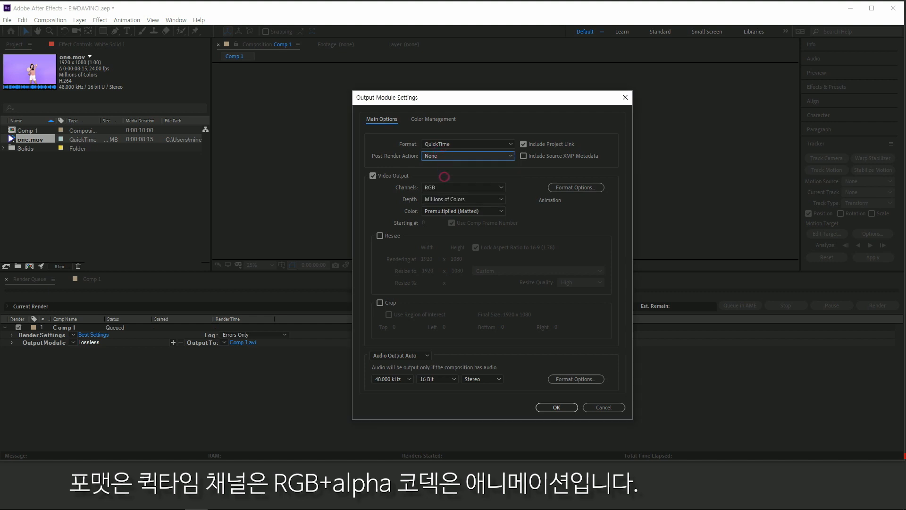
left_click(445, 186)
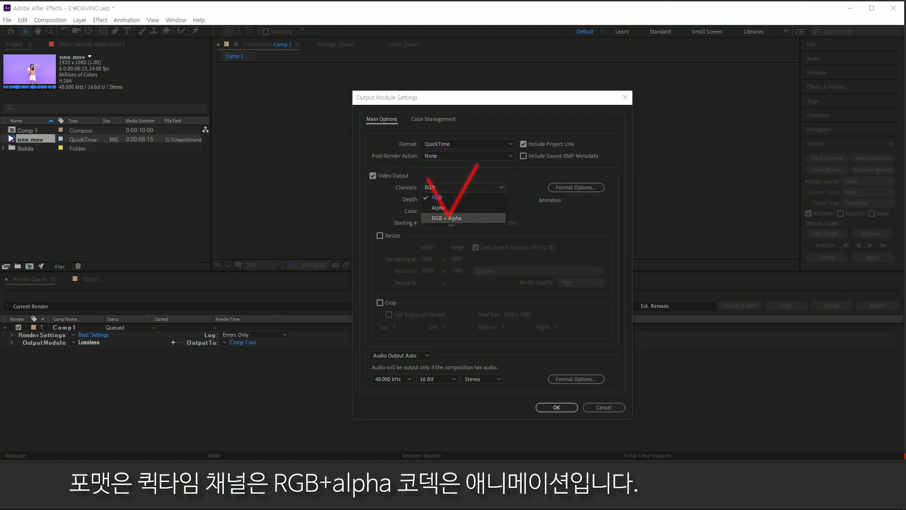
left_click(446, 217)
mouse_move(527, 156)
left_mouse_down()
mouse_move(547, 193)
mouse_move(577, 143)
left_mouse_up()
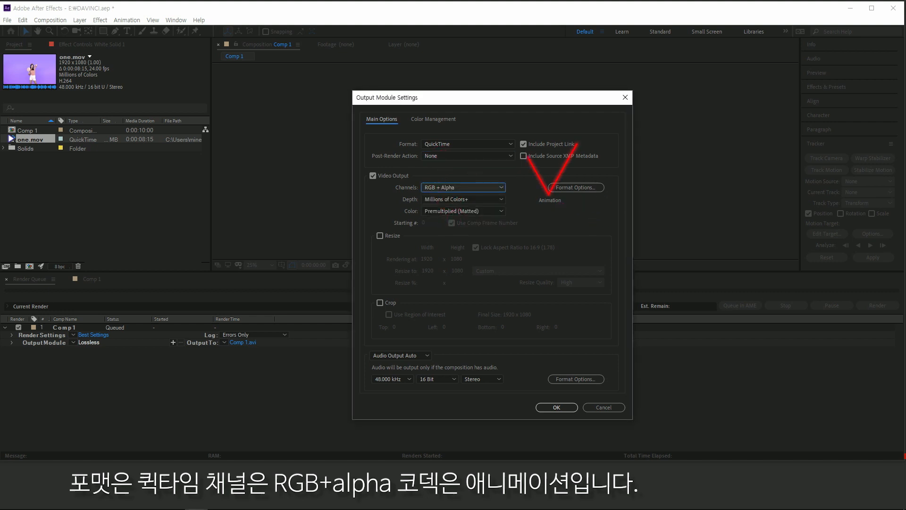
left_click(556, 407)
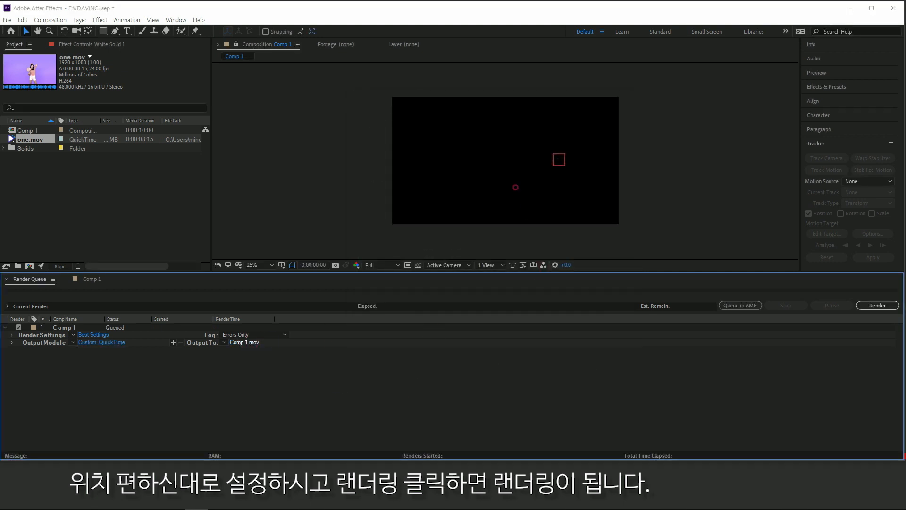
key("Escape")
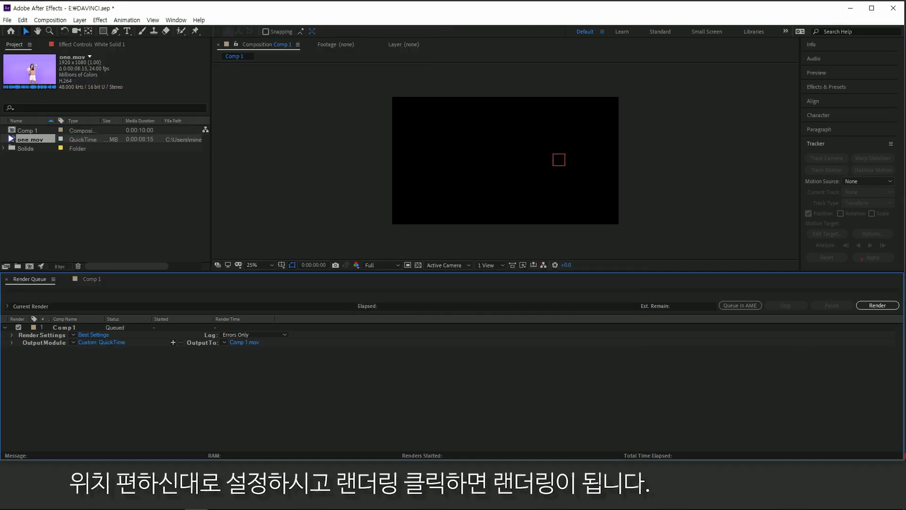
left_click(877, 305)
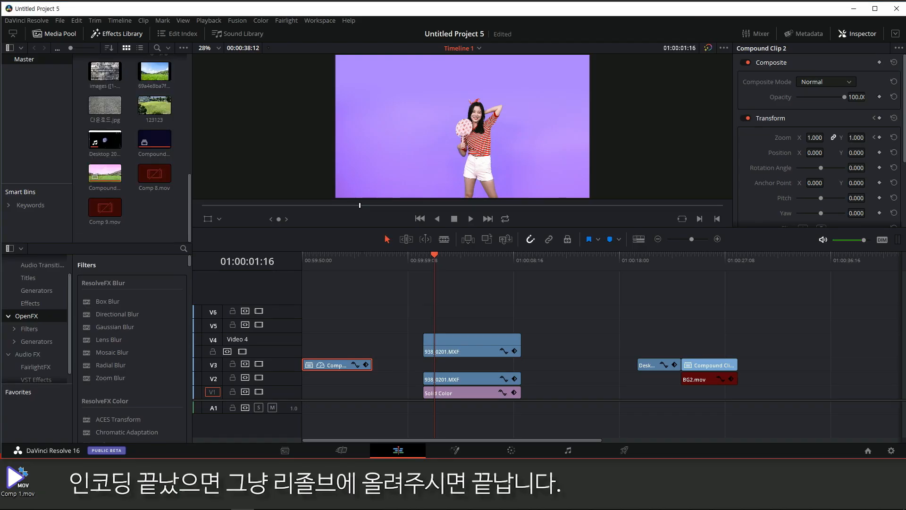
- In DaVinci Resolve, import Comp 1.mov, place it on V5 aligned with the start of 938_0201.MXF, and trim its end to match that clip
left_click_drag(16, 479, 153, 208)
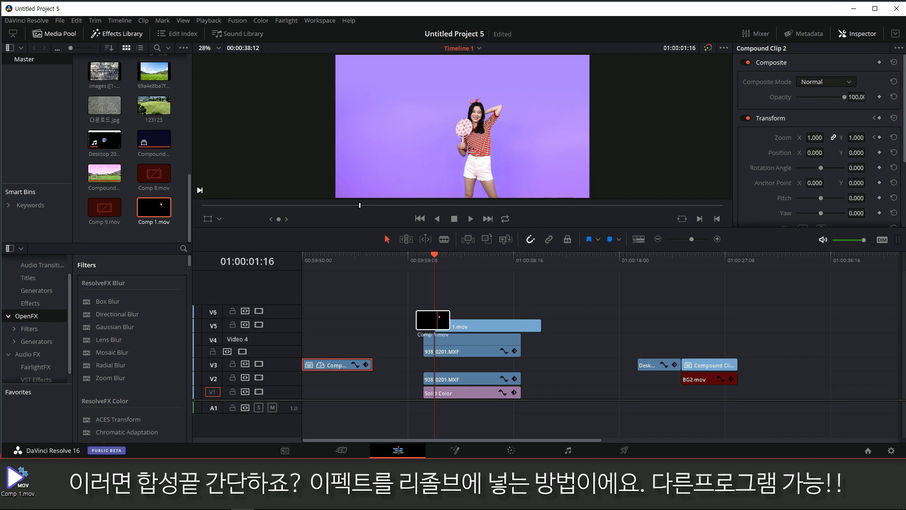
left_click_drag(432, 320, 425, 326)
left_click(425, 265)
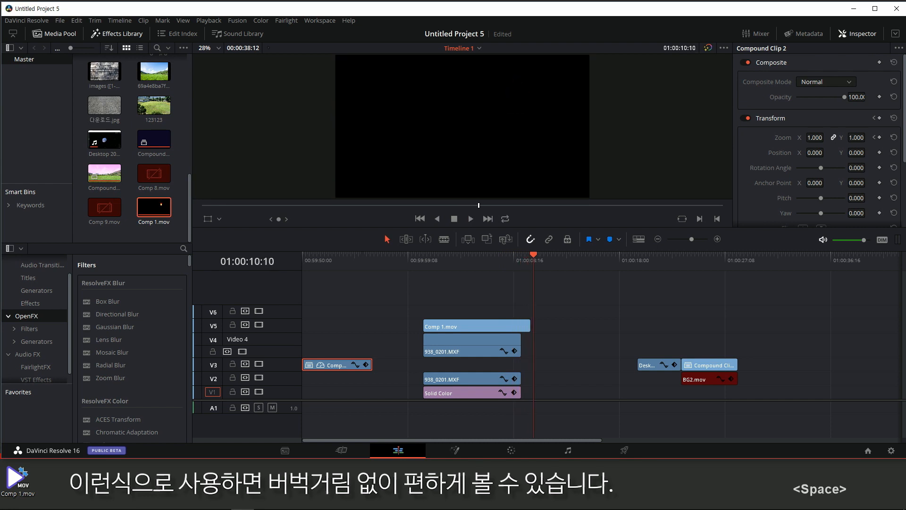
left_click_drag(529, 325, 521, 325)
- Play and scrub through the stacked clips to review how the fireball follows the woman's hand
left_click_drag(471, 257, 493, 257)
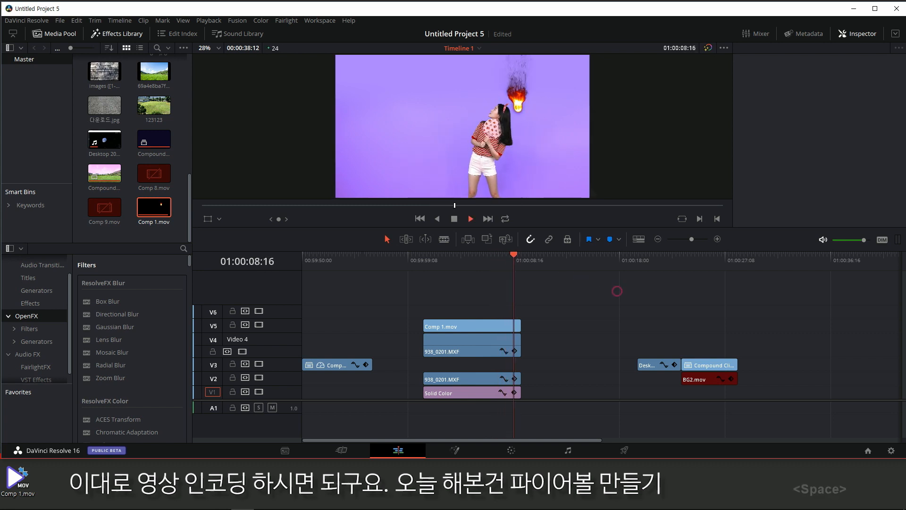
key("space")
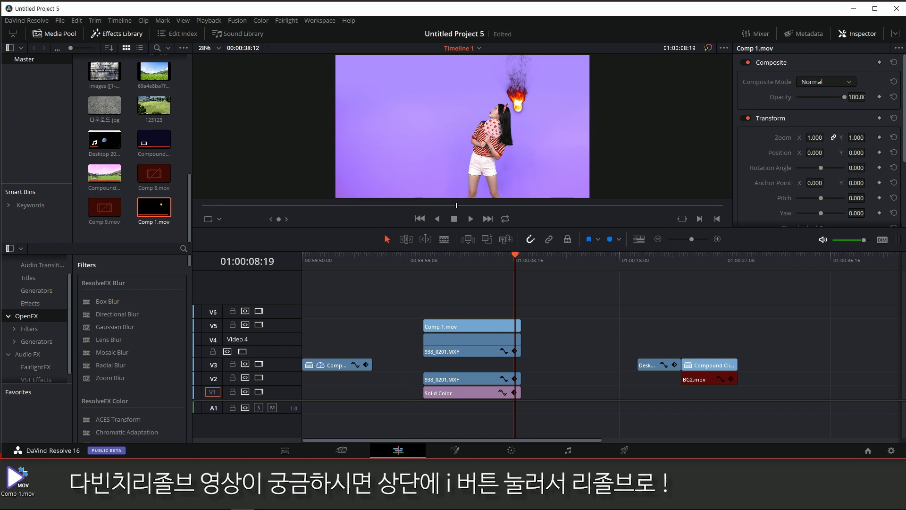
left_click_drag(515, 257, 458, 258)
key("space")
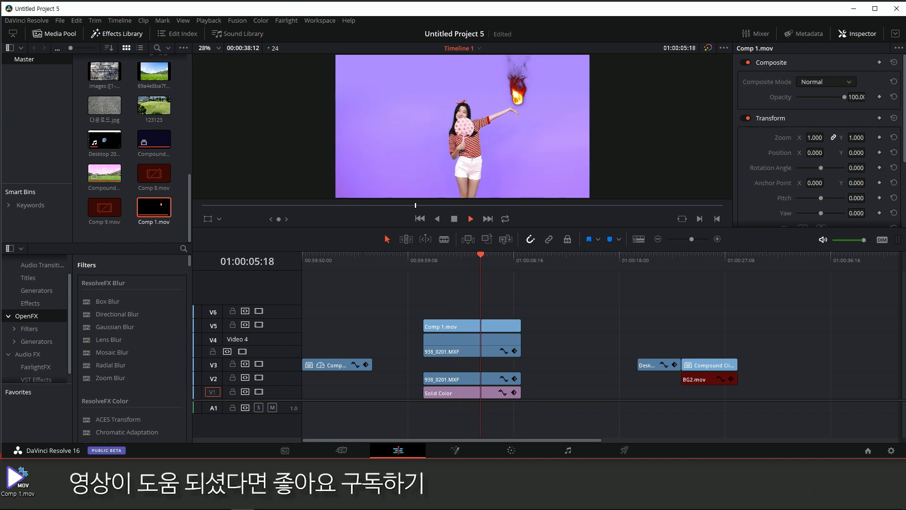
left_click_drag(480, 268, 451, 268)
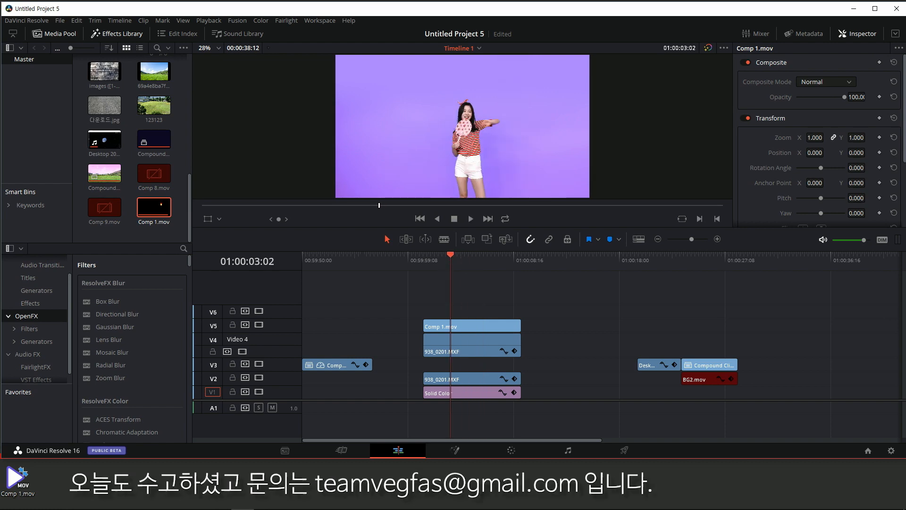